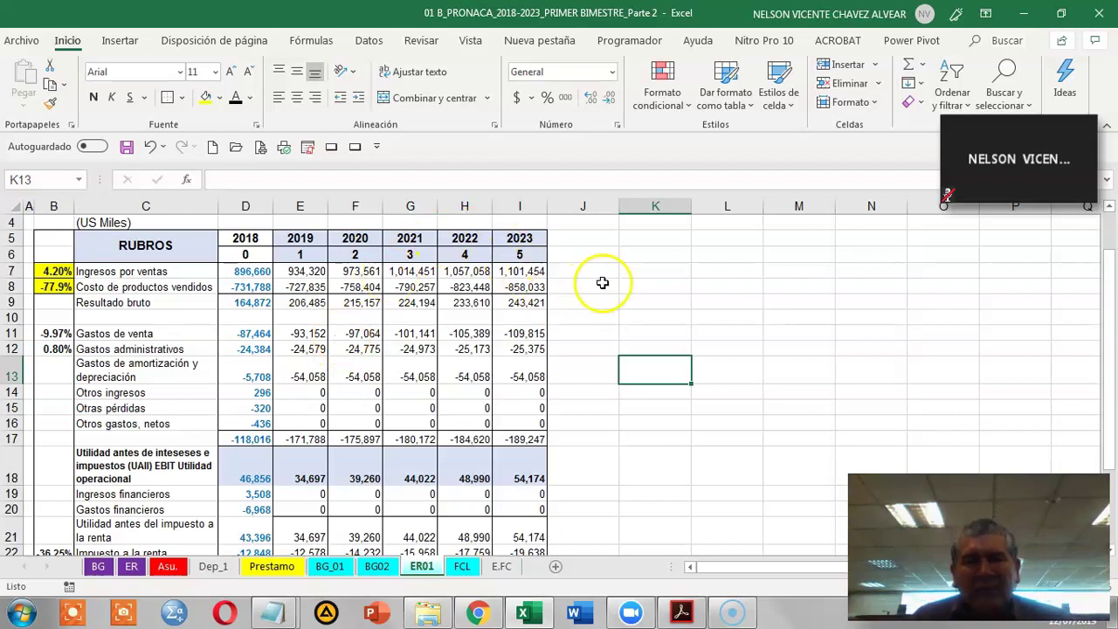
Switch to Adobe Acrobat and review the PRONACA 2018-2023 growth assumptions in the assignment PDF
click(681, 613)
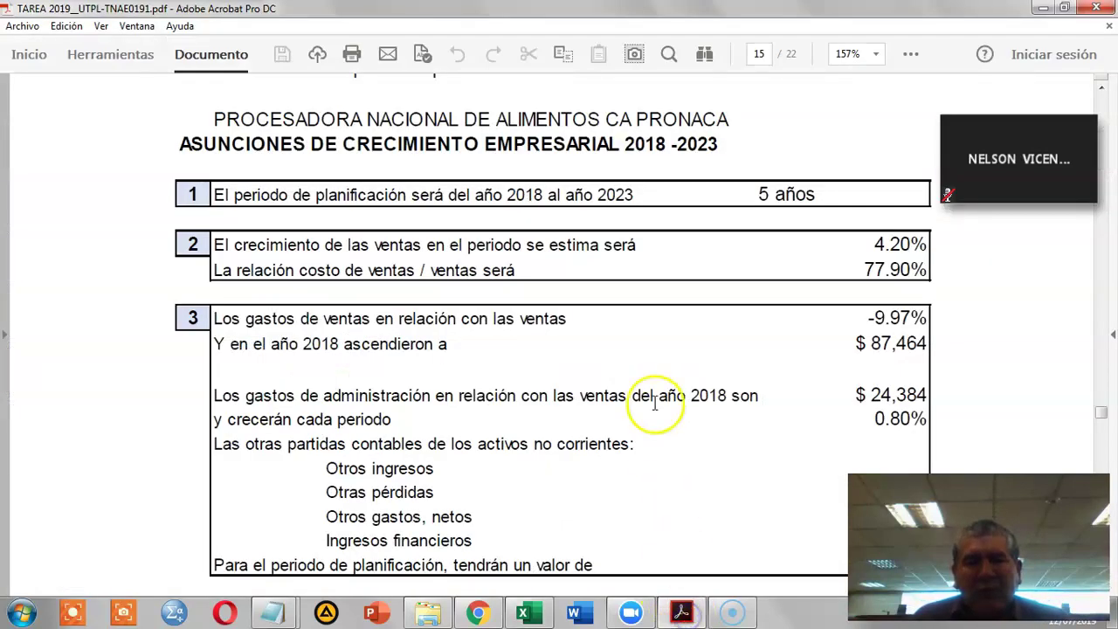
scroll(652, 340, up, 2)
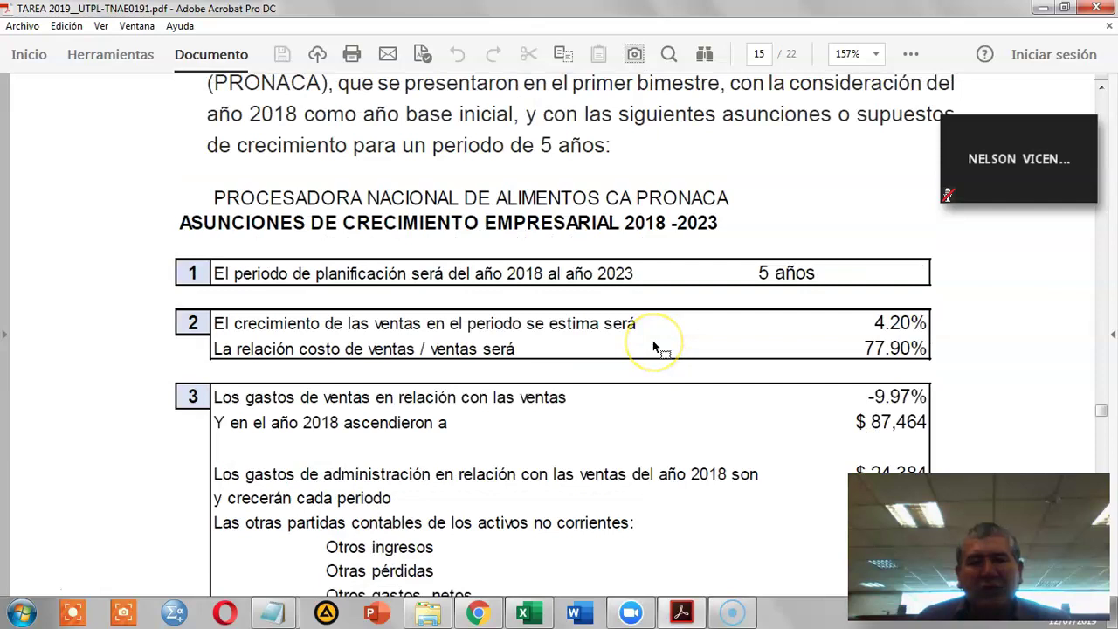
scroll(653, 340, down, 3)
click(579, 245)
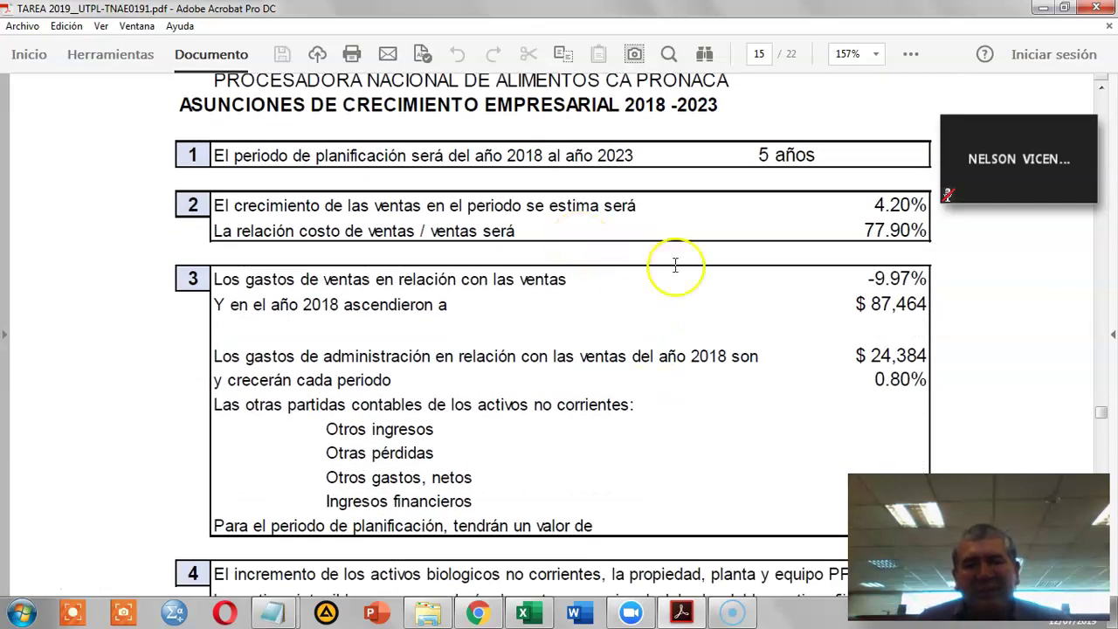
Switch back to Excel and review the 2018 balance sheet, the income statement and the growth assumptions on the BG, ER and Asu. sheets
click(531, 615)
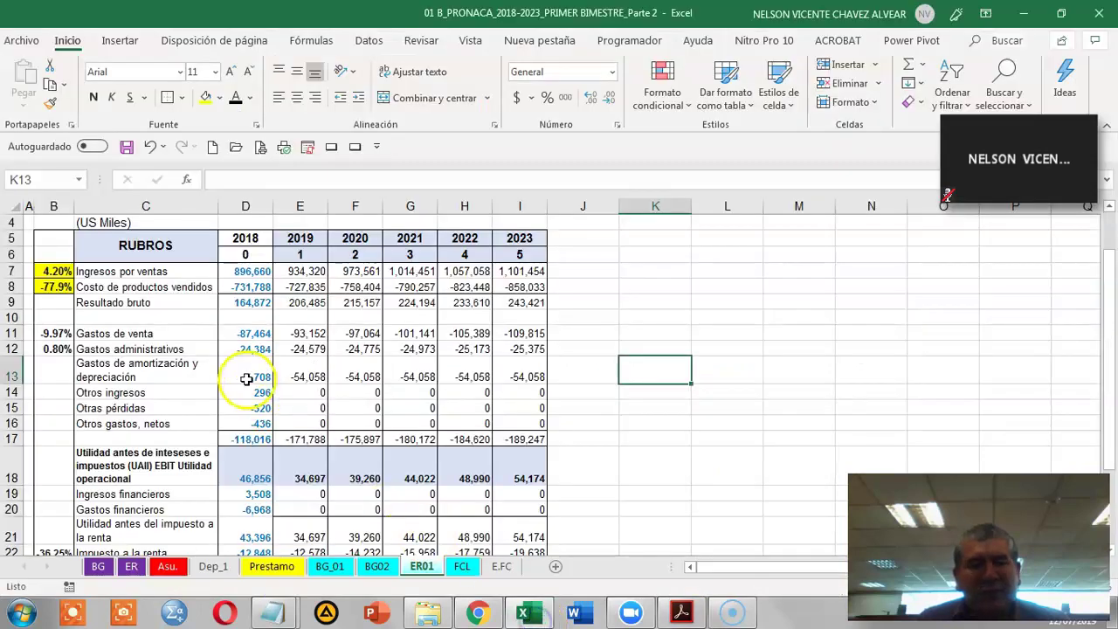
click(98, 566)
scroll(115, 395, up, 5)
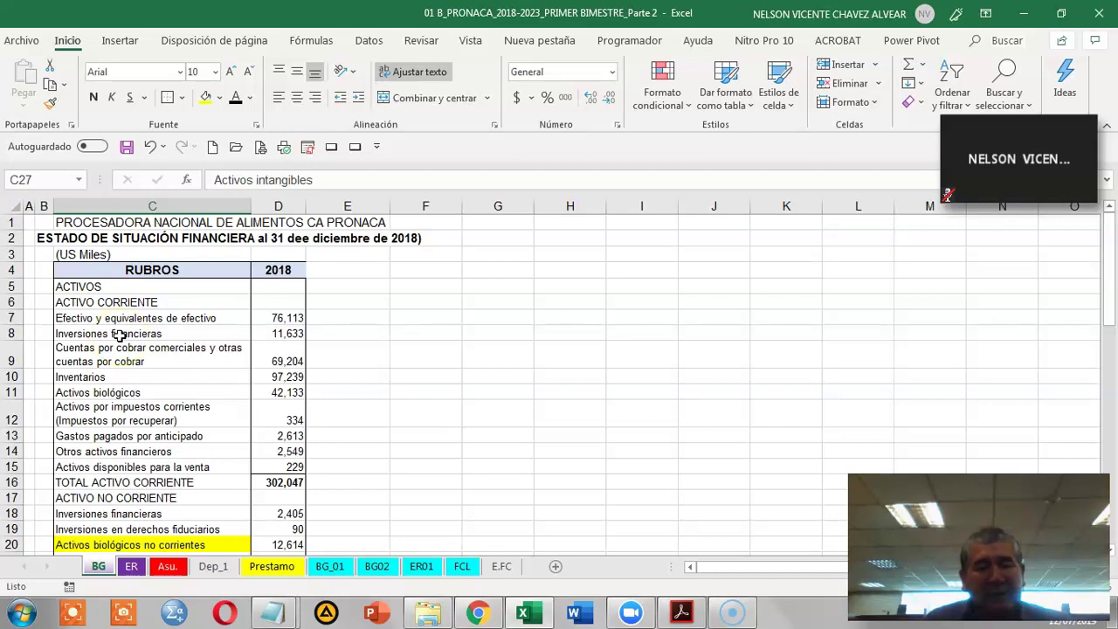
click(134, 566)
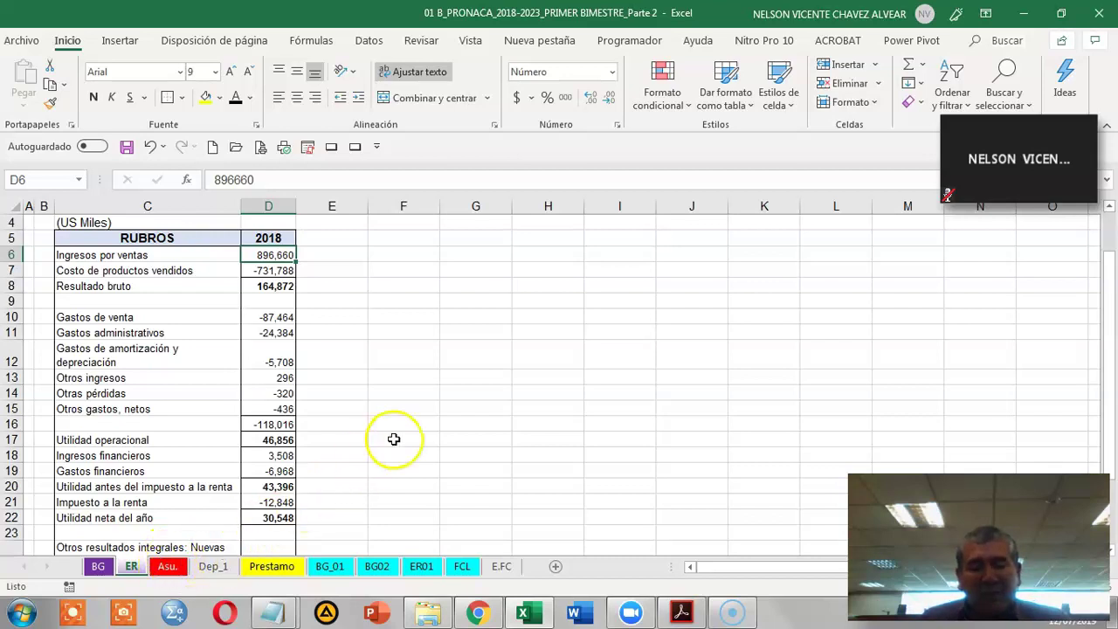
click(169, 566)
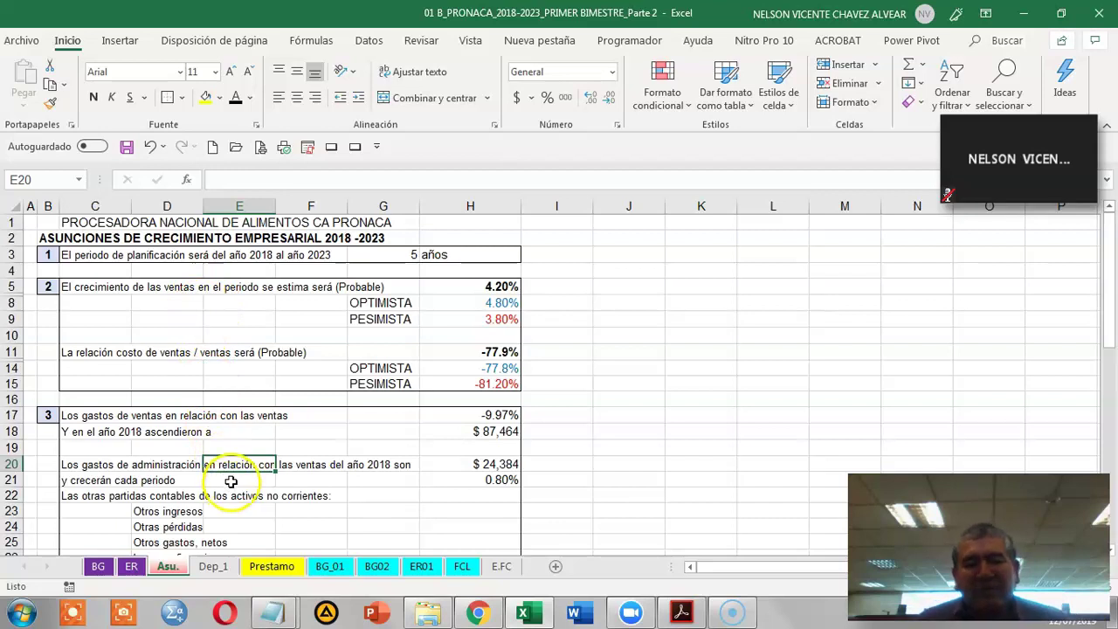
Compare the net fixed asset schedule on the Dep_1 sheet with the highlighted non-current asset accounts on the BG sheet
click(214, 570)
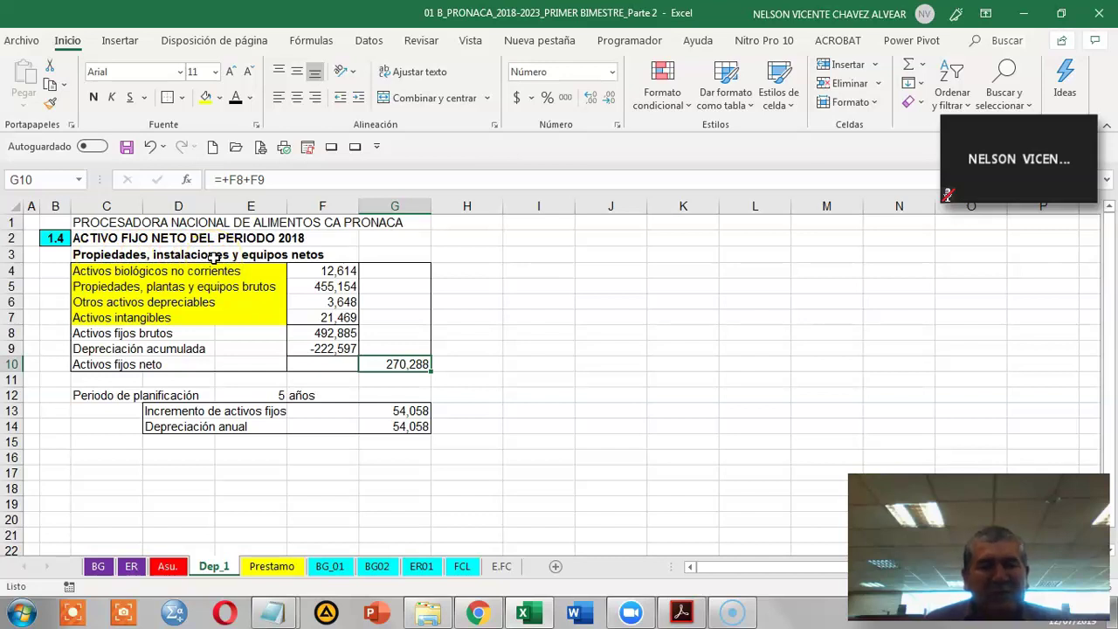
click(98, 566)
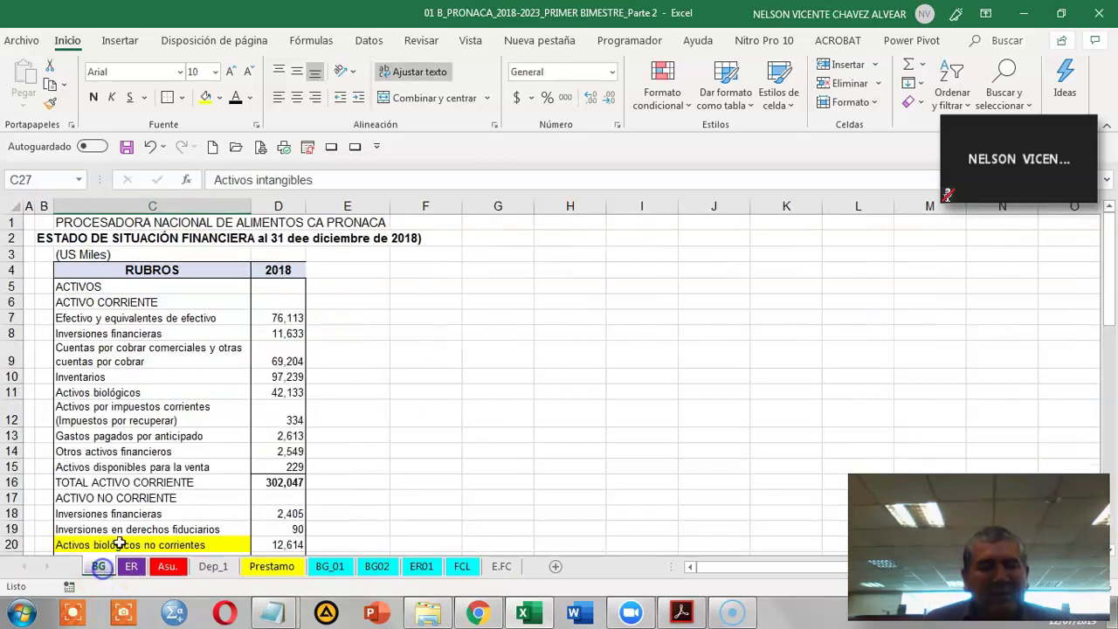
scroll(181, 367, down, 3)
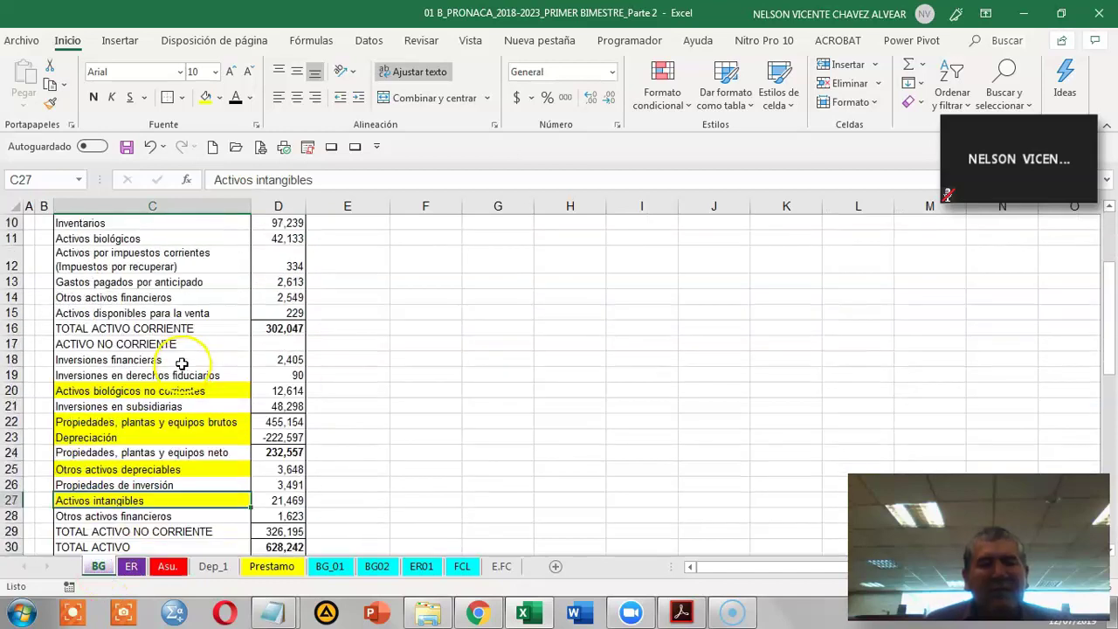
scroll(182, 361, down, 2)
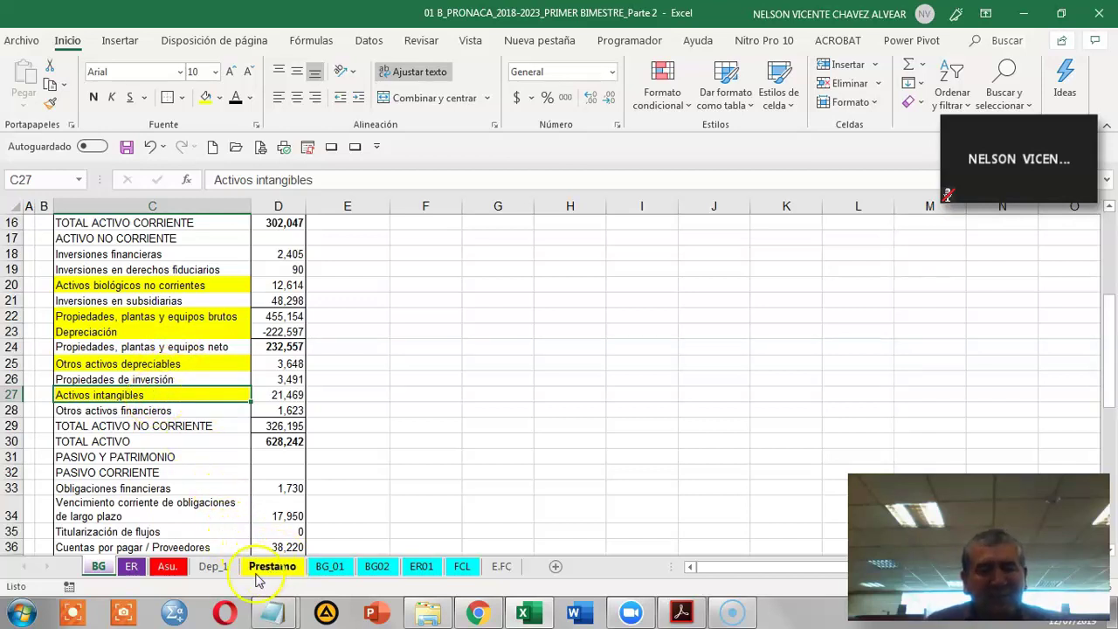
Inspect the Dep_1 formulas for the asset amounts, gross fixed assets, accumulated depreciation and net fixed assets
click(214, 568)
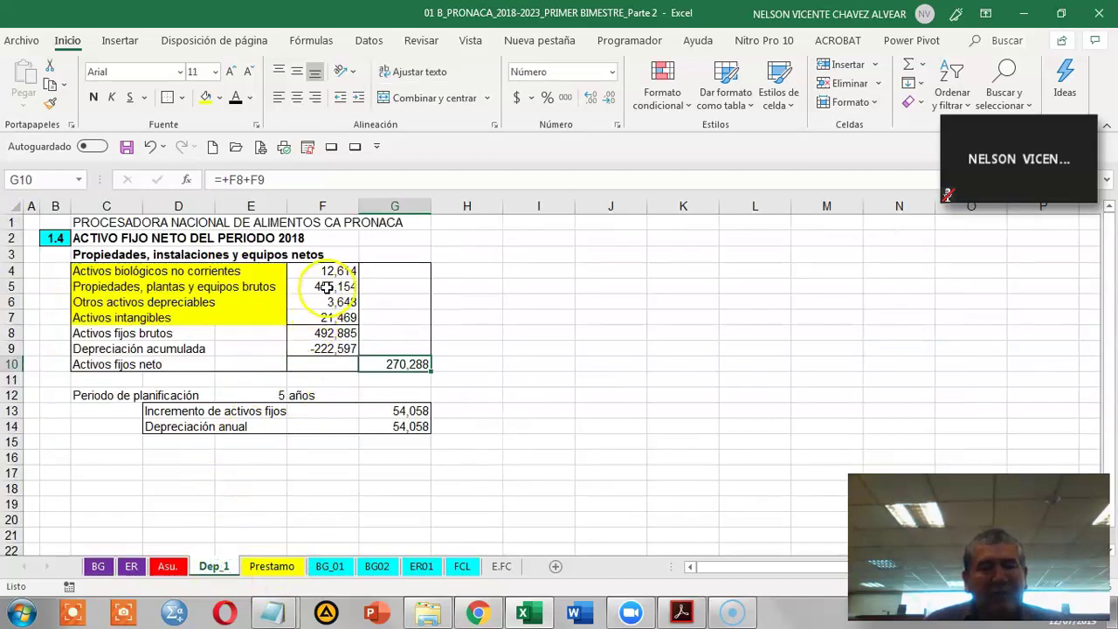
drag(337, 271, 337, 310)
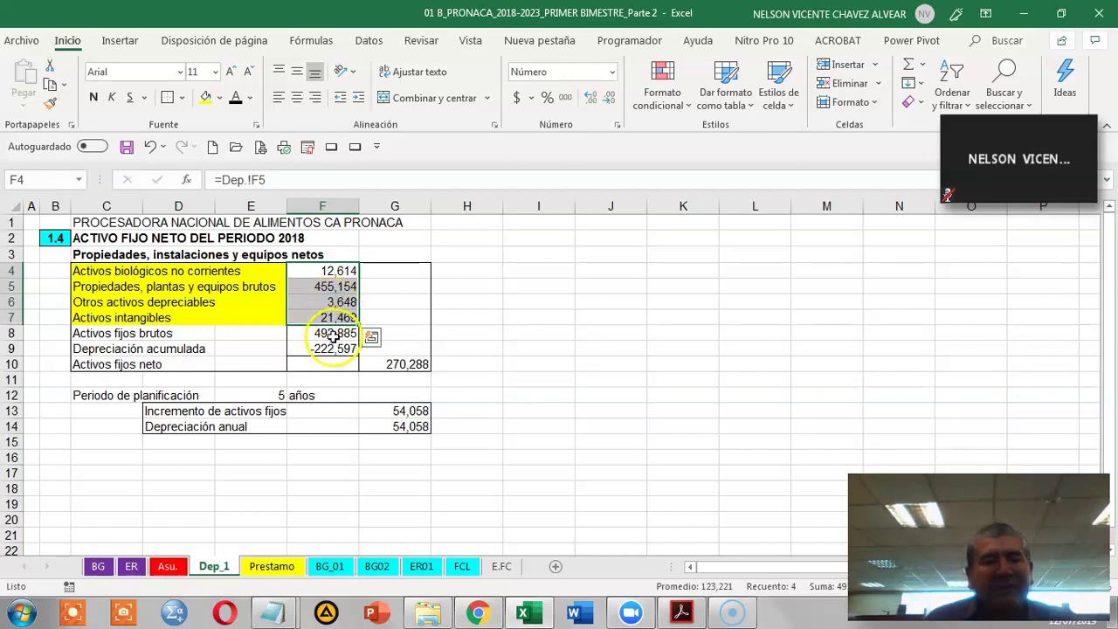
click(336, 336)
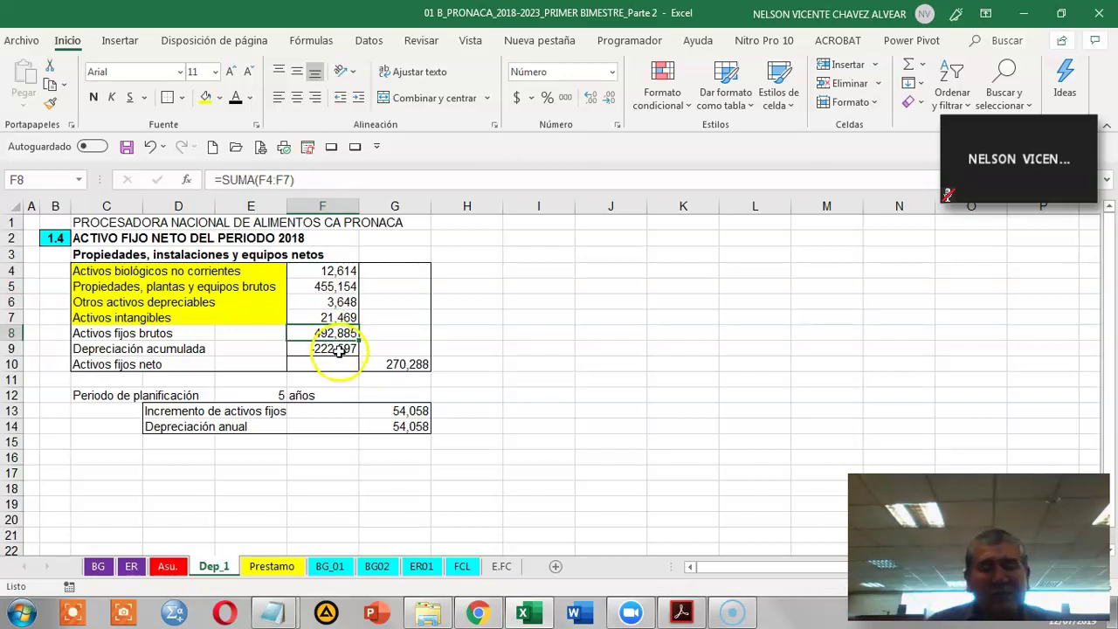
click(340, 350)
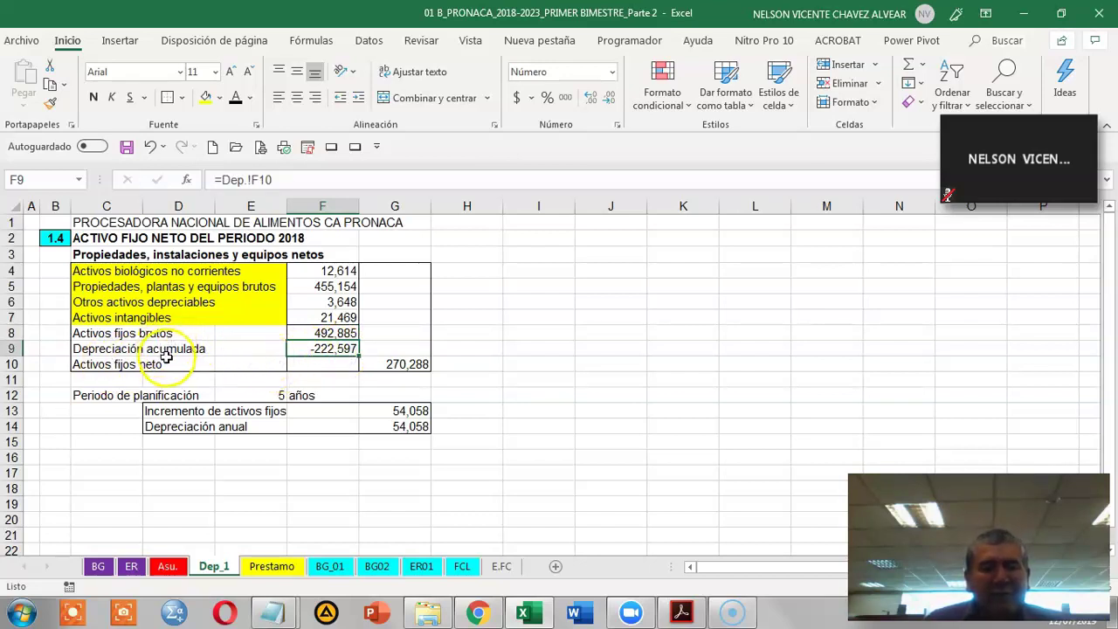
click(418, 369)
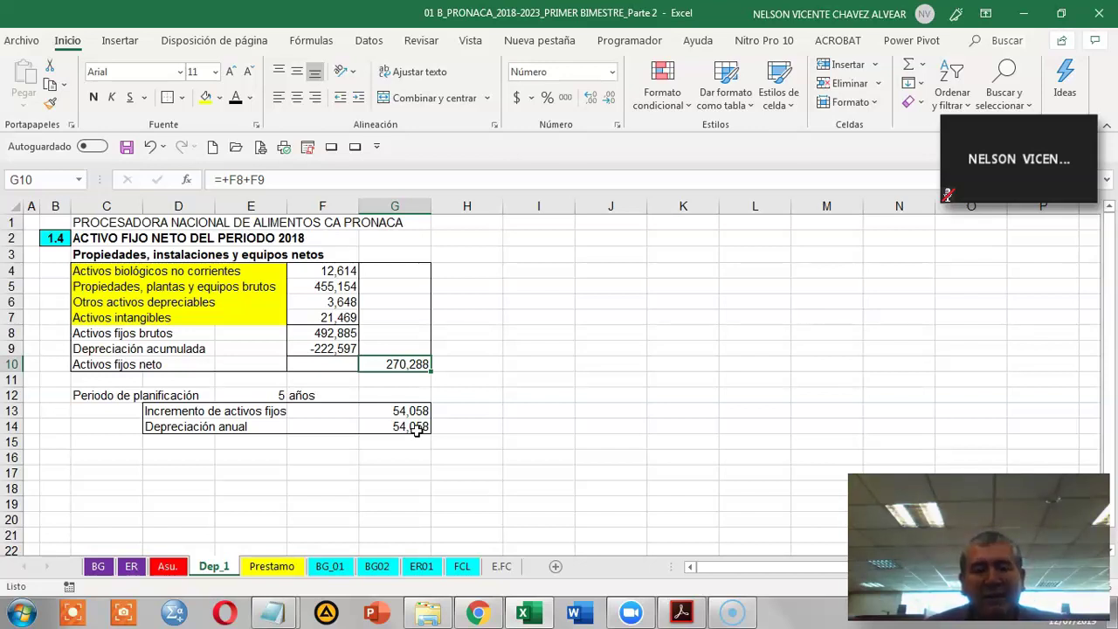
Look at the loan amortization sheet Prestamo and check the financing assumptions in section 6 of the Asu. sheet
click(274, 563)
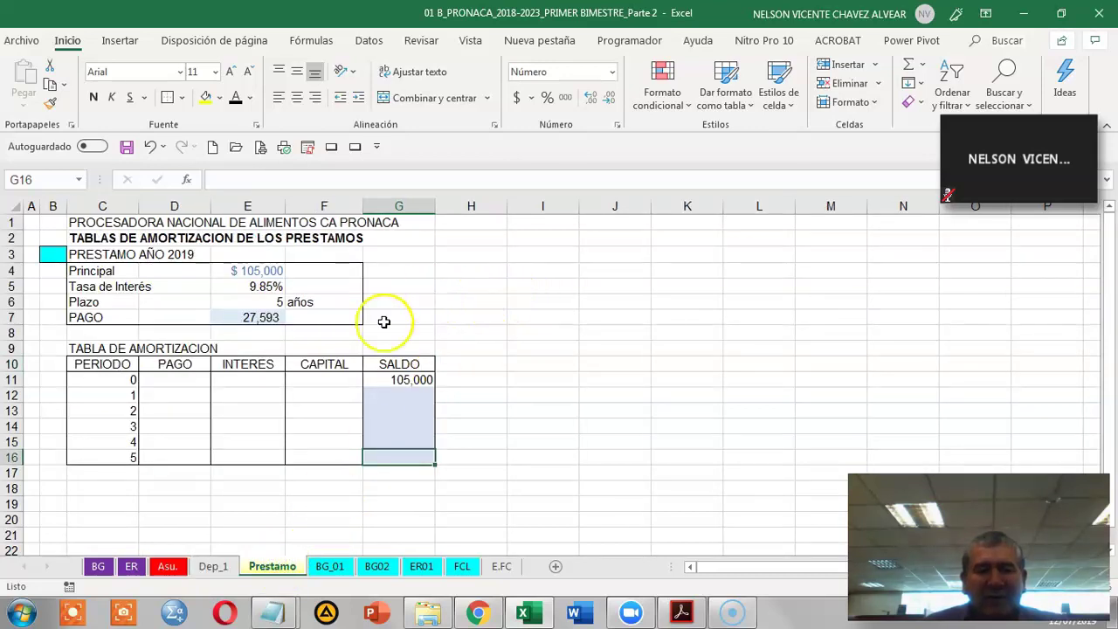
click(168, 566)
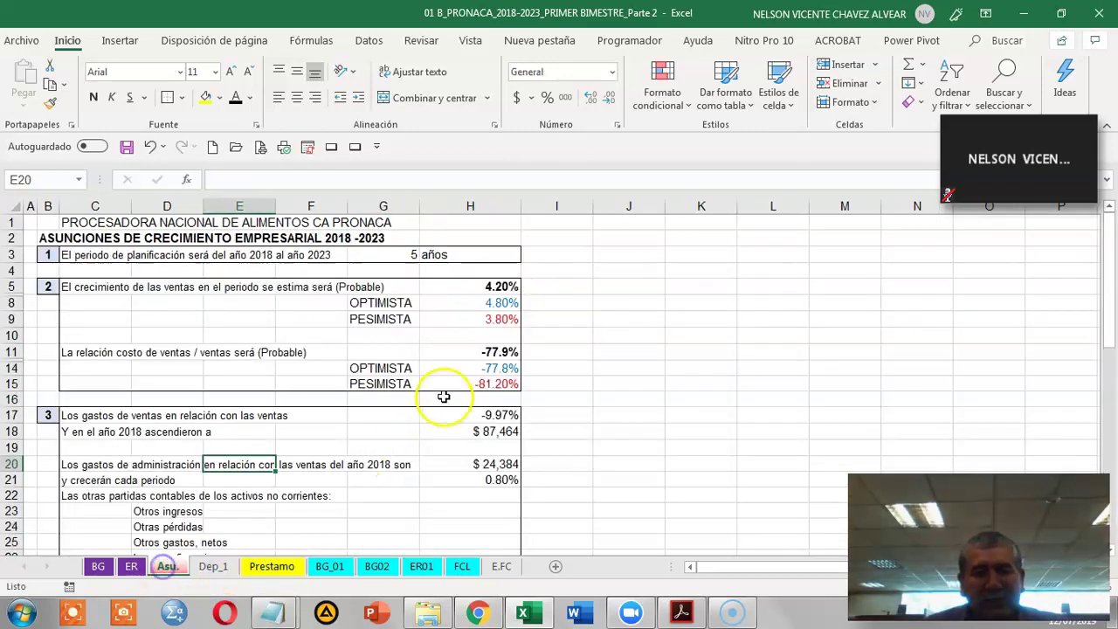
scroll(418, 348, down, 11)
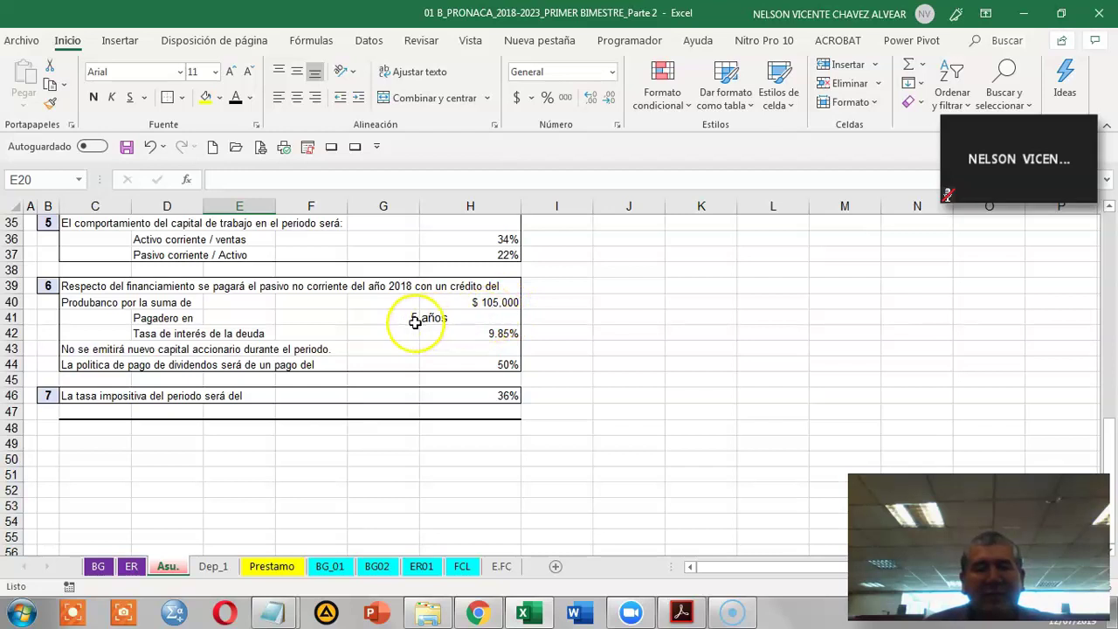
Recreate the loan payment in E7 of the Prestamo sheet with the PAGO function, using E5 as Tasa, E6 as Nper and -E4 as Va
click(273, 566)
click(271, 318)
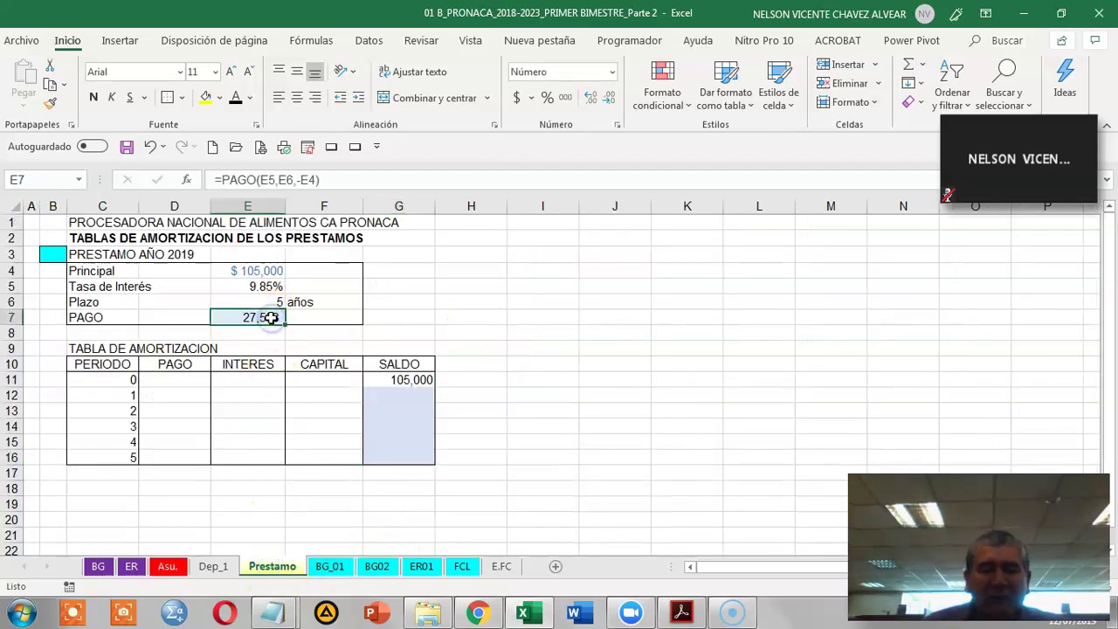
key(Delete)
text(=)
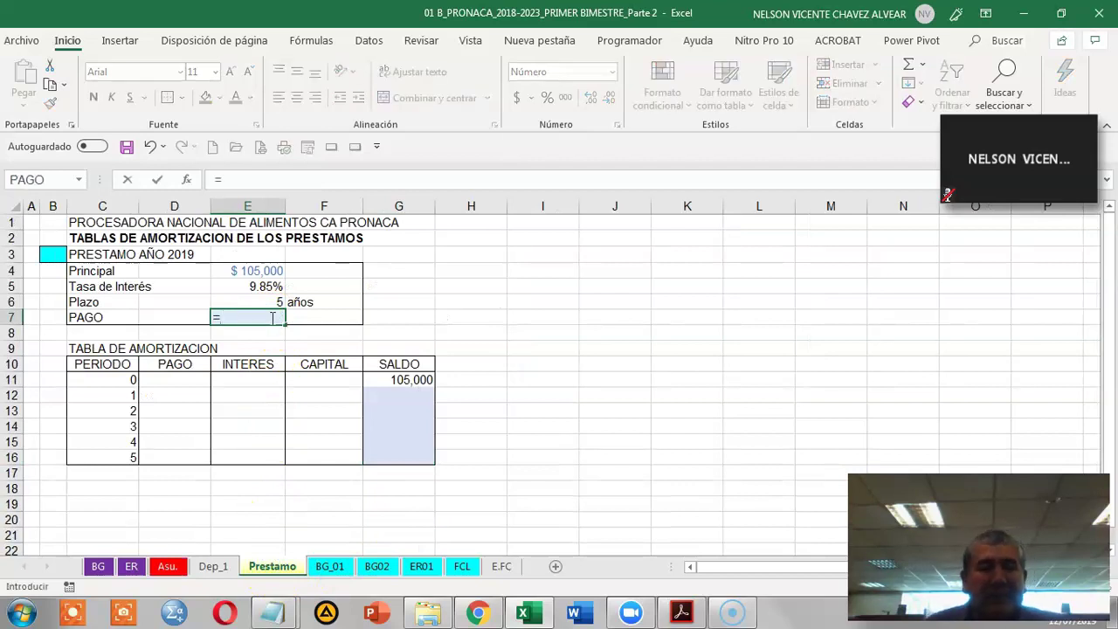
click(26, 180)
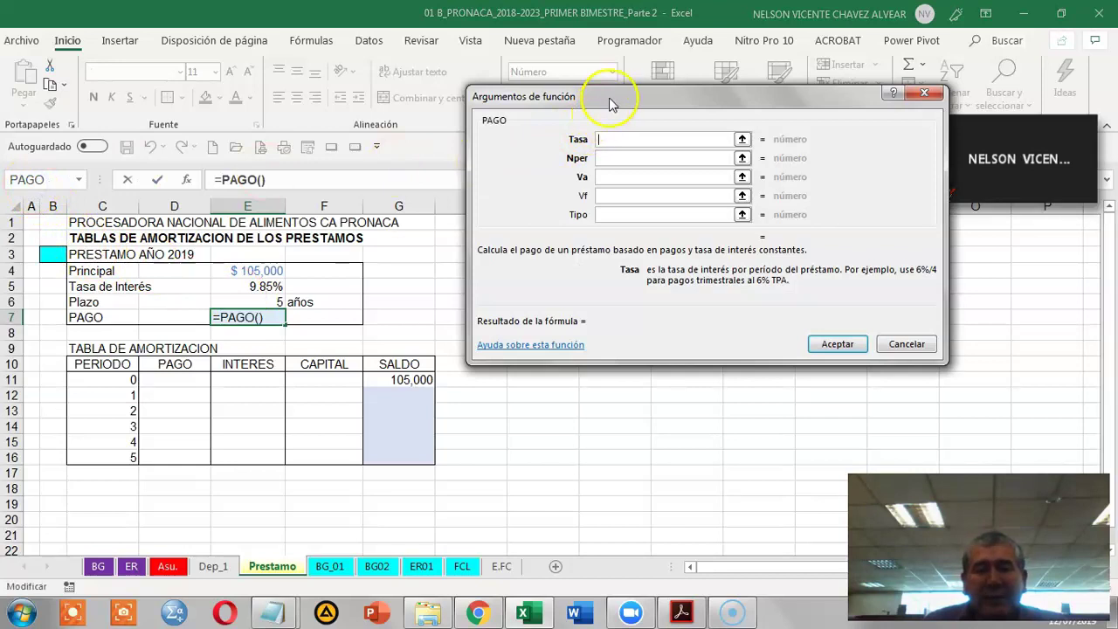
drag(611, 98, 662, 96)
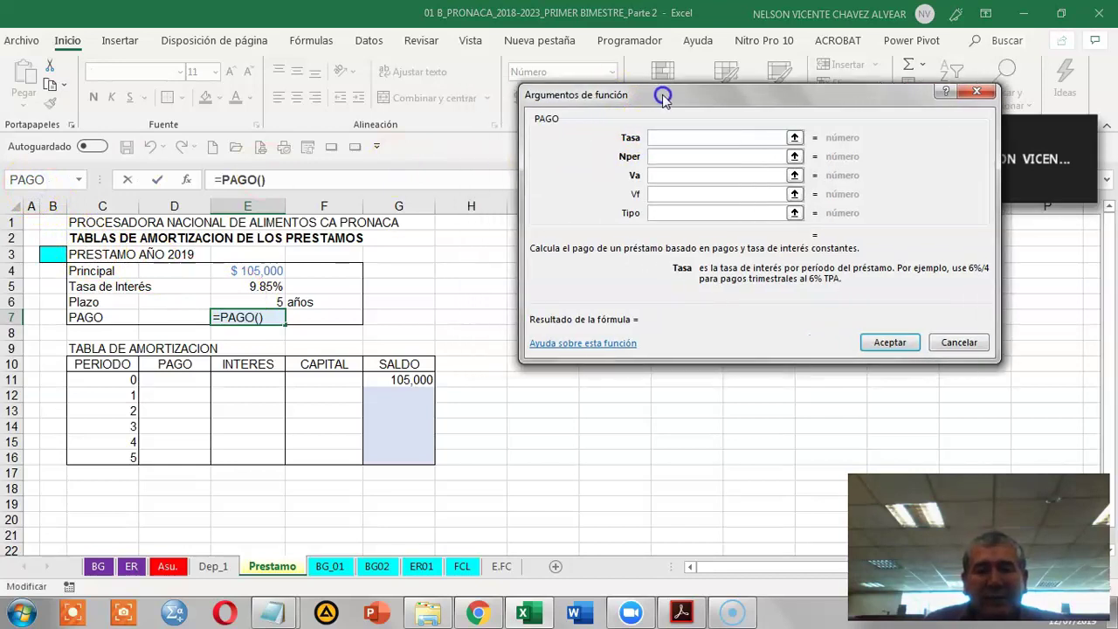
click(262, 287)
click(689, 157)
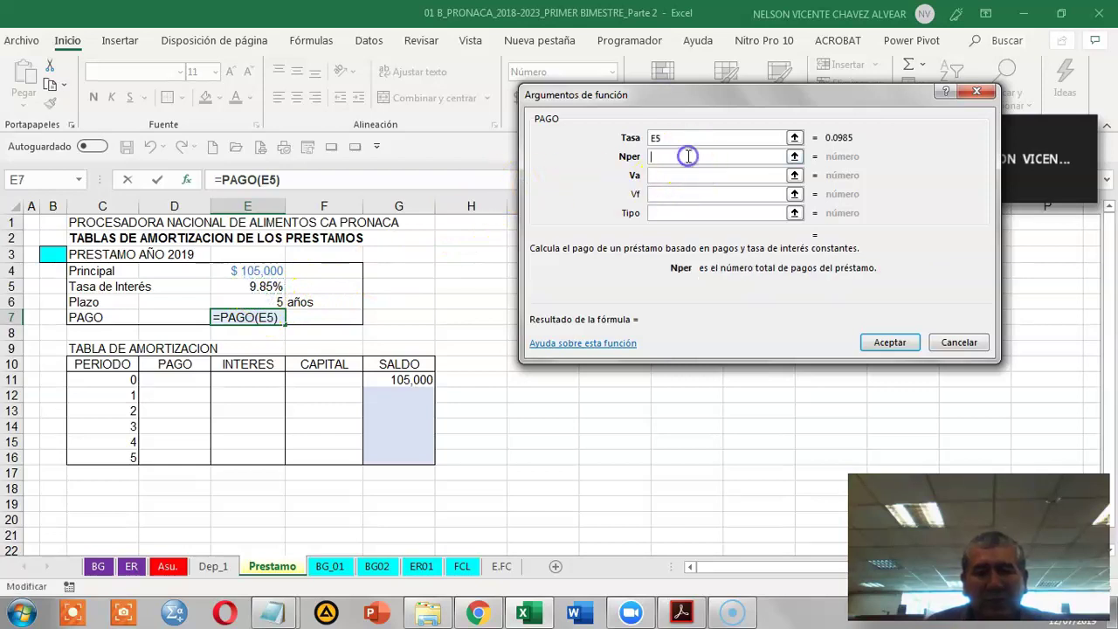
click(263, 300)
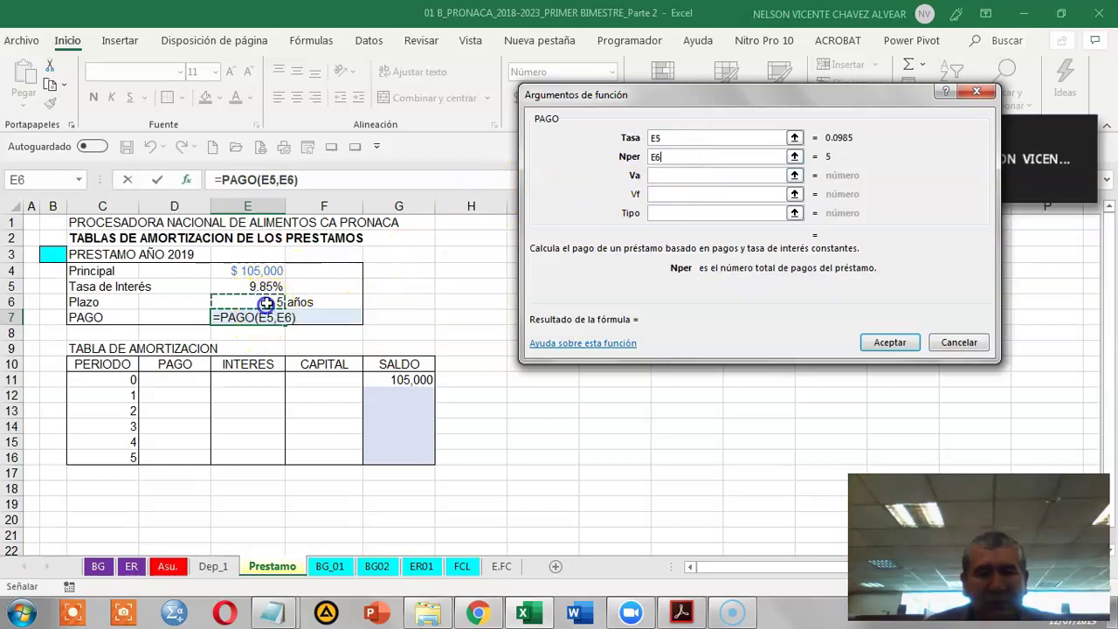
click(674, 175)
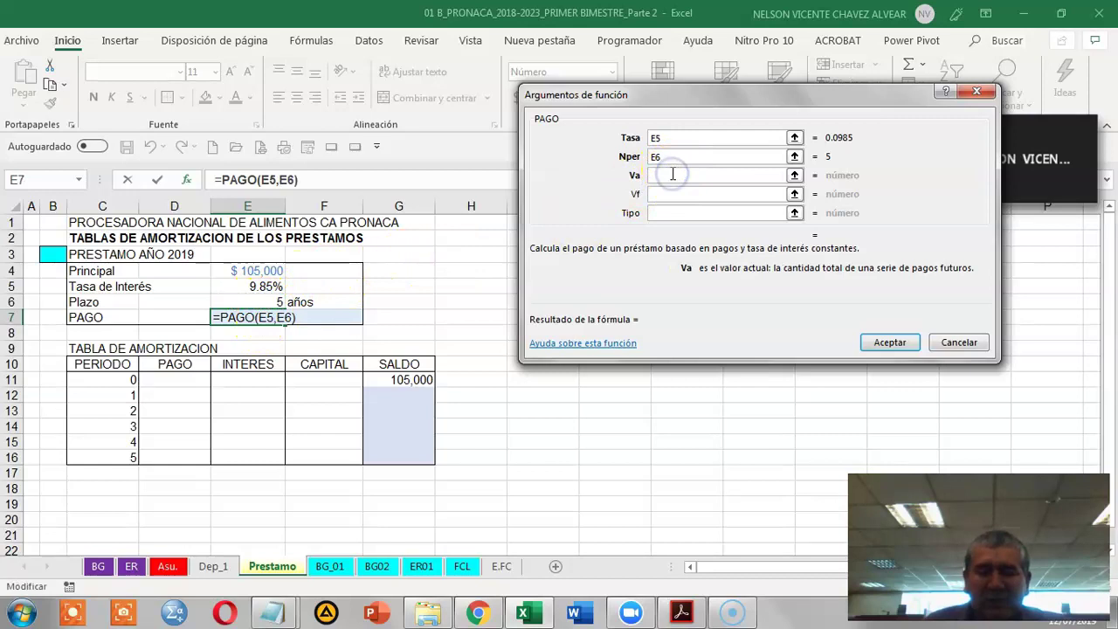
text(-)
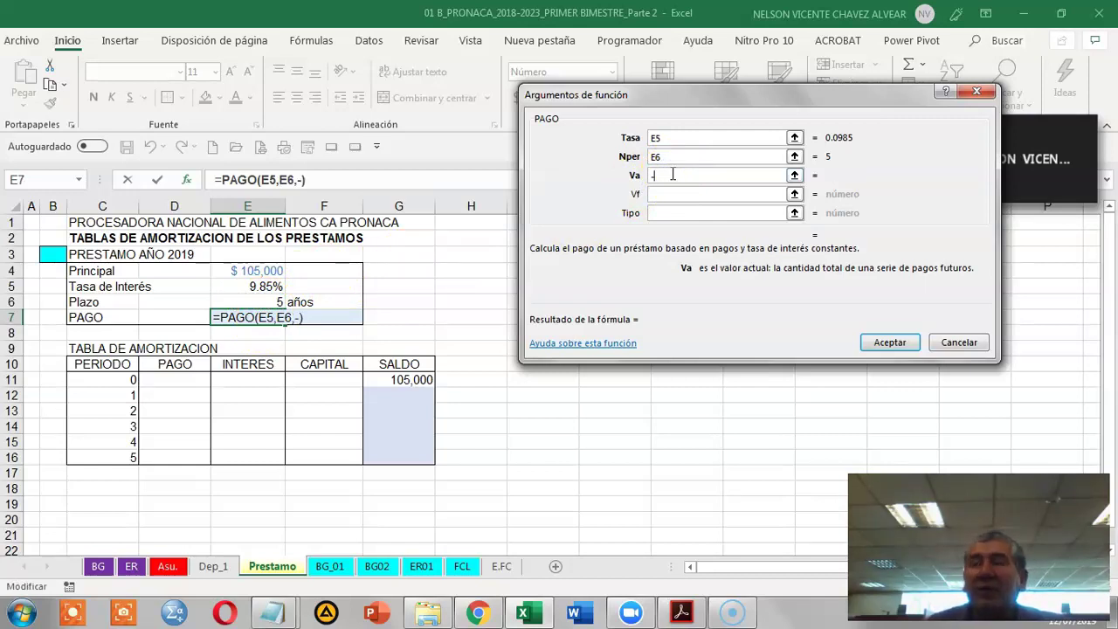
click(274, 275)
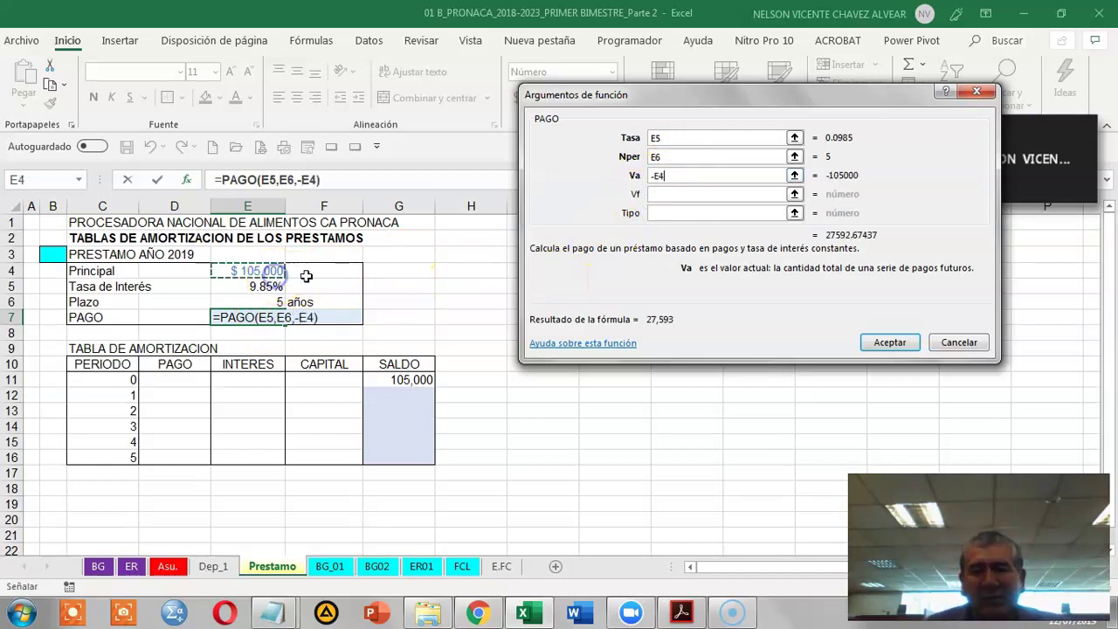
click(890, 342)
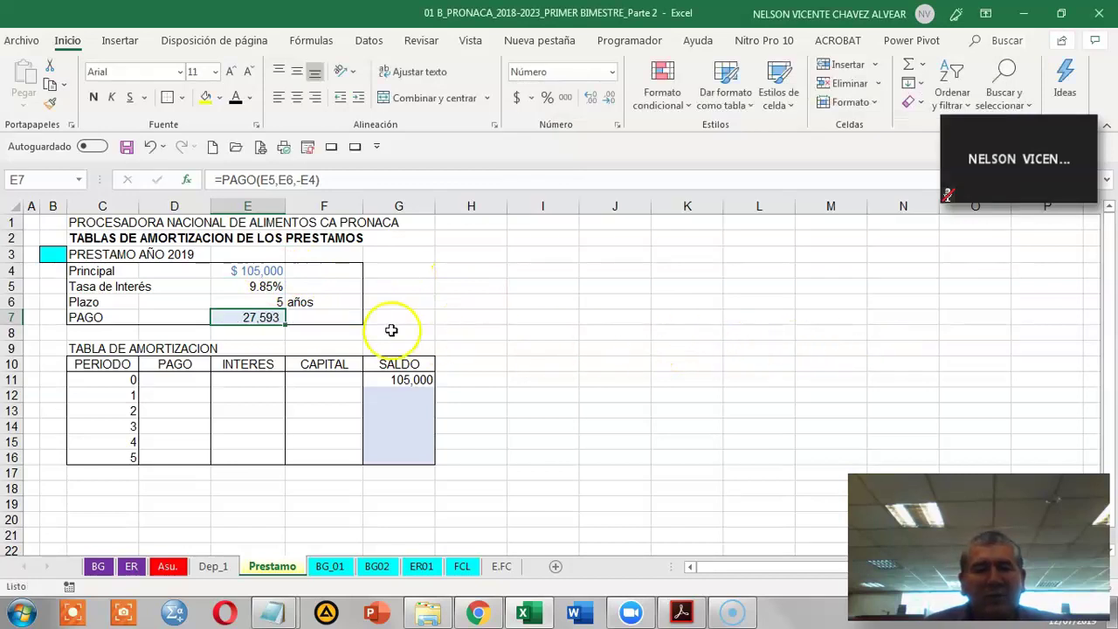
Copy the payment in E7 and paste it as a link into the PAGO column for periods 1 to 5 (D12:D16)
right_click(251, 321)
click(315, 171)
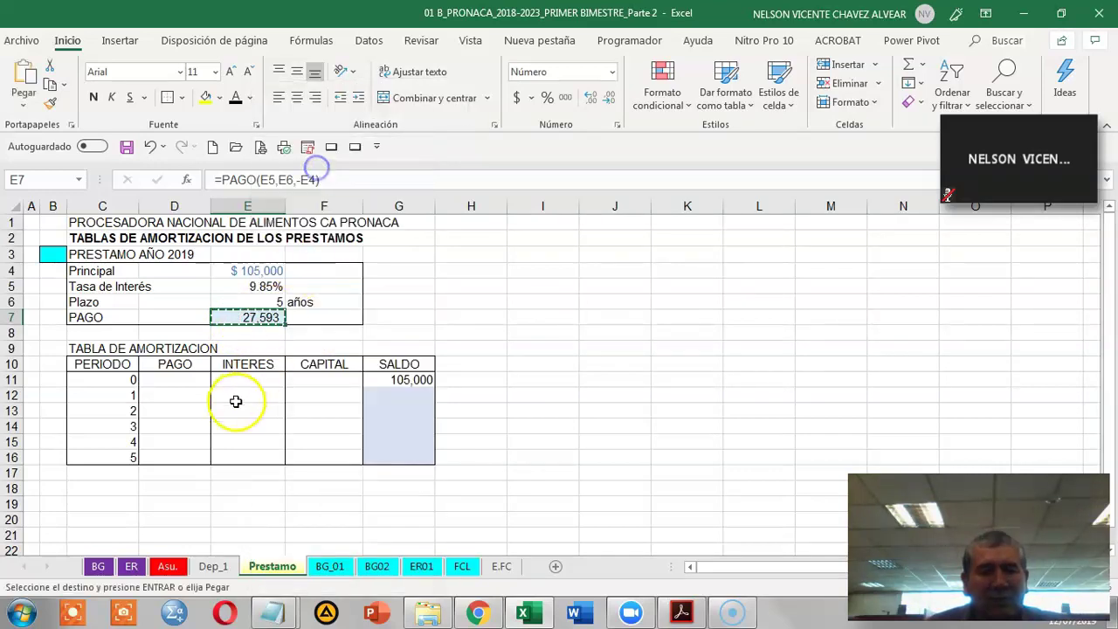
drag(191, 400, 176, 457)
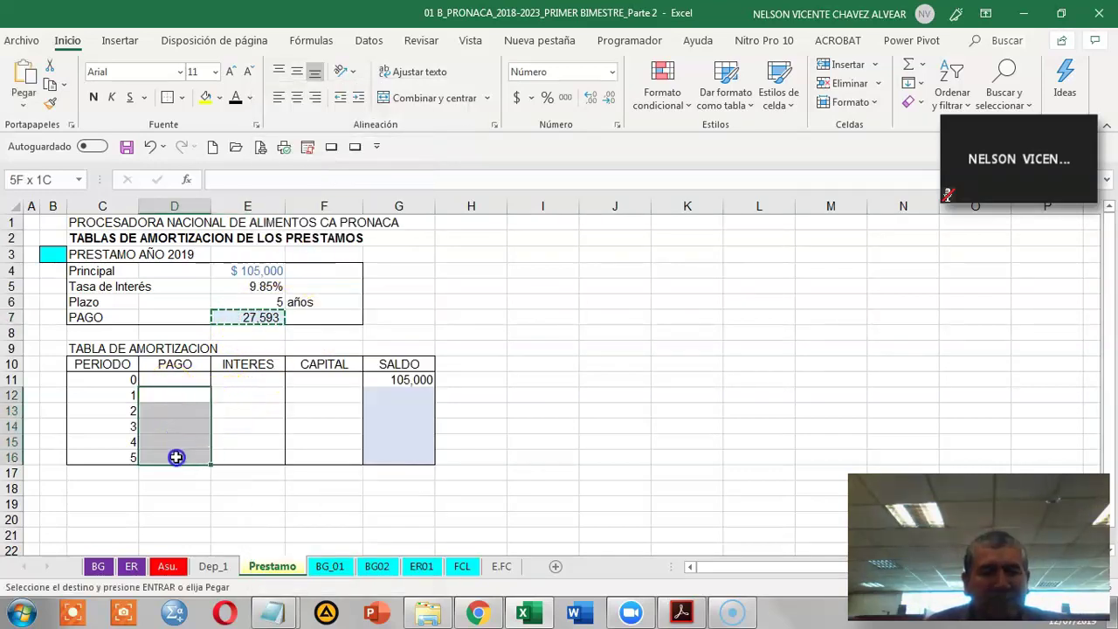
right_click(176, 453)
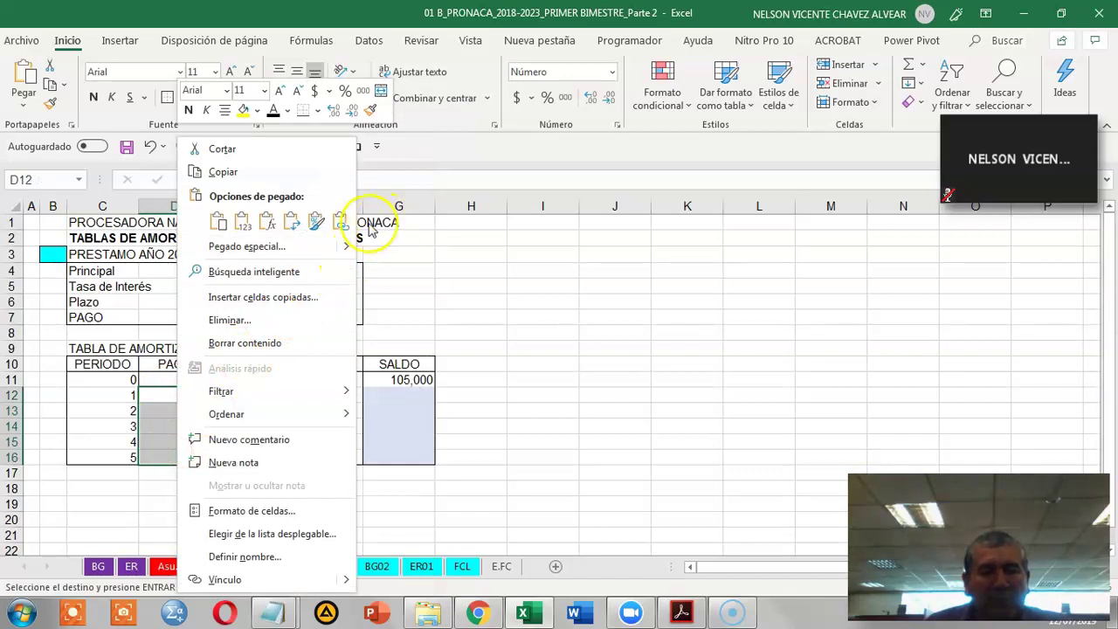
click(339, 226)
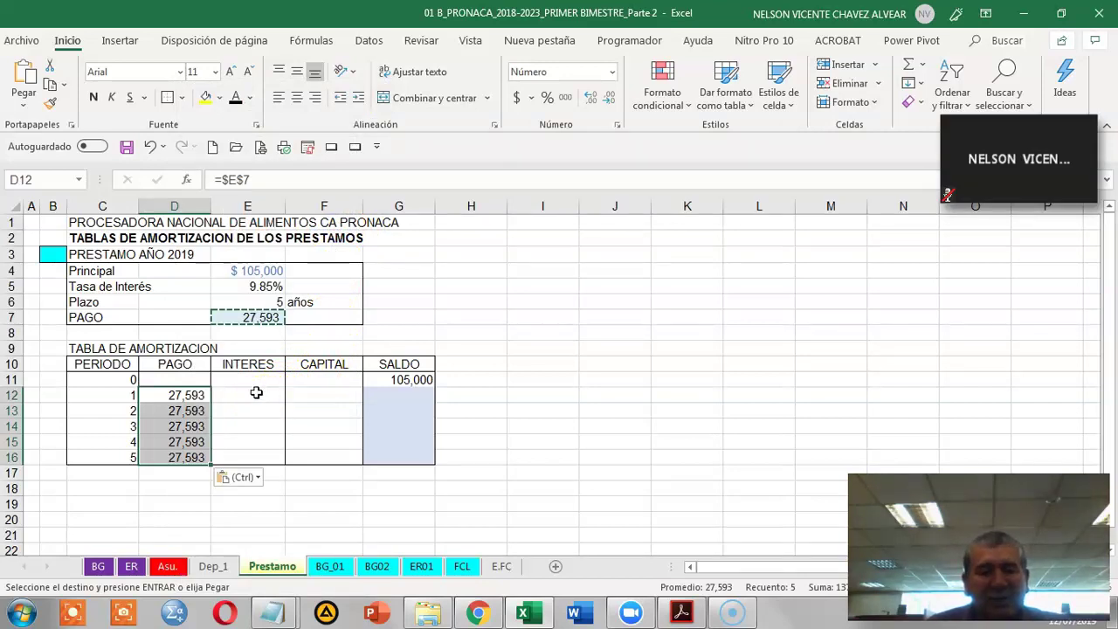
Enter the period 1 INTERES formula =G11*$E$5 in E12, with an absolute reference to the interest rate
click(255, 394)
key(Escape)
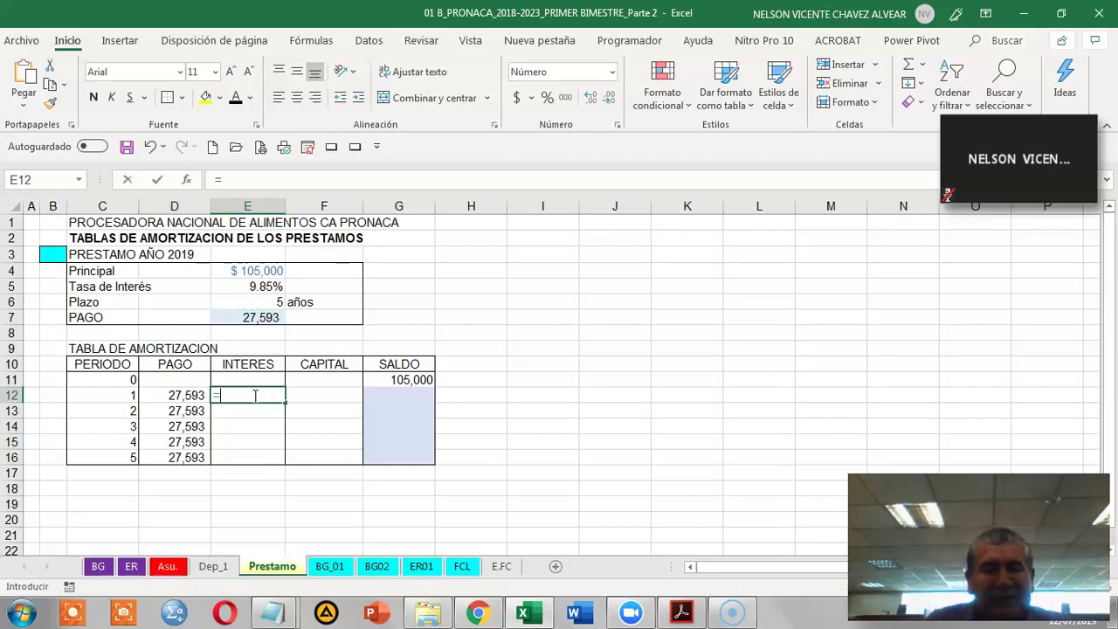
text(=)
click(412, 379)
text(*)
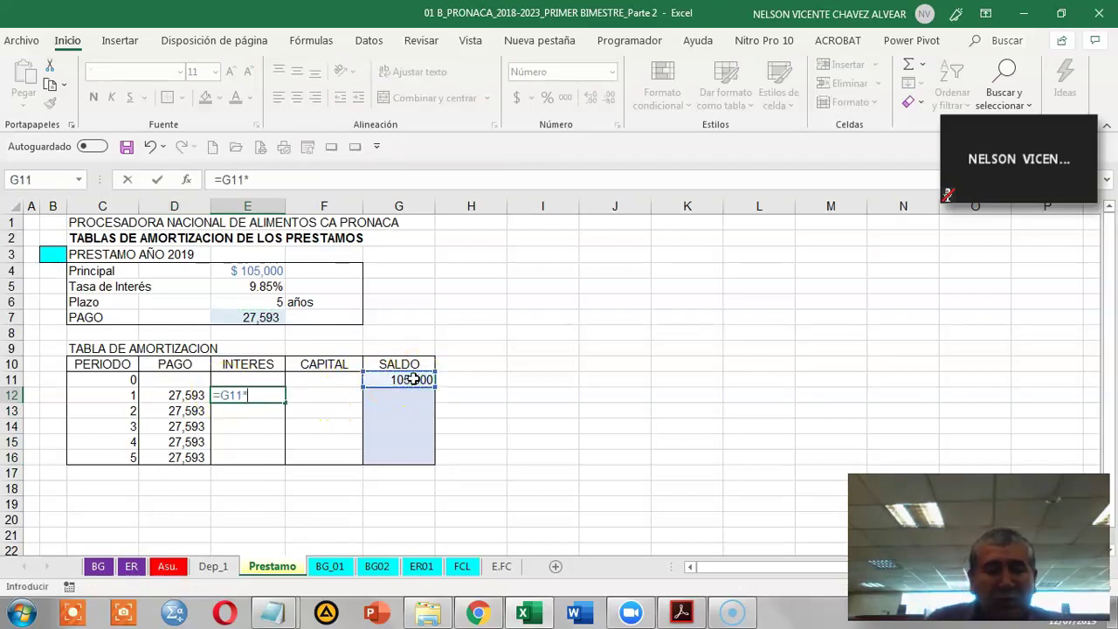
click(253, 288)
click(258, 183)
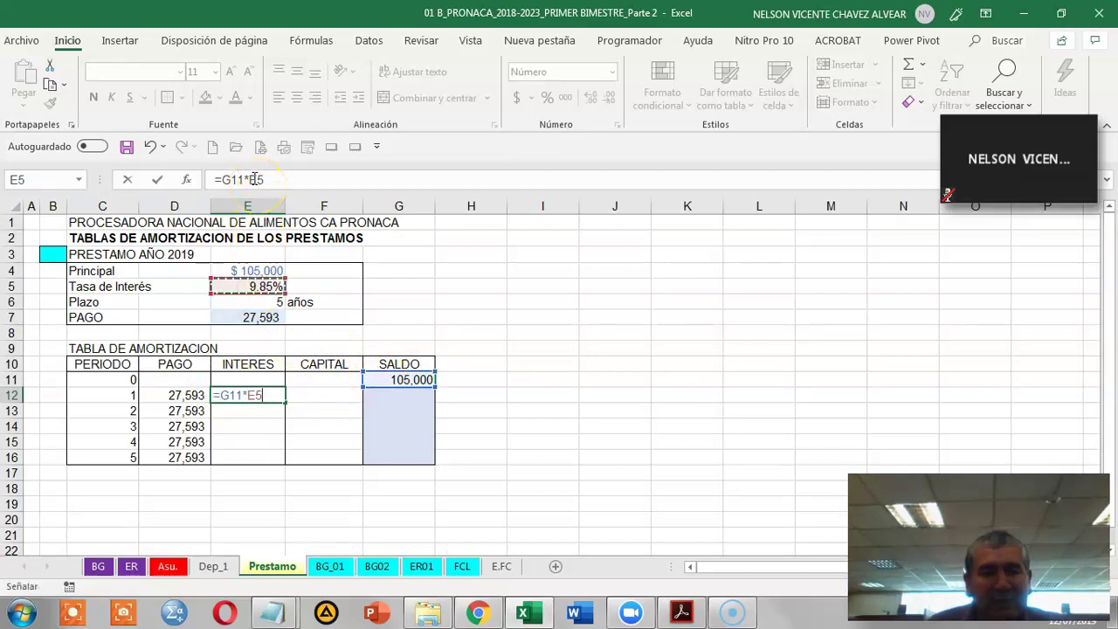
key(F4)
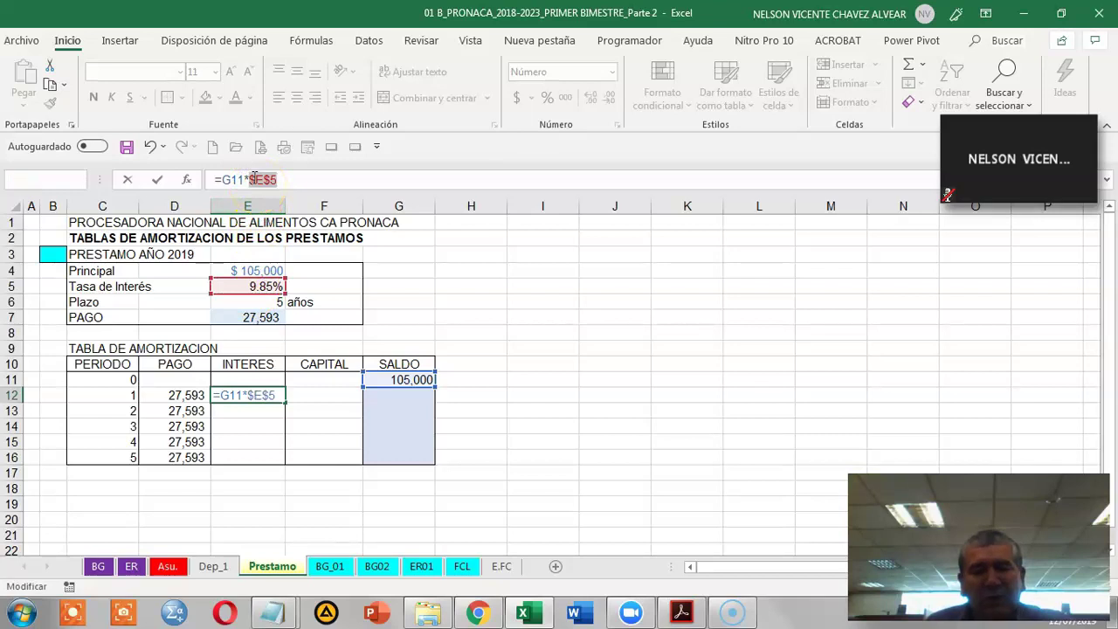
key(Return)
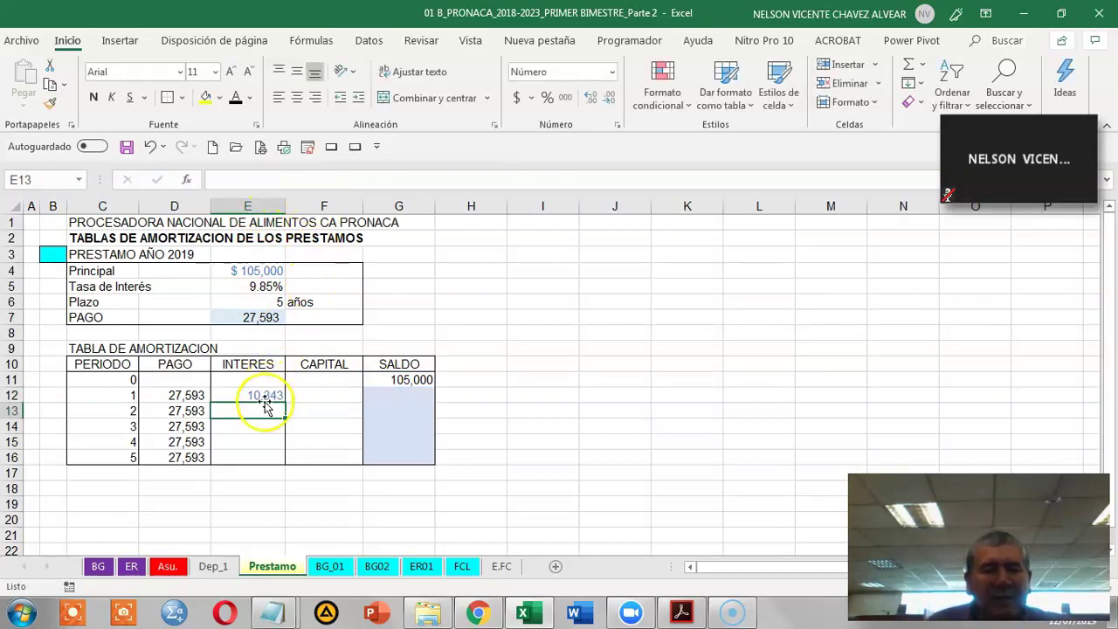
Copy the interest formula in E12 down through period 5 (E13:E16)
click(262, 395)
drag(285, 404, 284, 460)
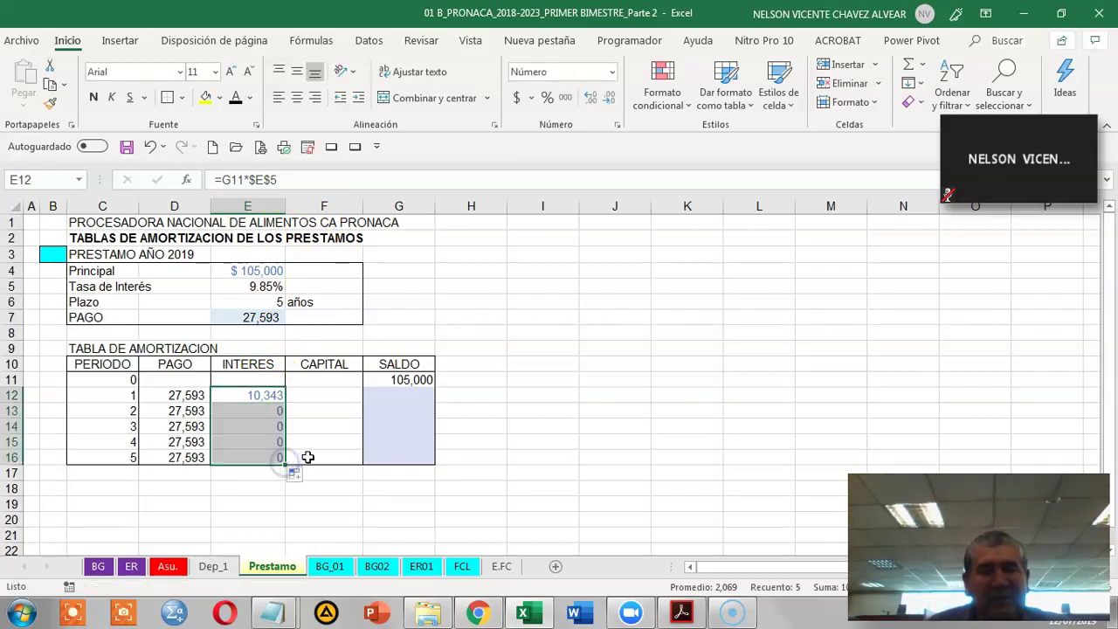
click(266, 397)
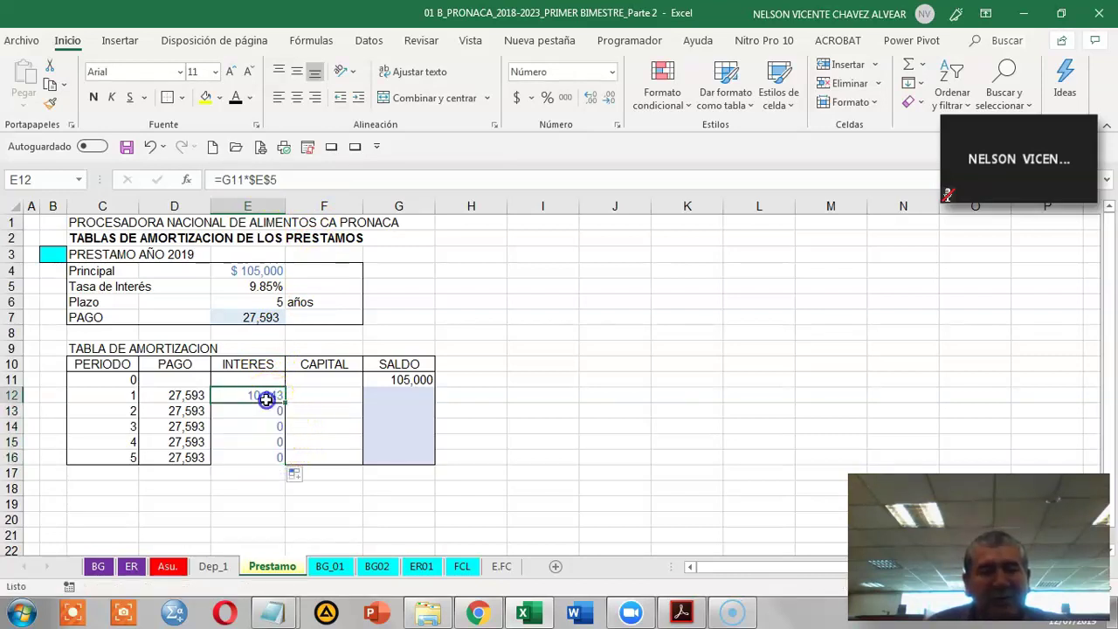
Enter the period 1 CAPITAL in F12 as payment minus interest, =D12-E12
click(317, 395)
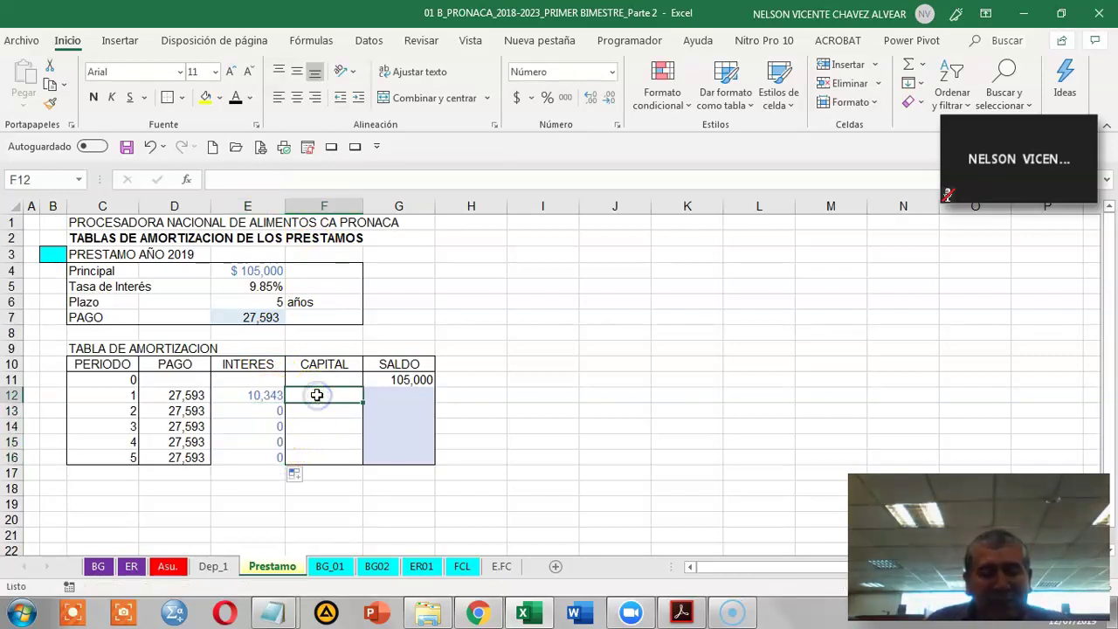
text(=)
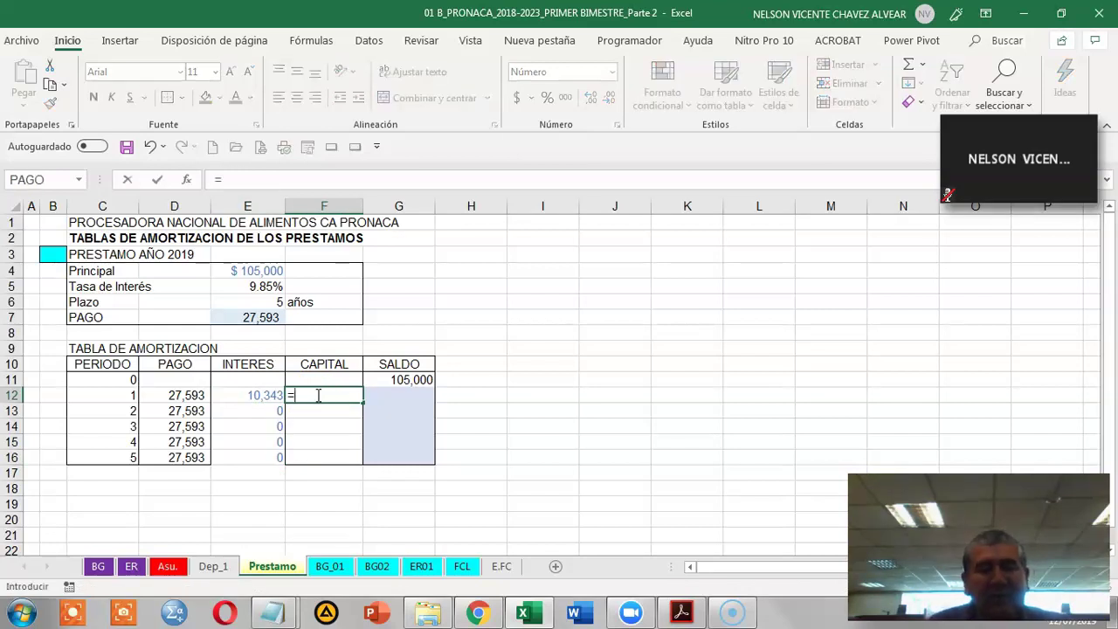
click(189, 396)
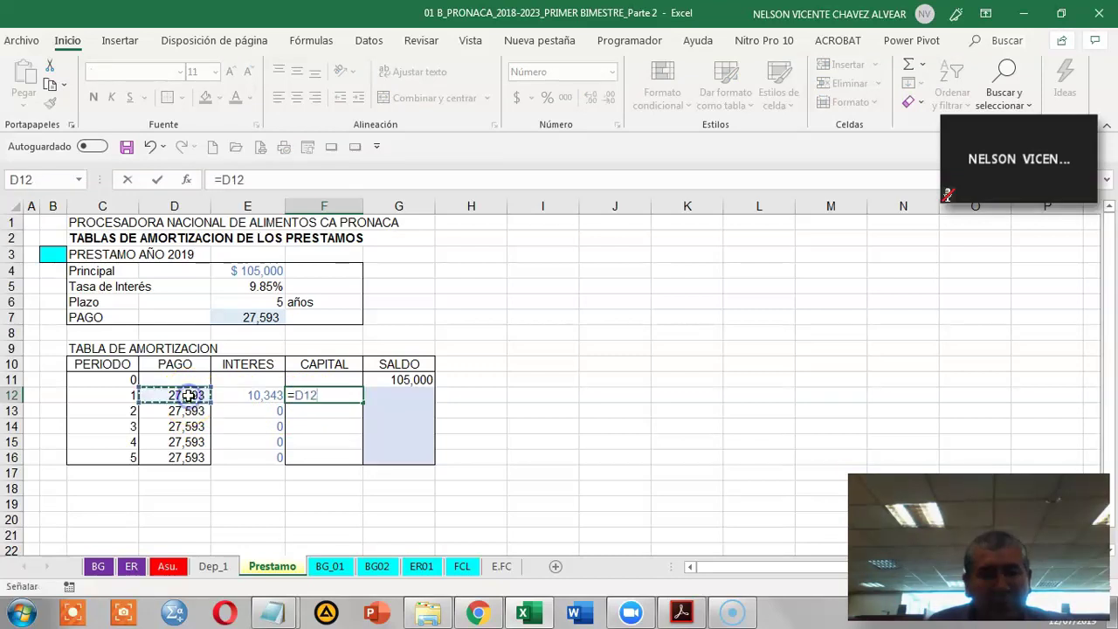
text(-)
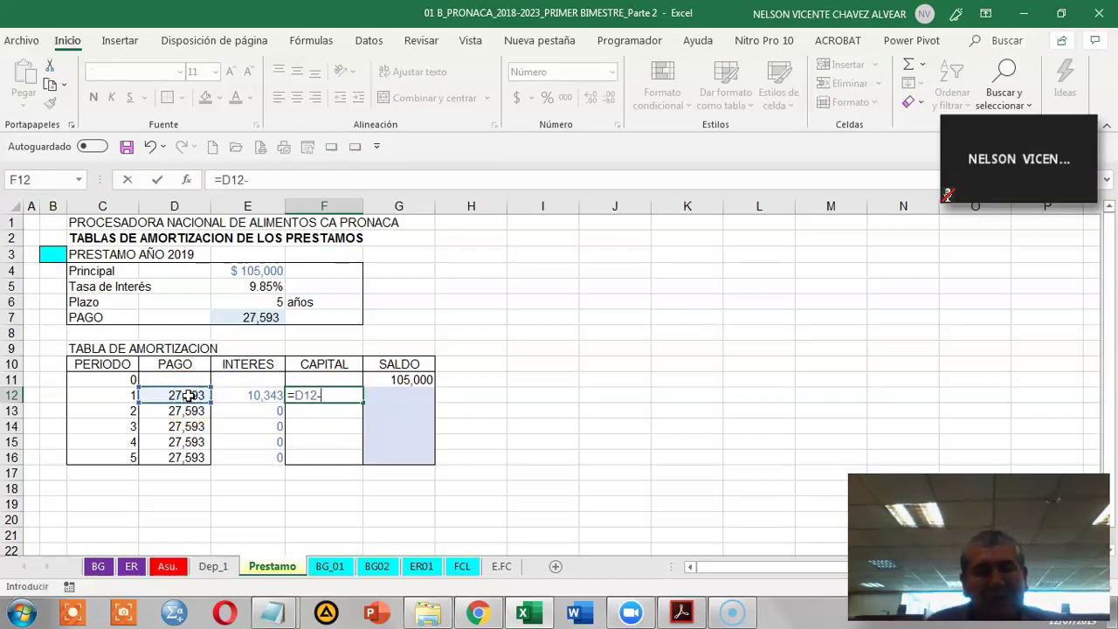
click(246, 396)
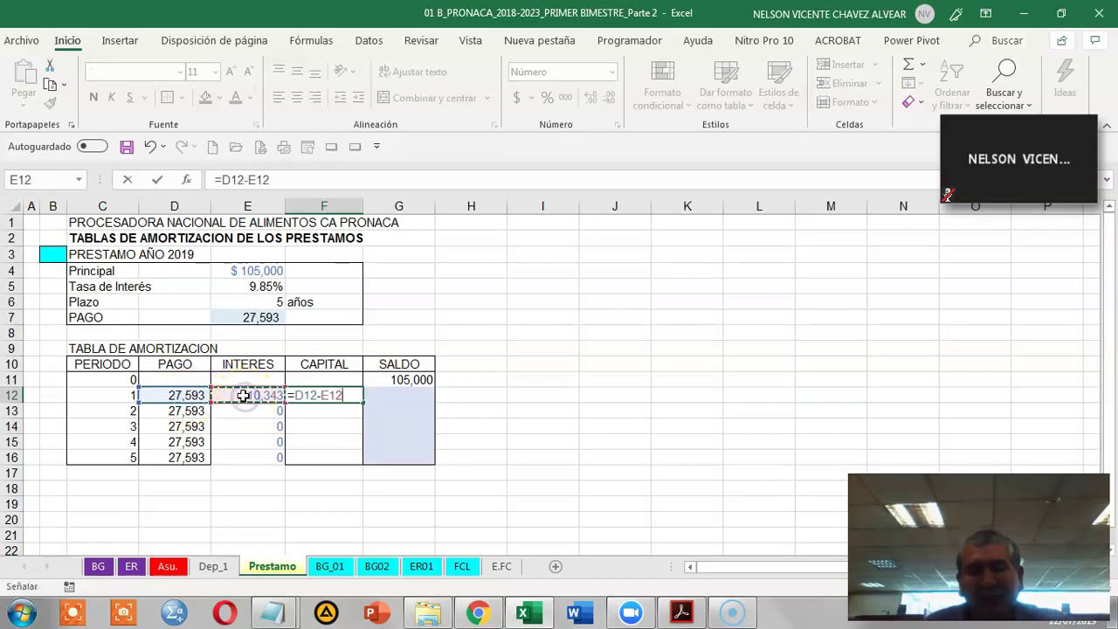
key(Return)
Enter the period 1 SALDO in G12 as the previous balance minus the capital paid, +G11-F12
click(395, 393)
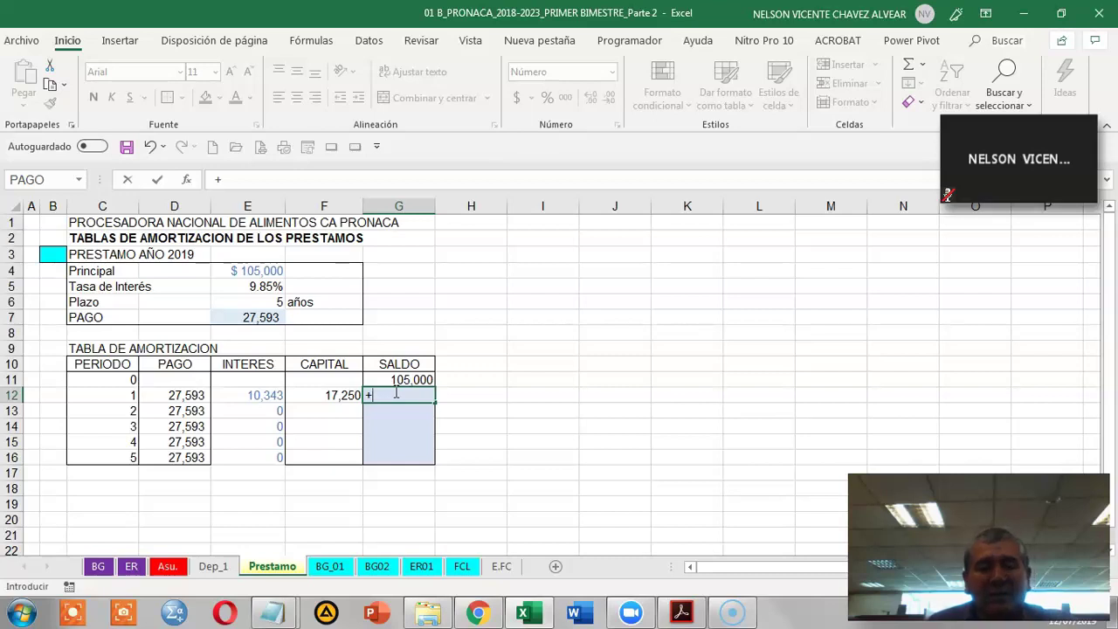
click(420, 379)
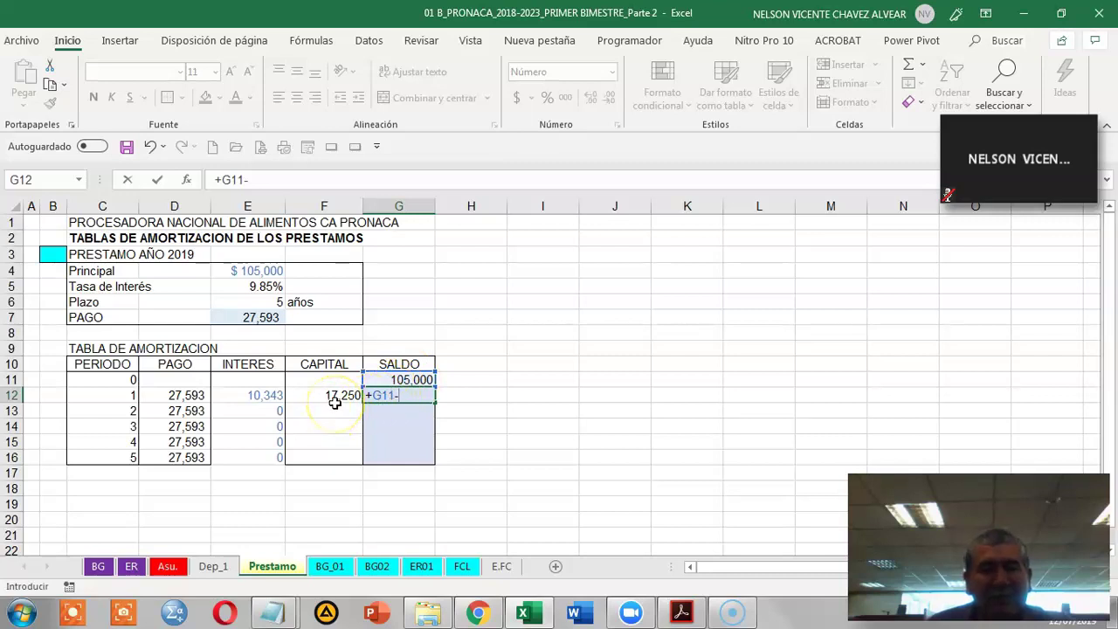
click(336, 397)
key(Return)
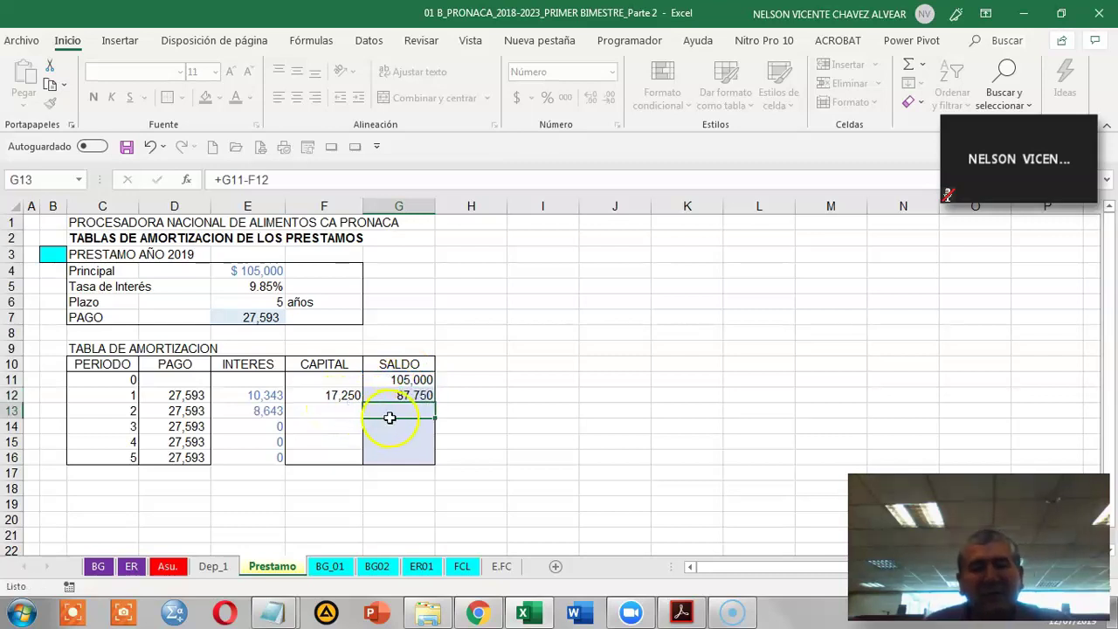
Fill the period 1 formulas in E12:G12 down to row 16 and reapply the cell border to E11:G16
drag(253, 391, 436, 463)
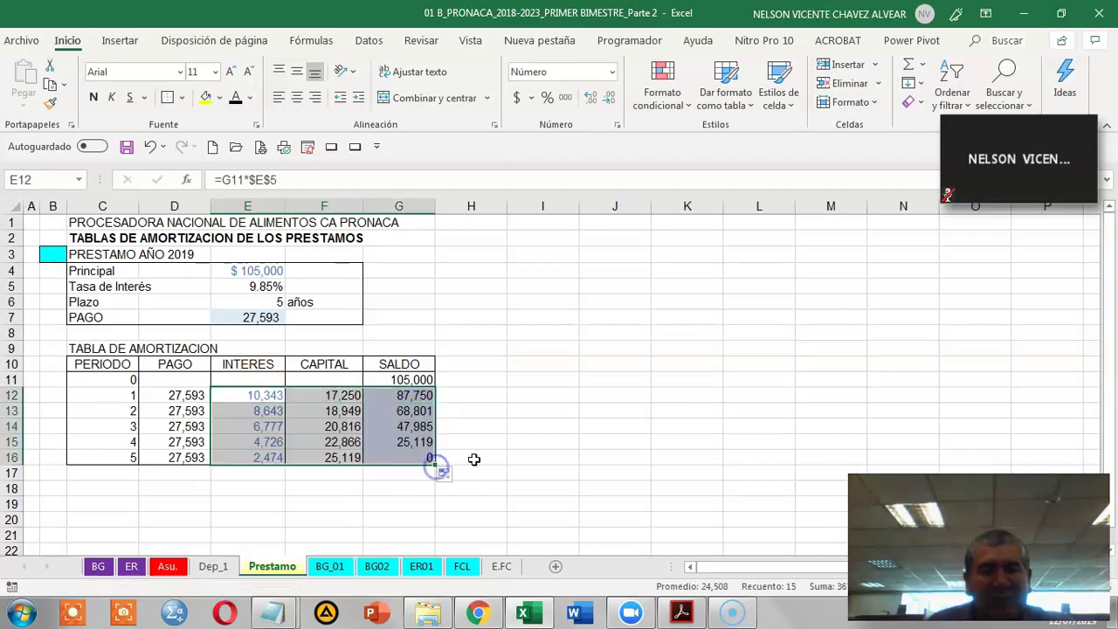
click(444, 428)
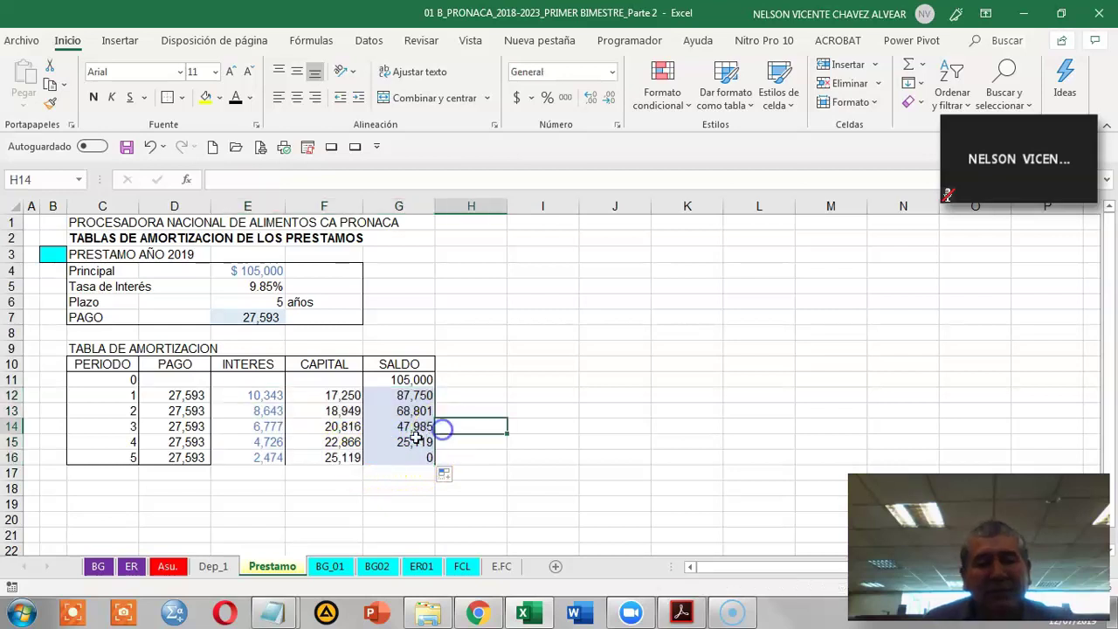
drag(249, 379, 412, 460)
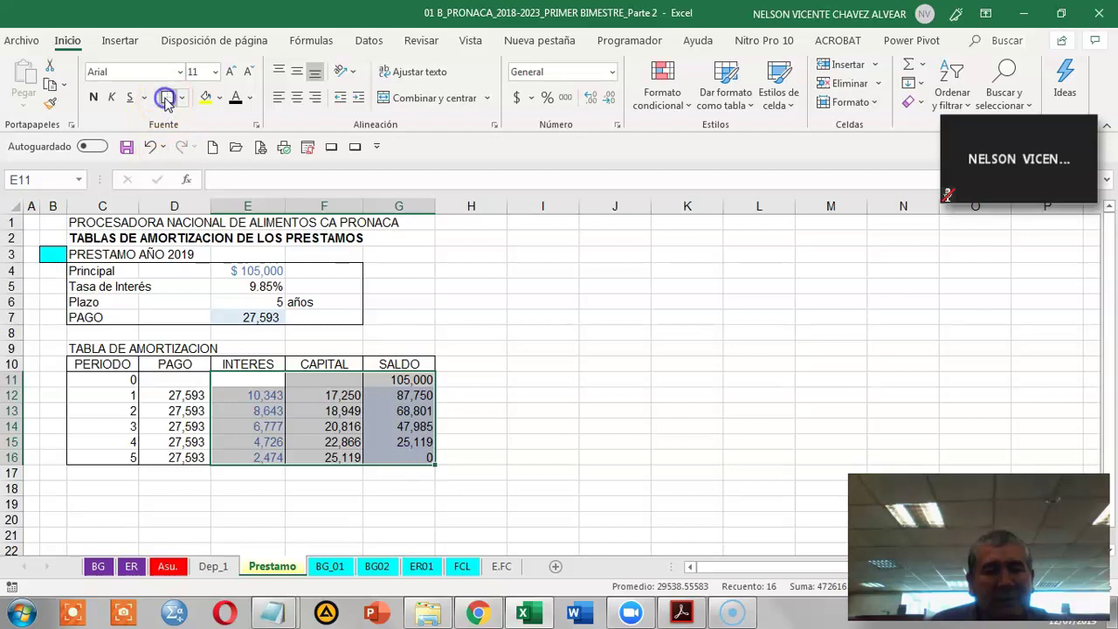
click(523, 430)
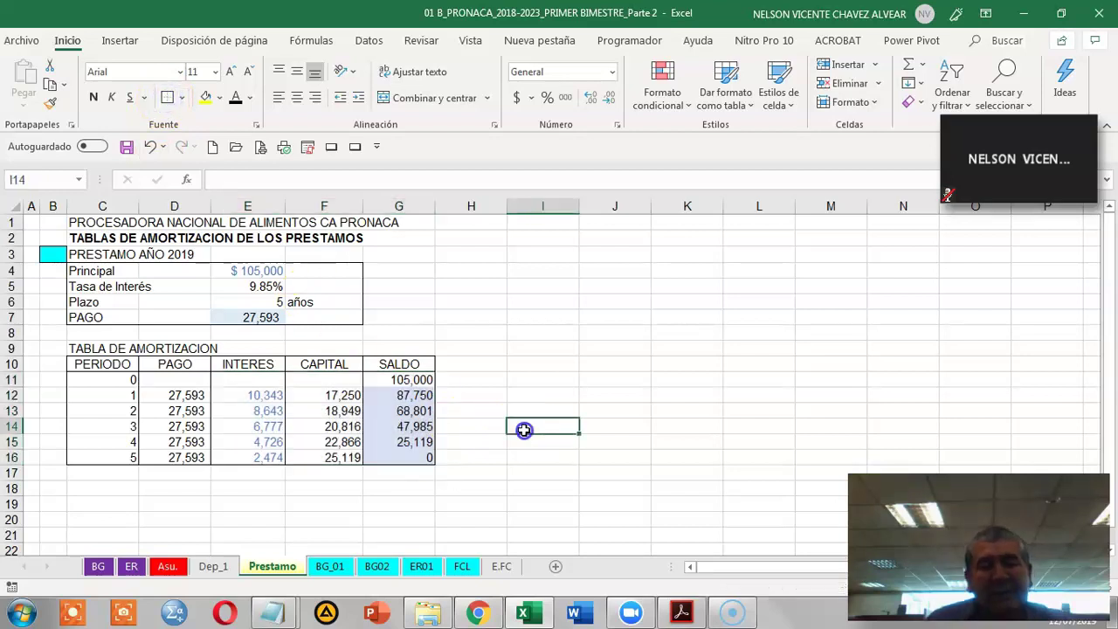
Check the 2018 Ventas reference in D4 of BG_01 against Ingresos por ventas on the ER sheet
click(332, 566)
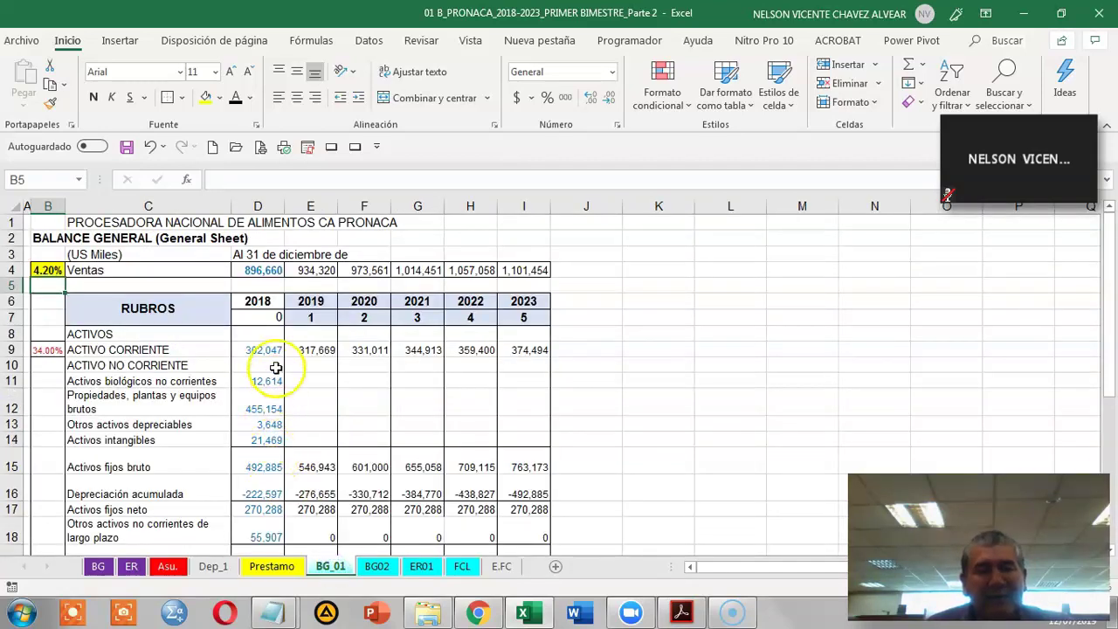
click(262, 271)
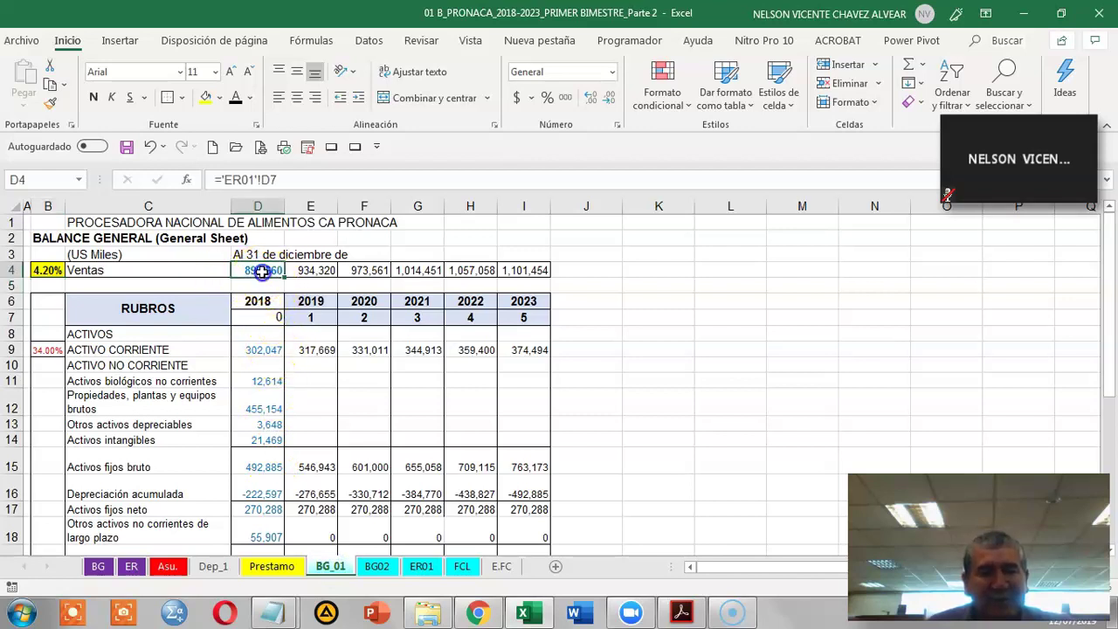
click(131, 566)
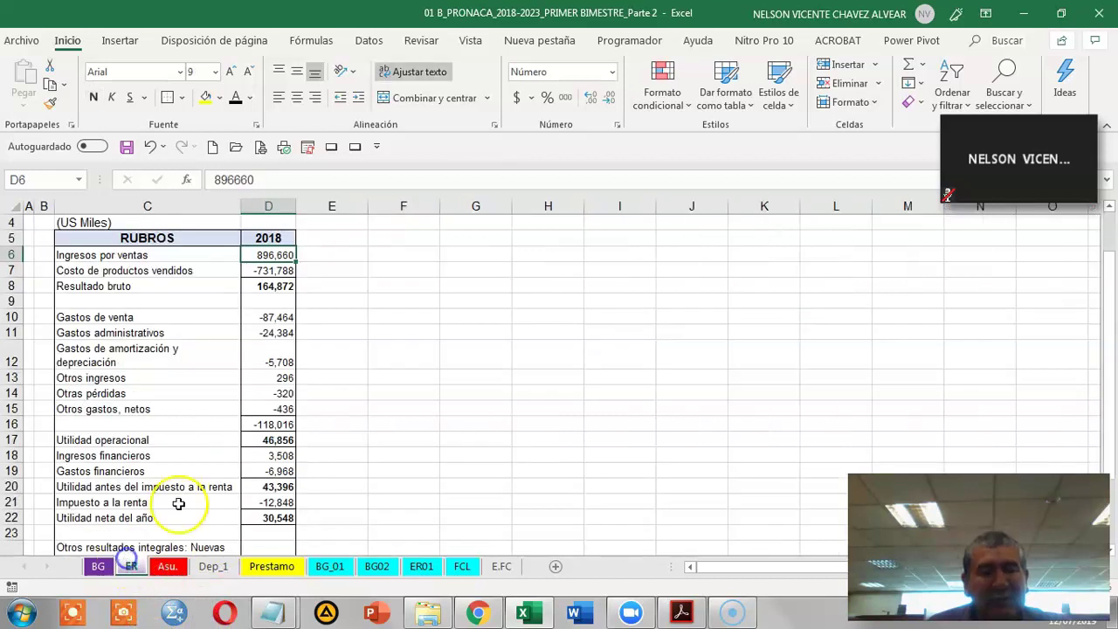
click(283, 255)
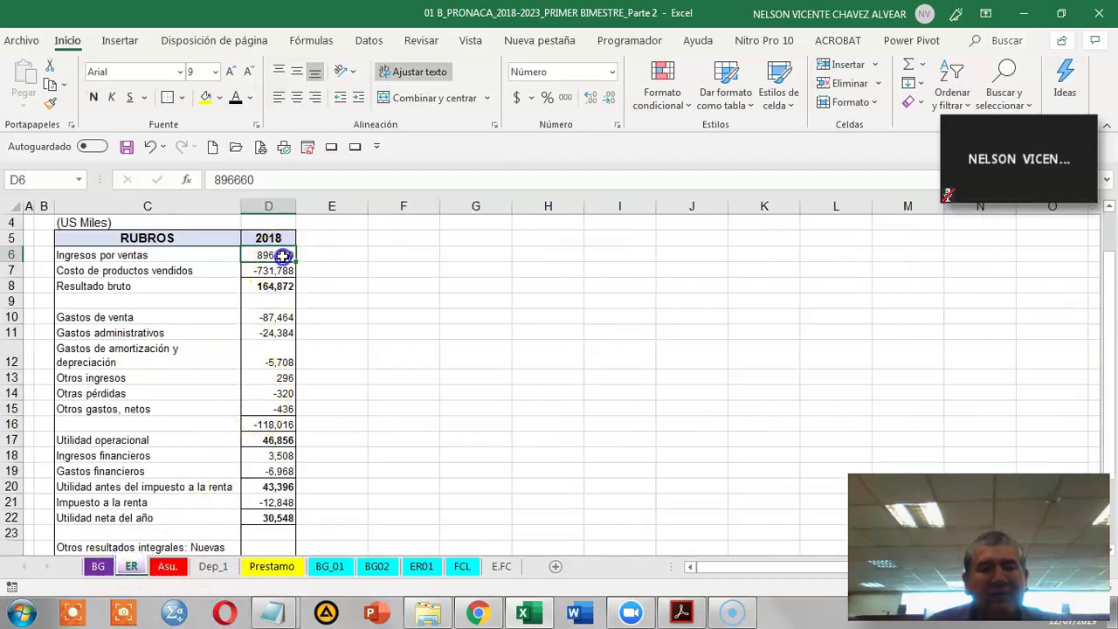
click(319, 572)
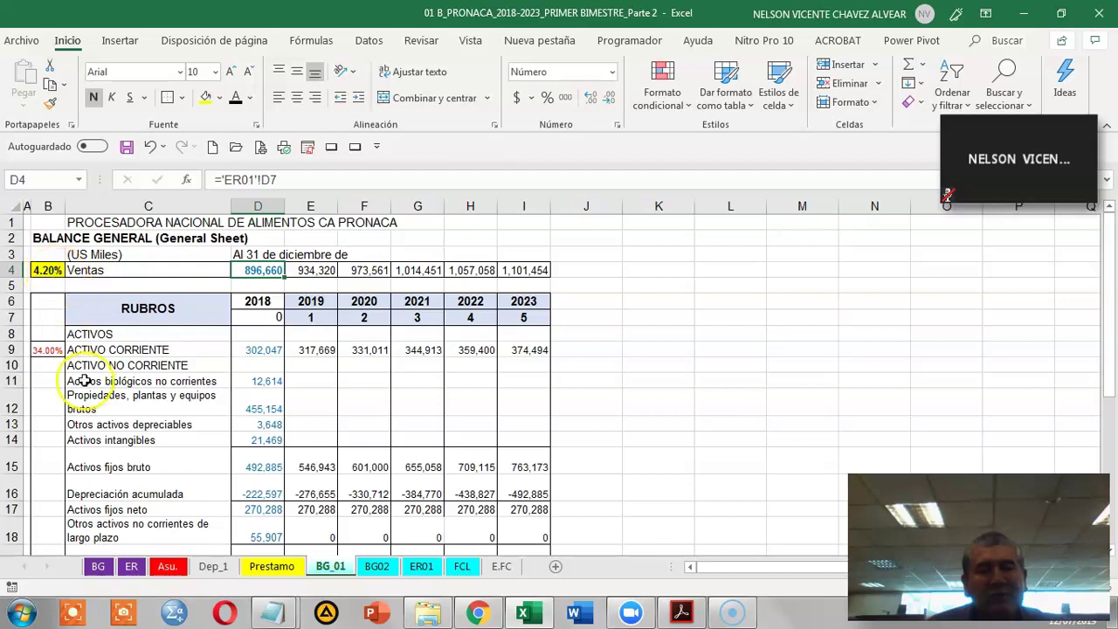
Look up the probable sales growth rate in section 2 of the Asu. sheet
click(167, 566)
scroll(283, 480, up, 9)
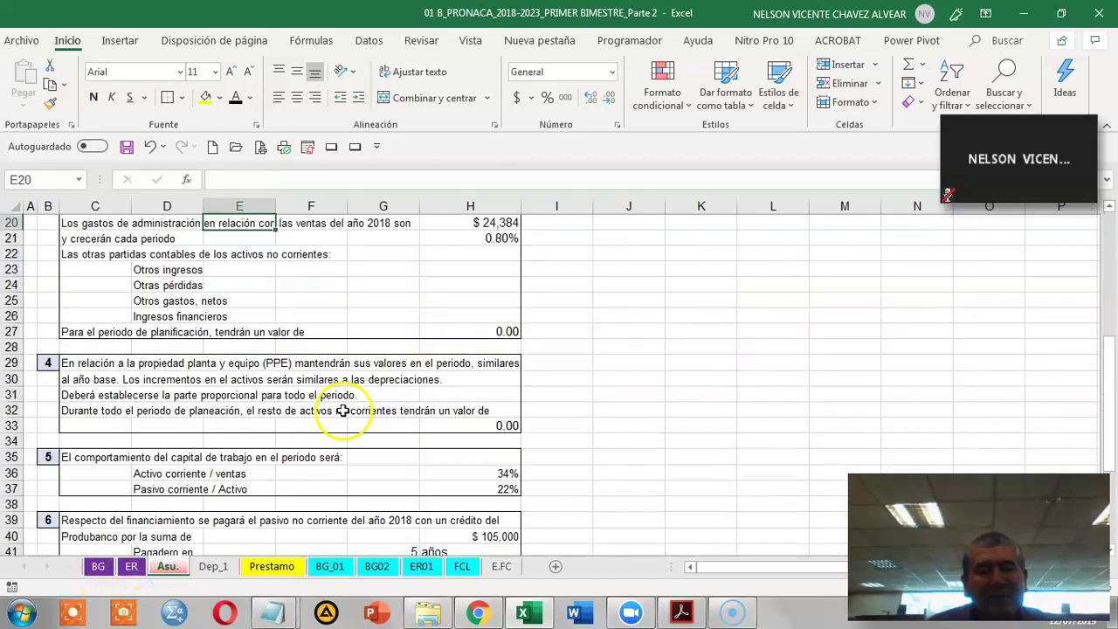
scroll(359, 394, up, 2)
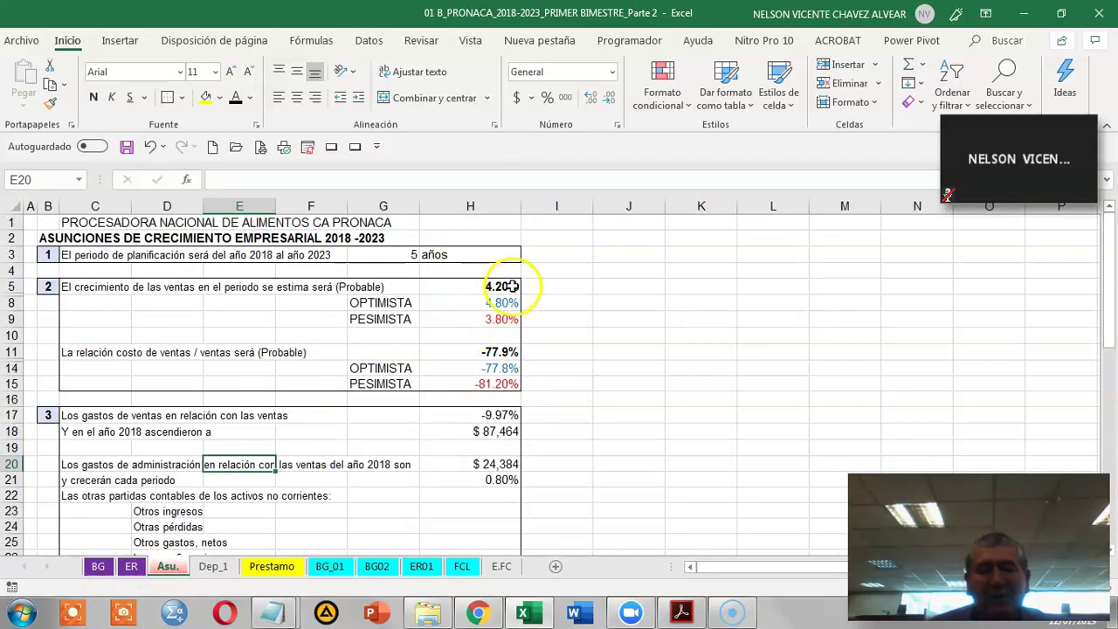
Inspect the BG_01 formulas for 2019 sales (E4), the current asset percentage (B9) and 2019 current assets (E9)
click(331, 566)
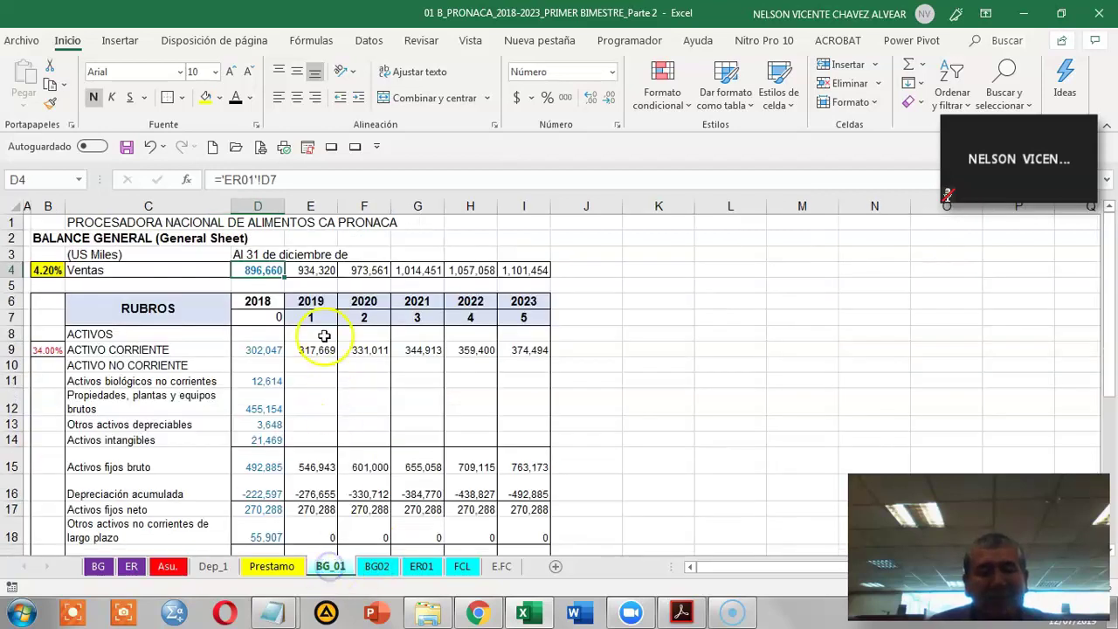
click(325, 274)
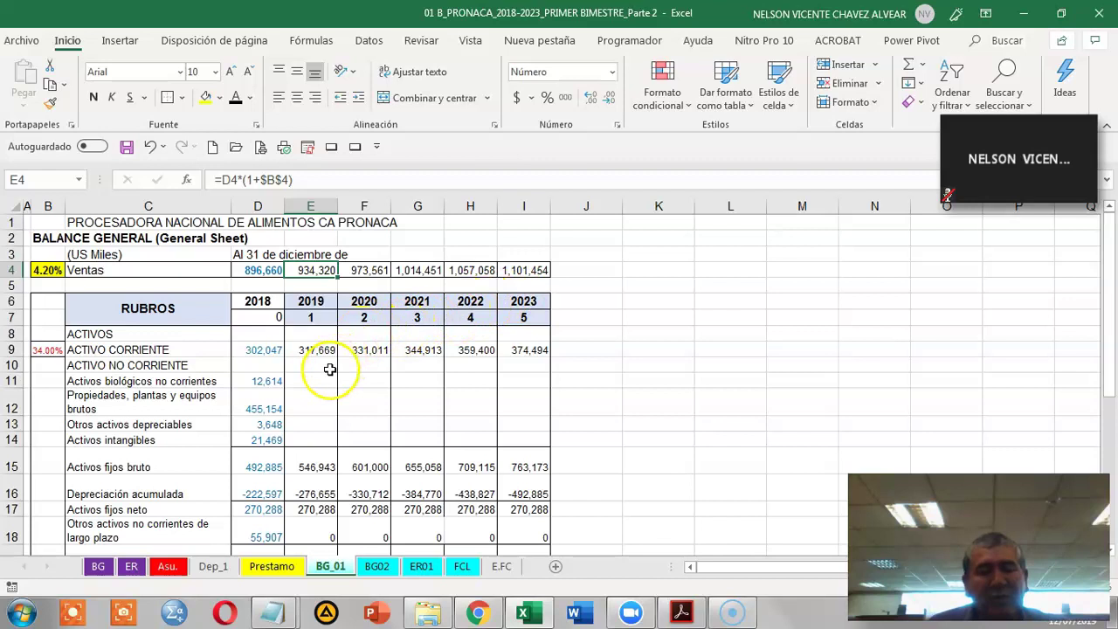
click(50, 352)
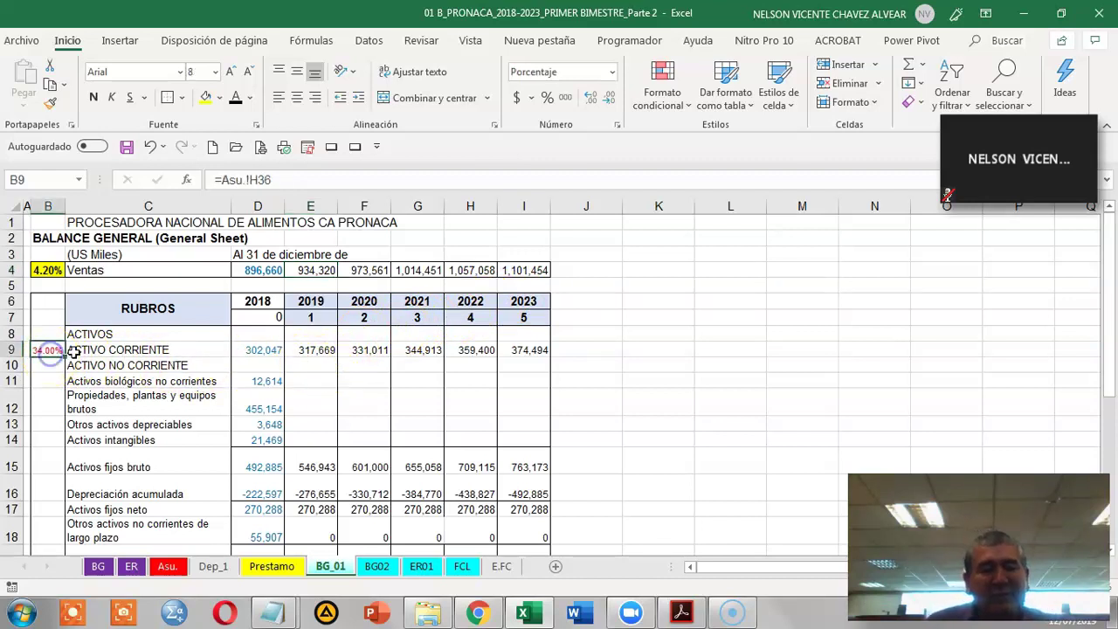
click(323, 354)
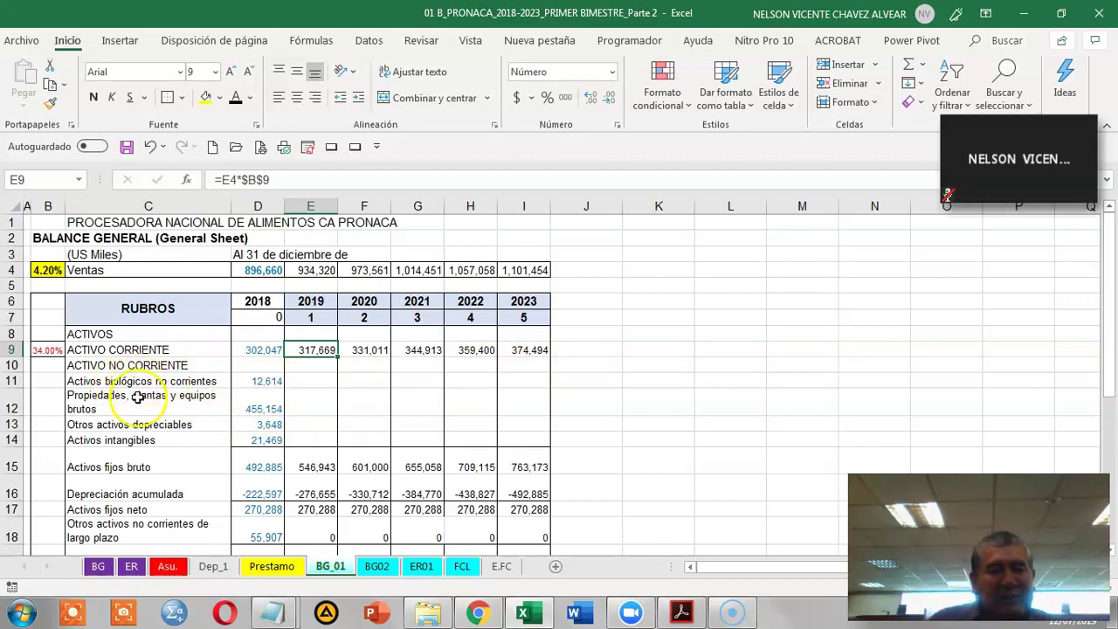
Trace the 2019 Activos fijos bruto formula in E15 of BG_01 to the gross fixed assets and yearly increment on Dep_1
scroll(219, 522, down, 1)
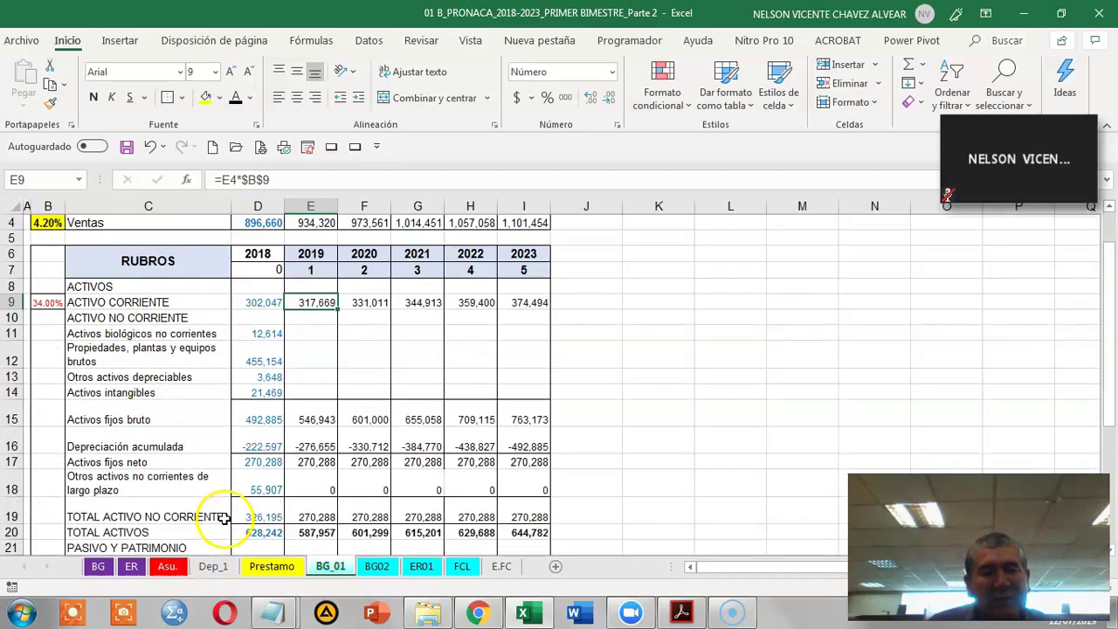
click(213, 566)
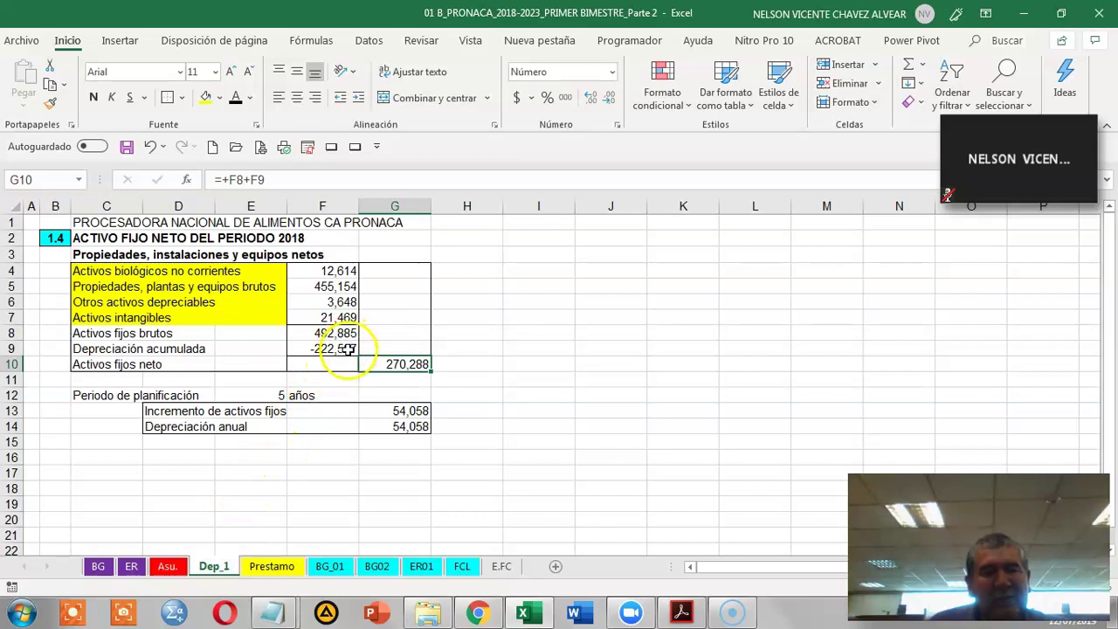
click(330, 566)
click(323, 421)
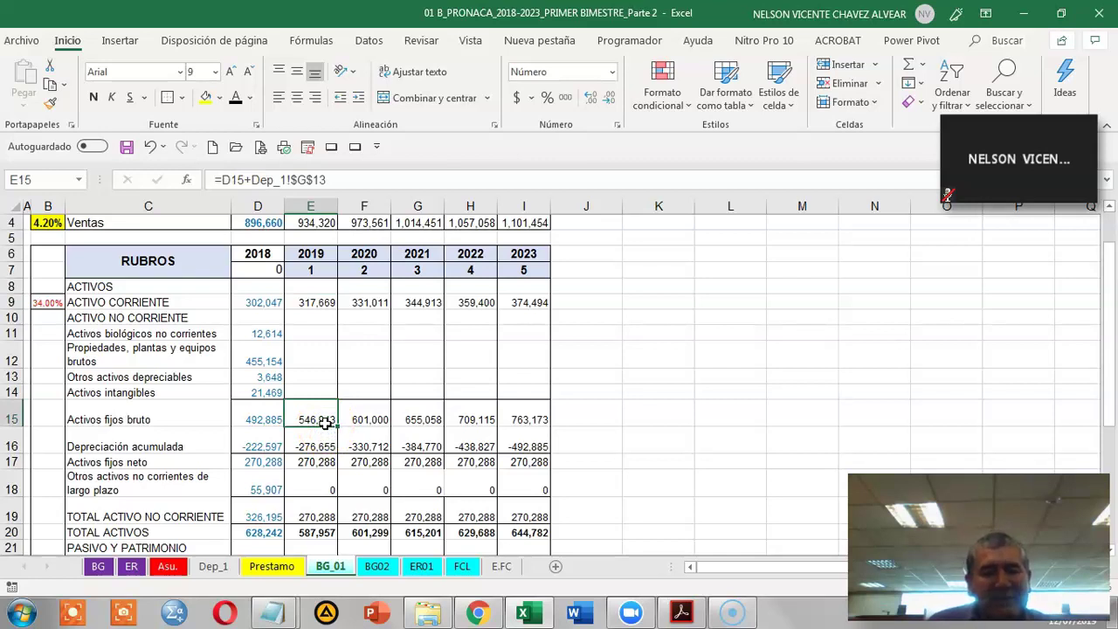
click(214, 566)
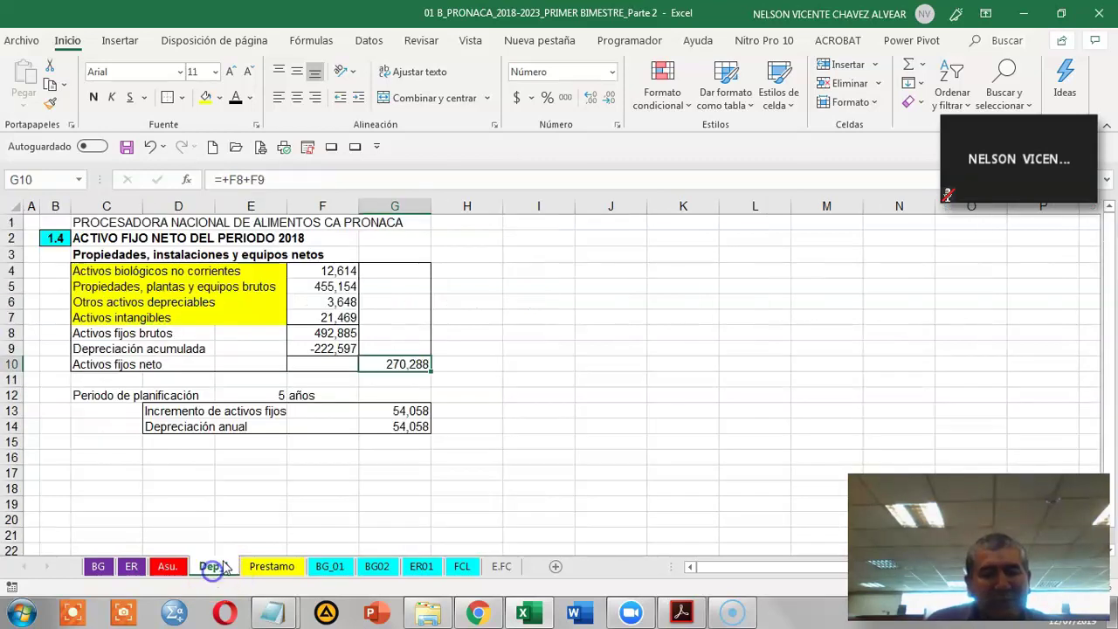
click(337, 335)
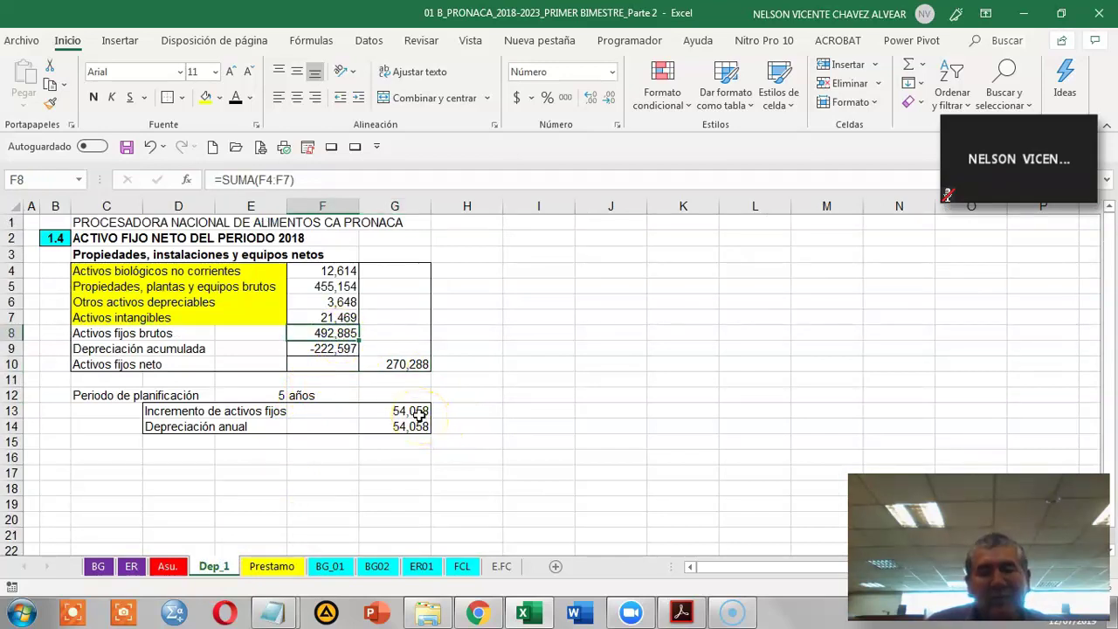
Compare the 2019-2023 Activos fijos bruto row of BG_01 with Incremento de activos fijos on Dep_1
click(329, 566)
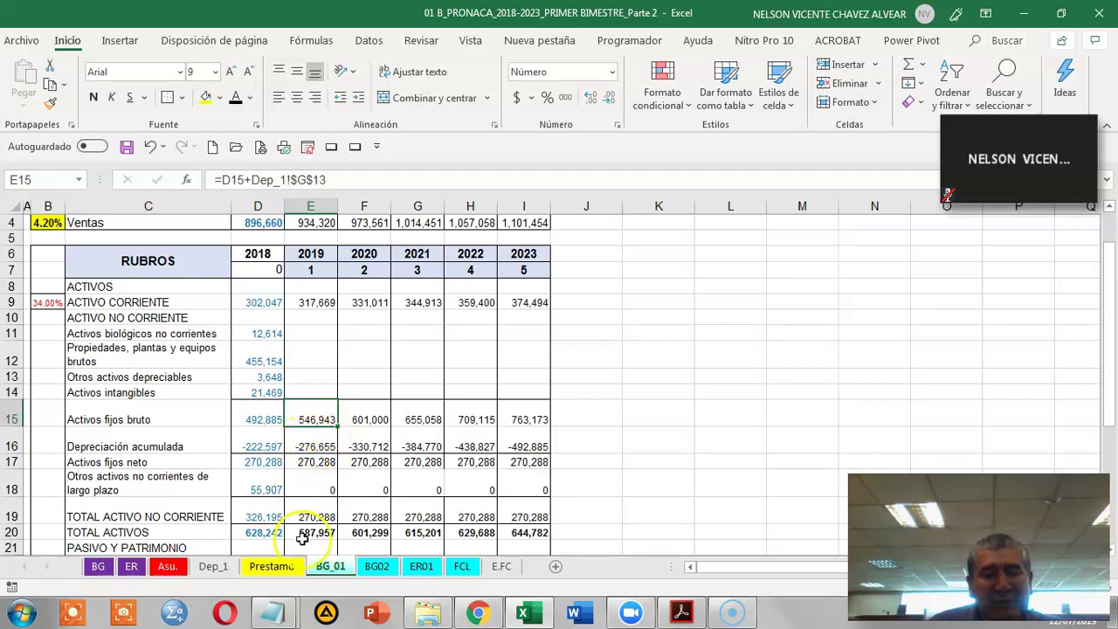
click(214, 567)
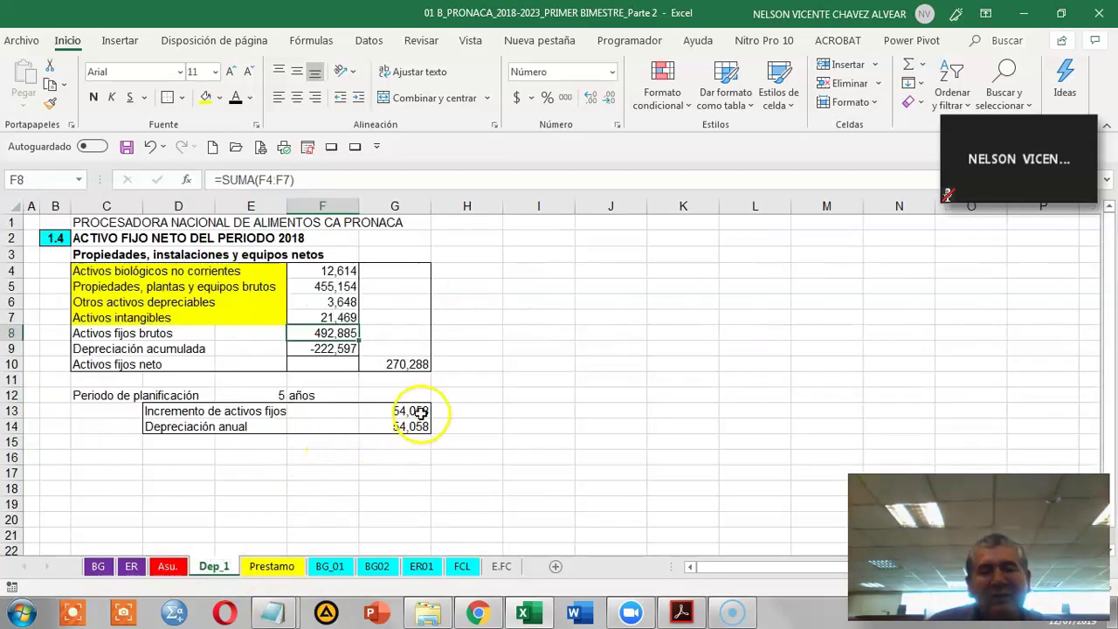
click(328, 567)
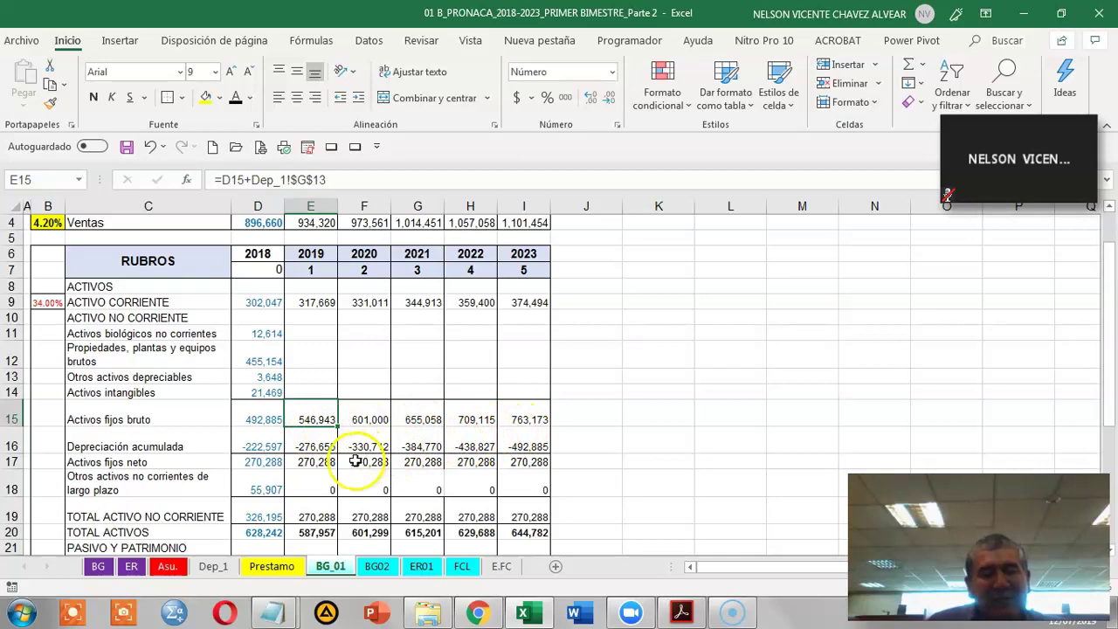
Trace the Depreciación acumulada formulas for 2018 (D16) and 2019 (E16) in BG_01, checking Depreciación anual on Dep_1
click(259, 447)
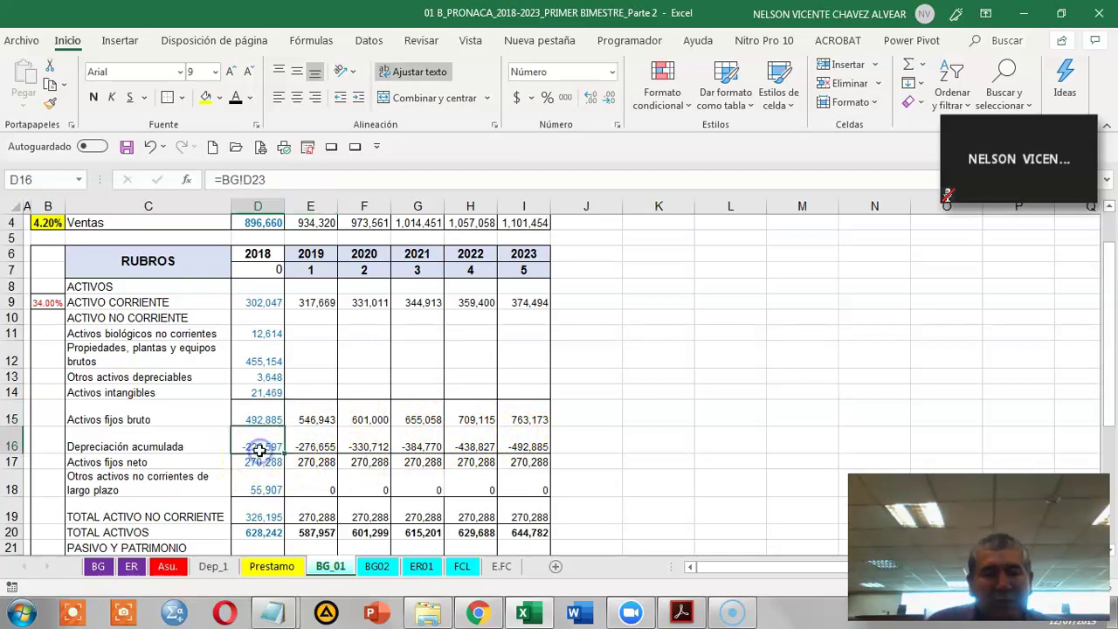
click(214, 566)
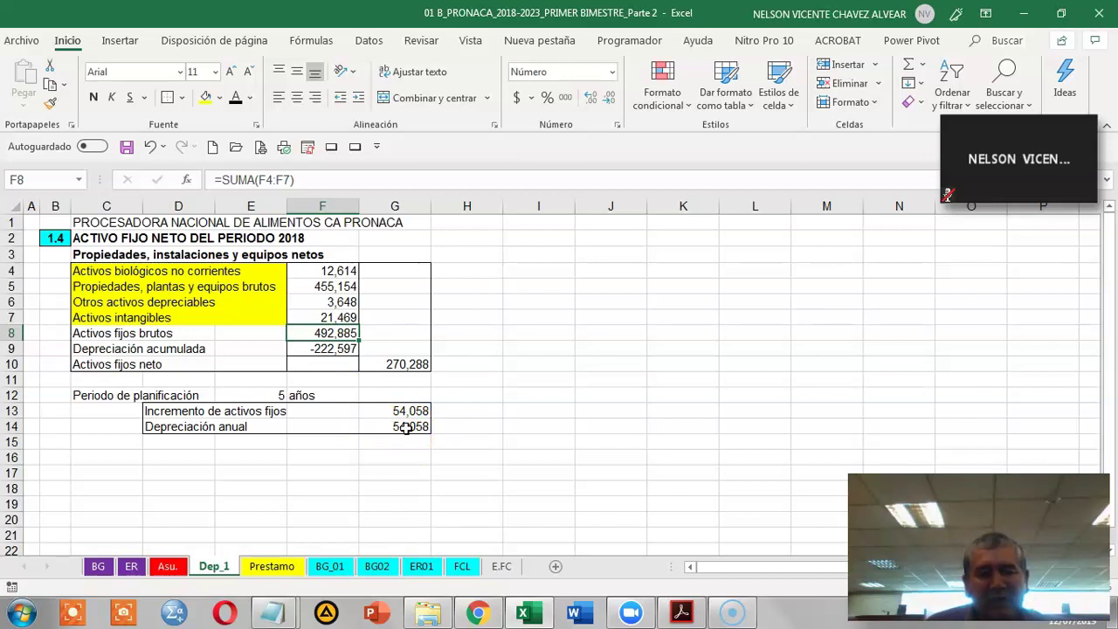
click(330, 566)
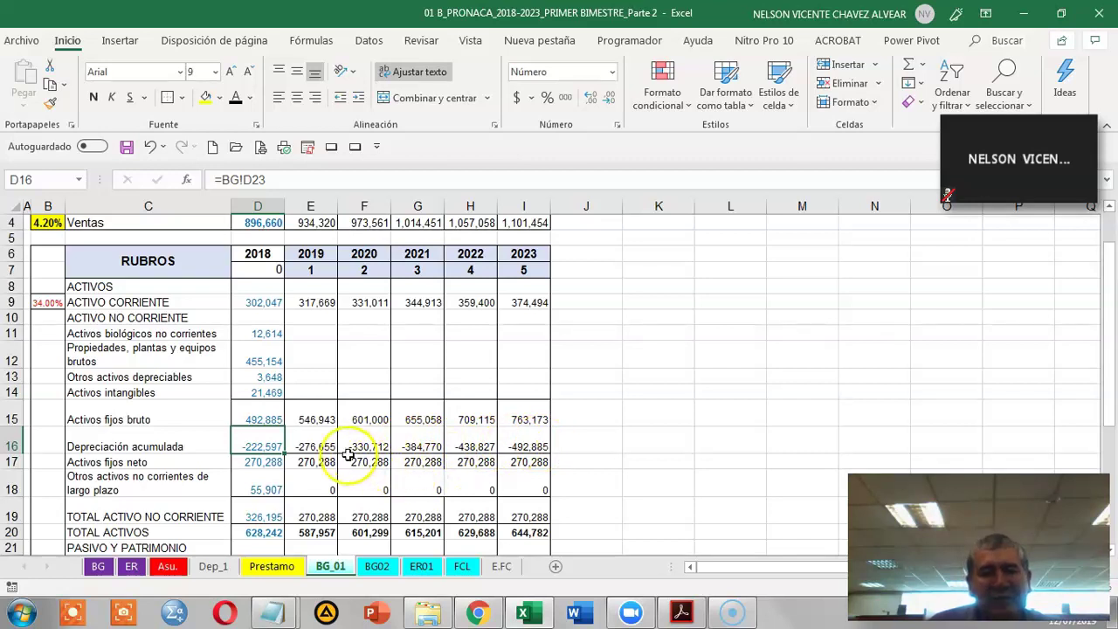
click(320, 447)
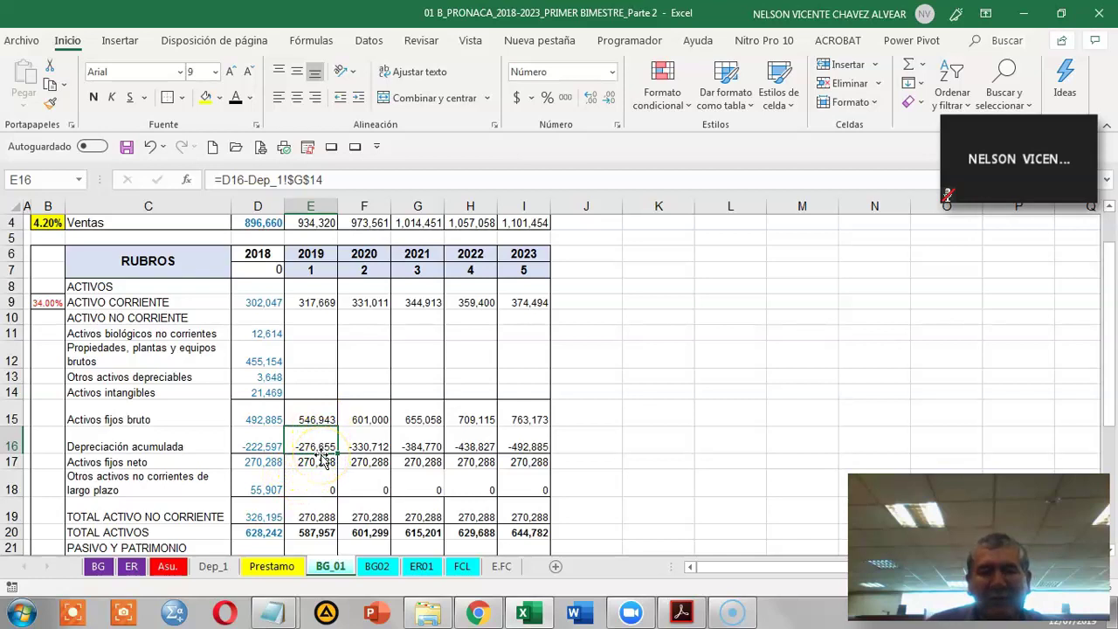
Inspect the 2019 Pasivo corriente formula in E22 of BG_01 against Total activos and the percentage in B22, reviewing sales and asset rows
scroll(323, 459, down, 2)
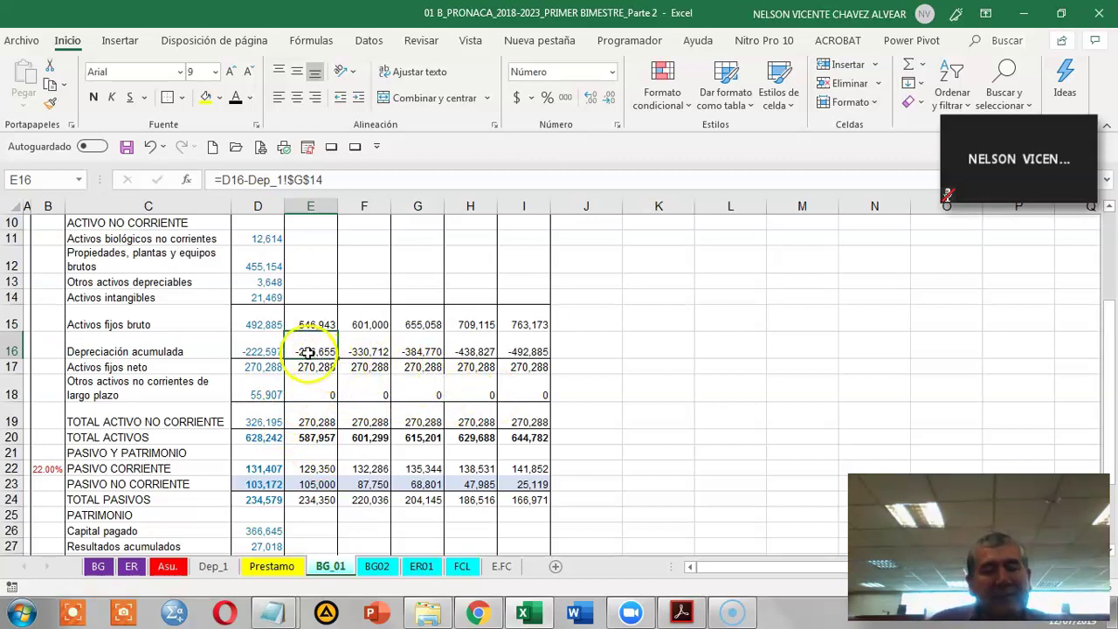
scroll(307, 352, up, 1)
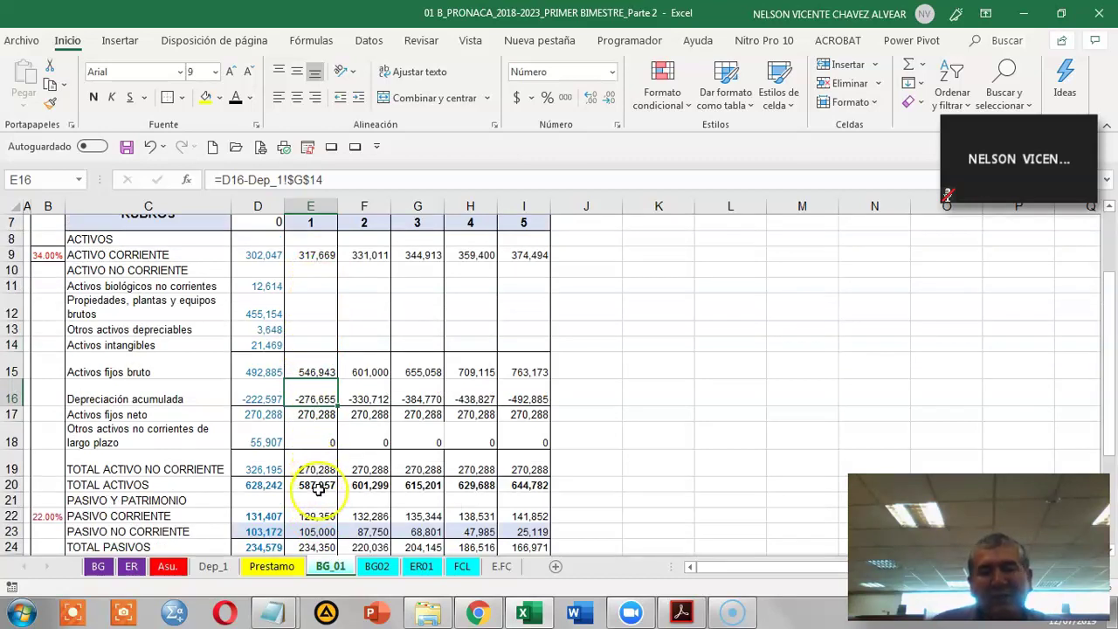
scroll(318, 489, down, 2)
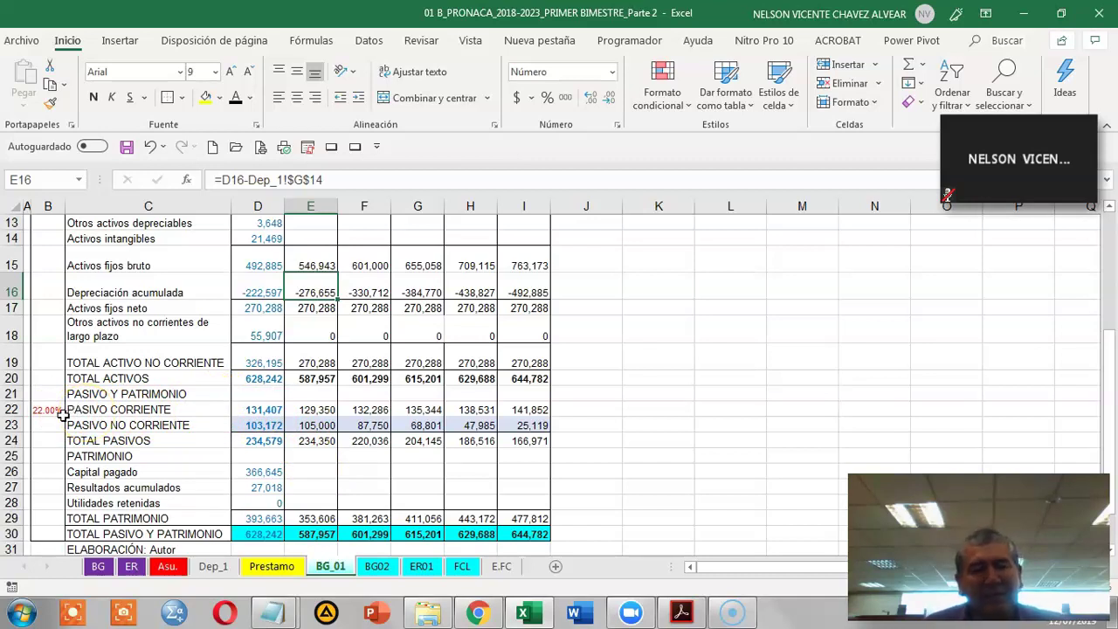
scroll(50, 411, up, 4)
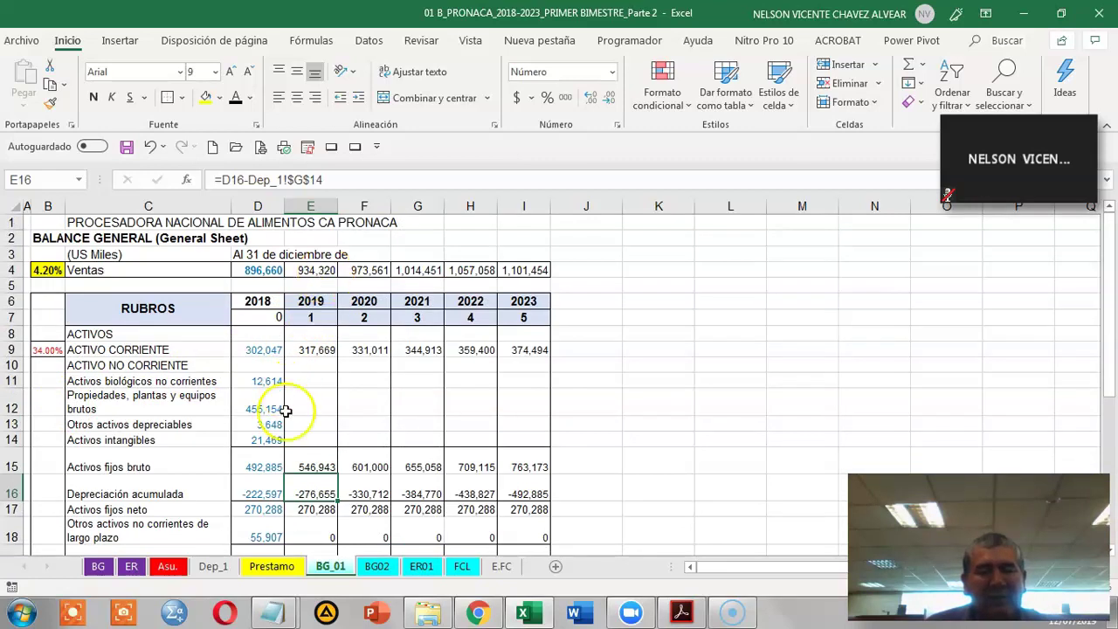
scroll(306, 436, down, 3)
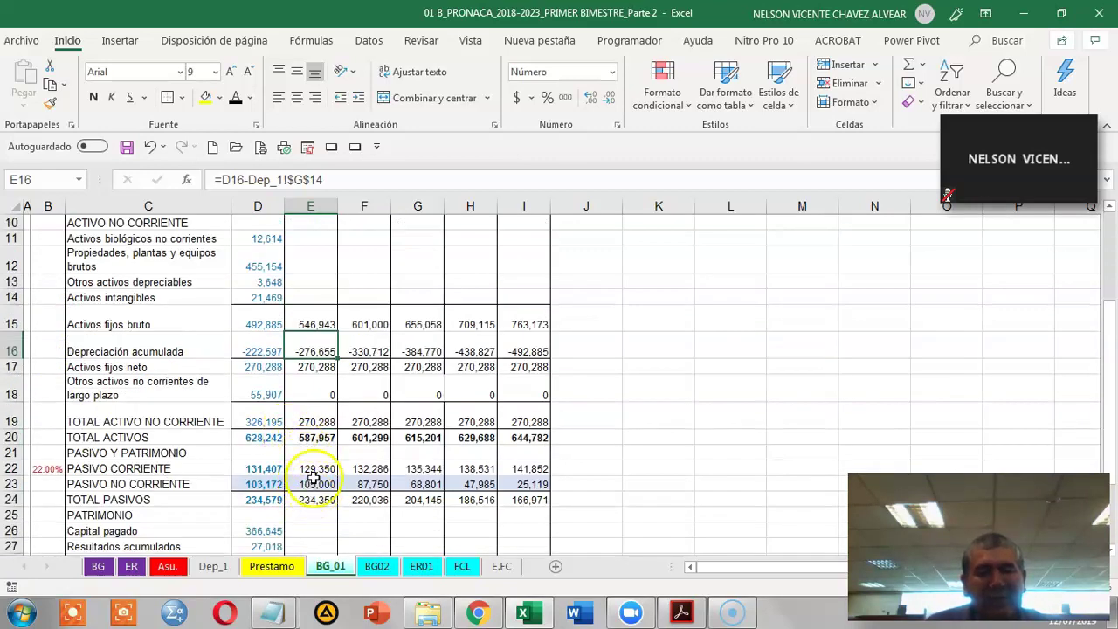
click(316, 469)
scroll(320, 392, up, 3)
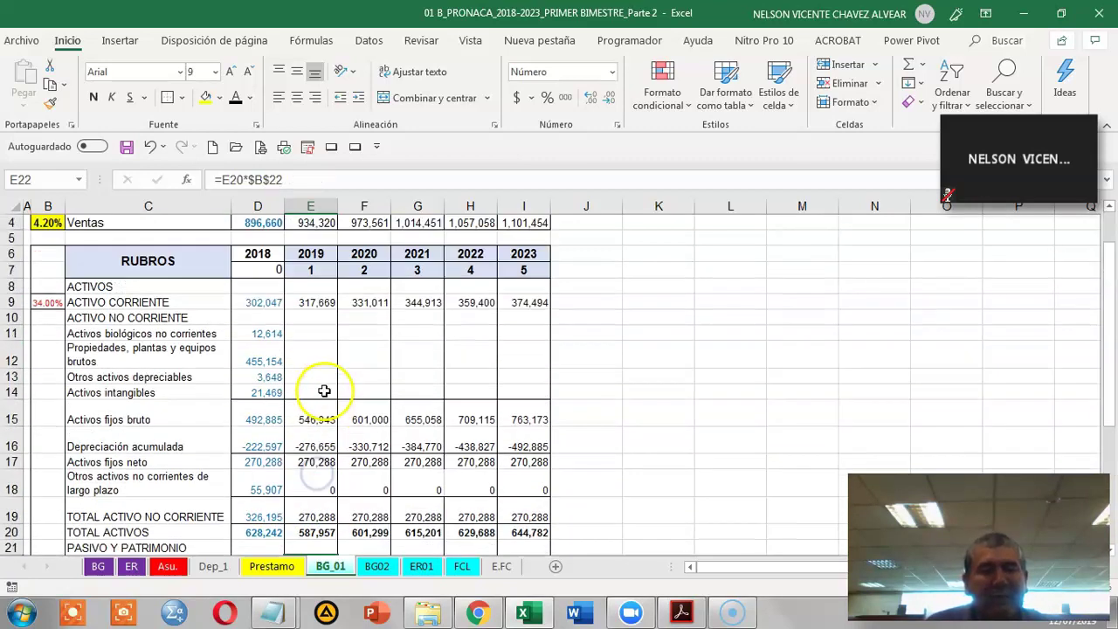
scroll(53, 489, down, 4)
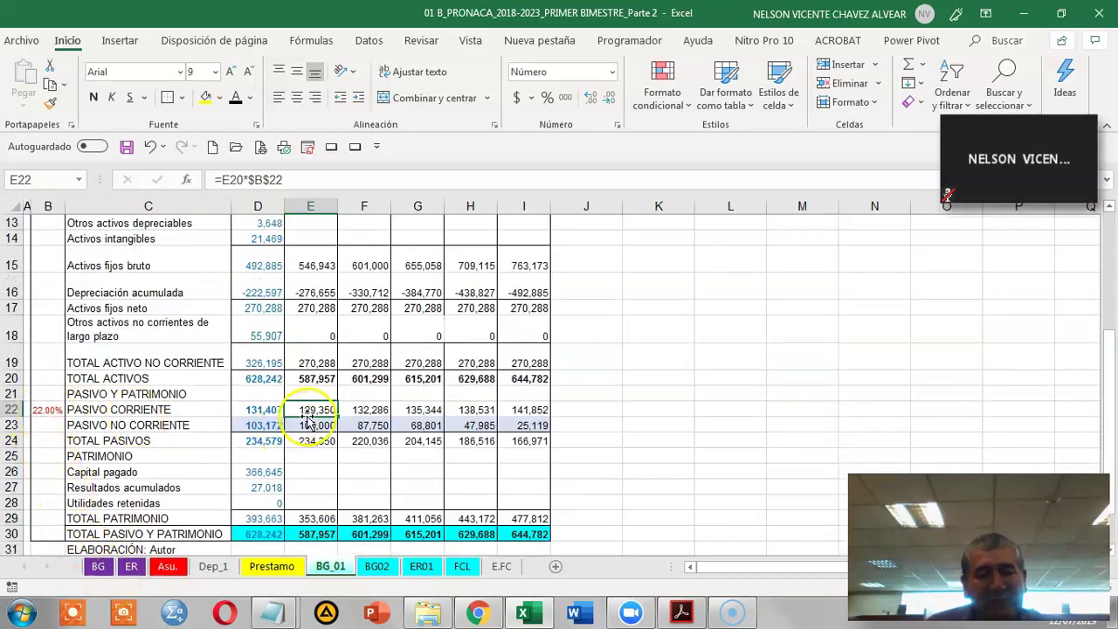
scroll(315, 398, up, 4)
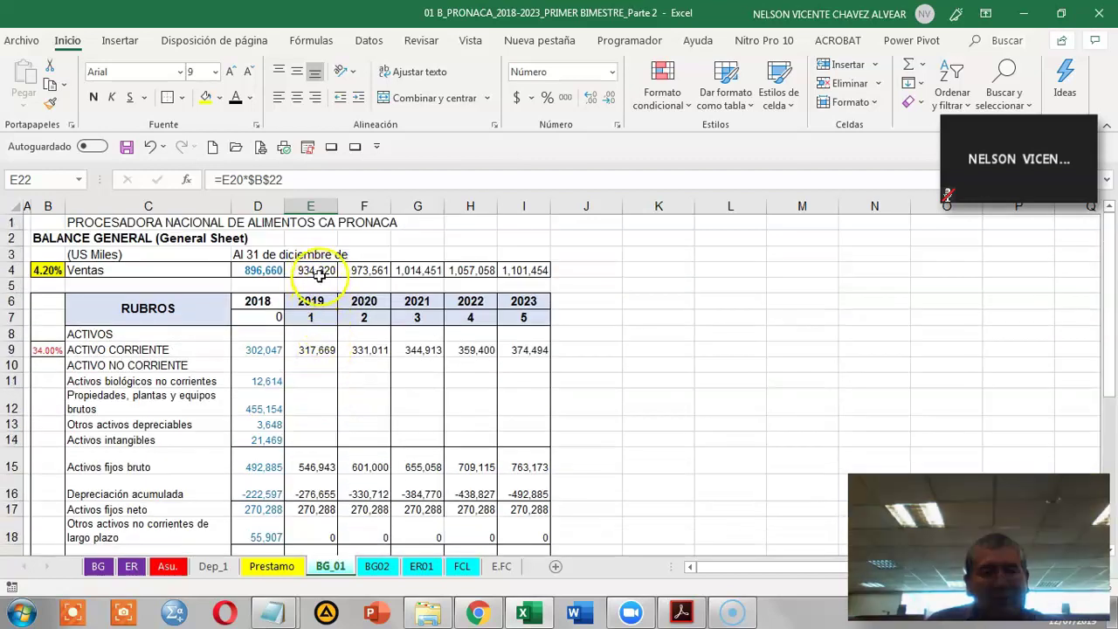
scroll(310, 375, down, 4)
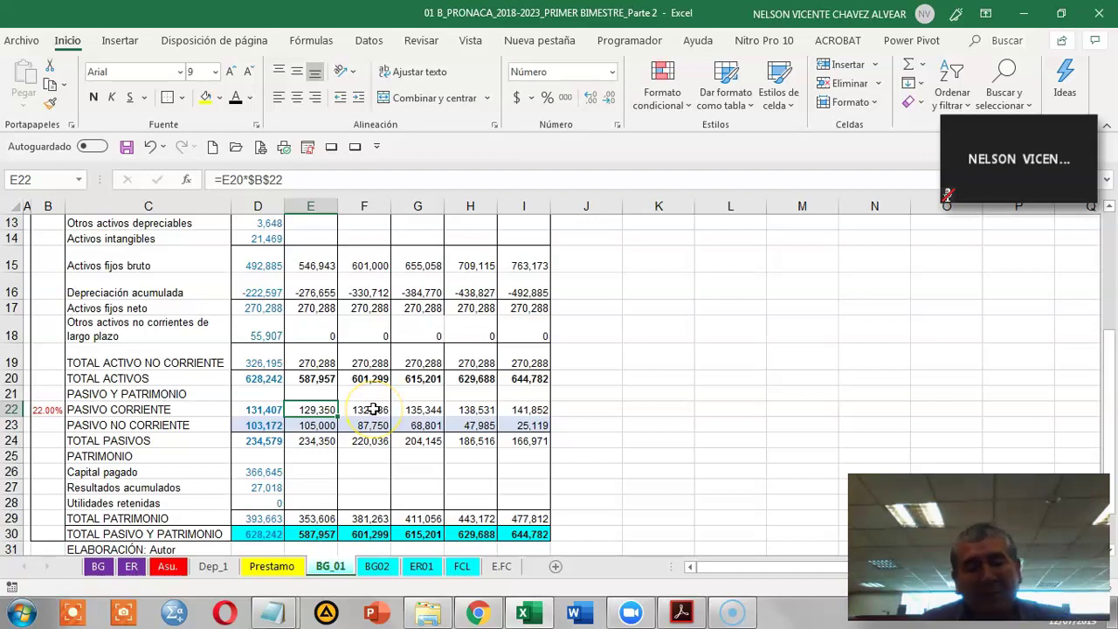
Trace the 2019 Pasivo no corriente reference in E23 of BG_01 to the Saldo column G11:G16 on the Prestamo sheet
click(317, 427)
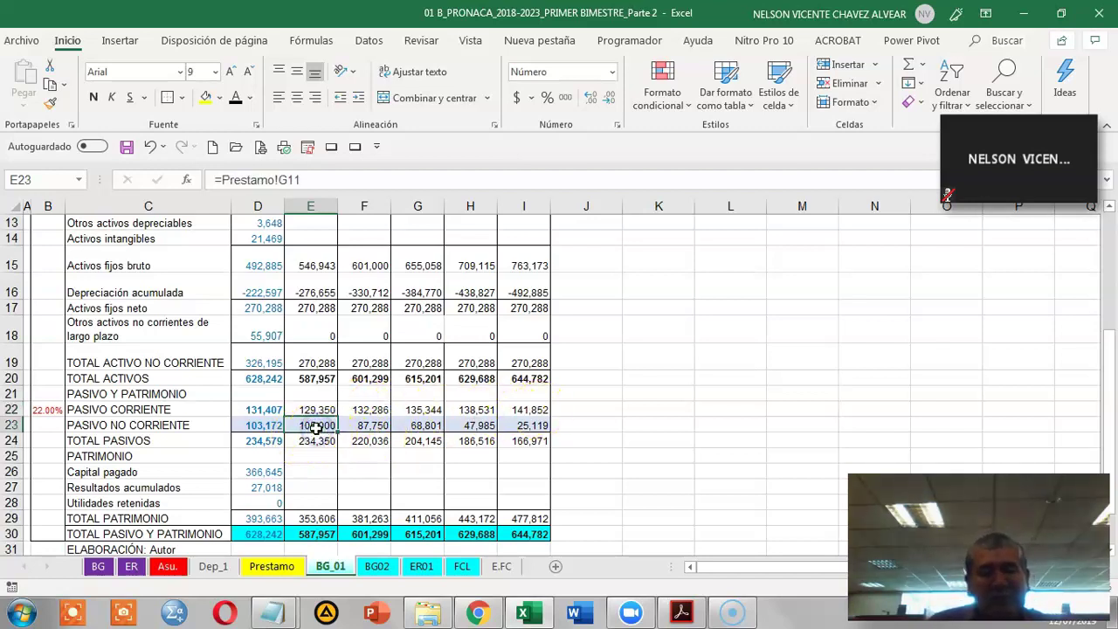
click(275, 572)
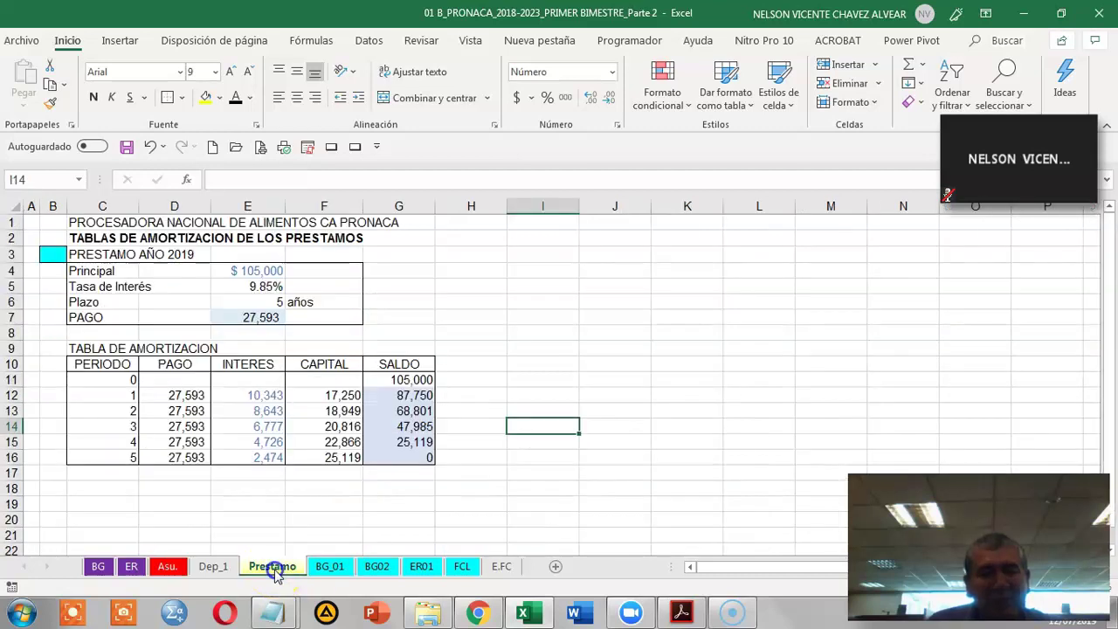
click(413, 382)
drag(414, 389, 414, 455)
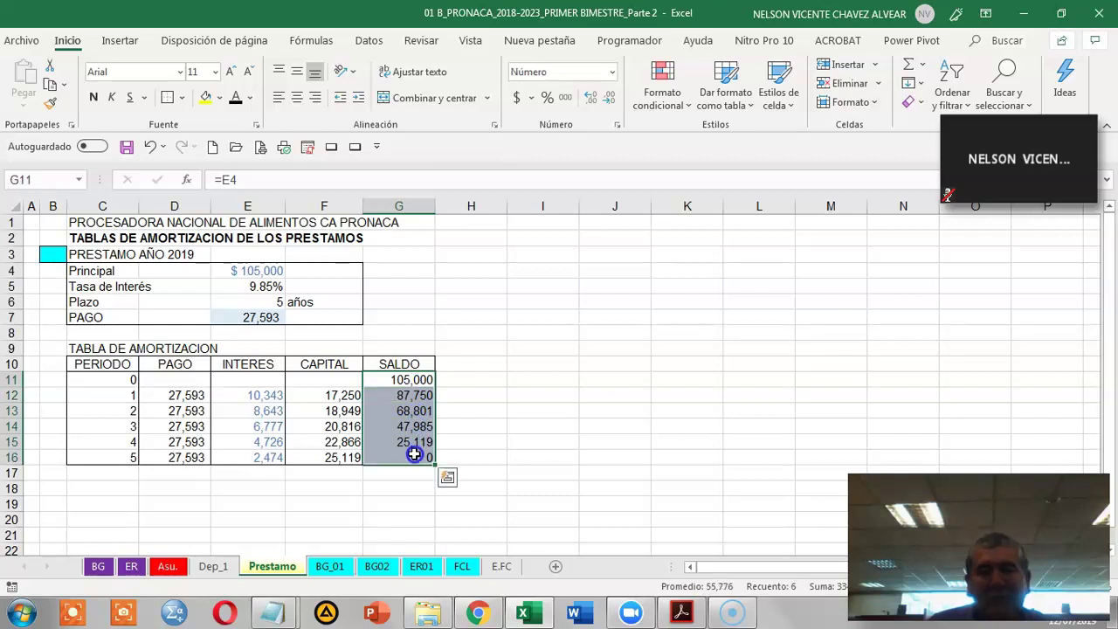
click(331, 566)
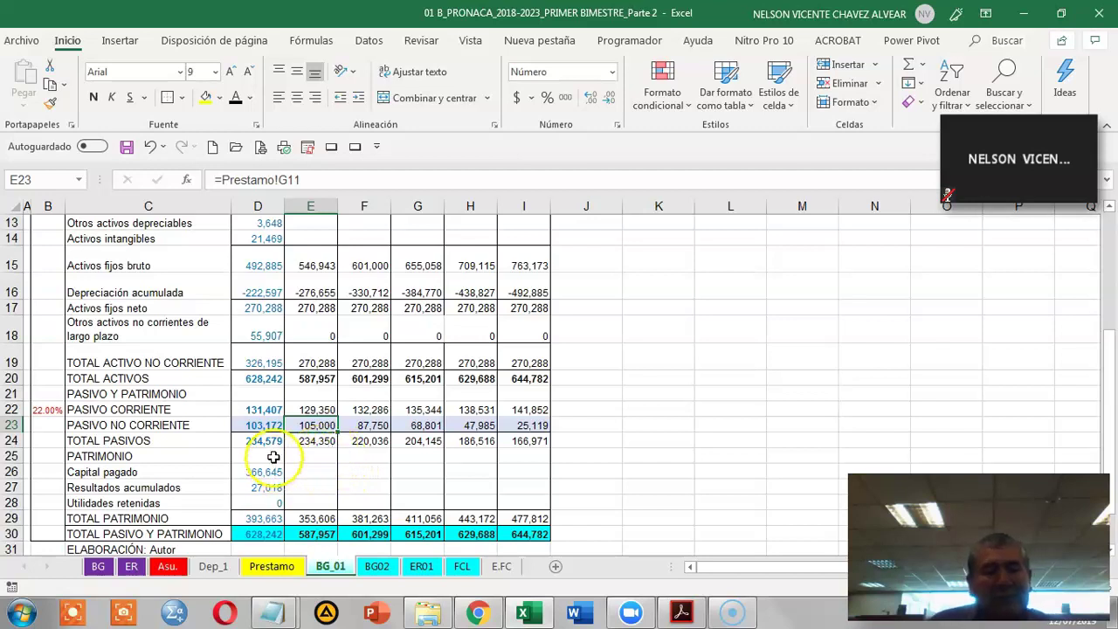
click(272, 566)
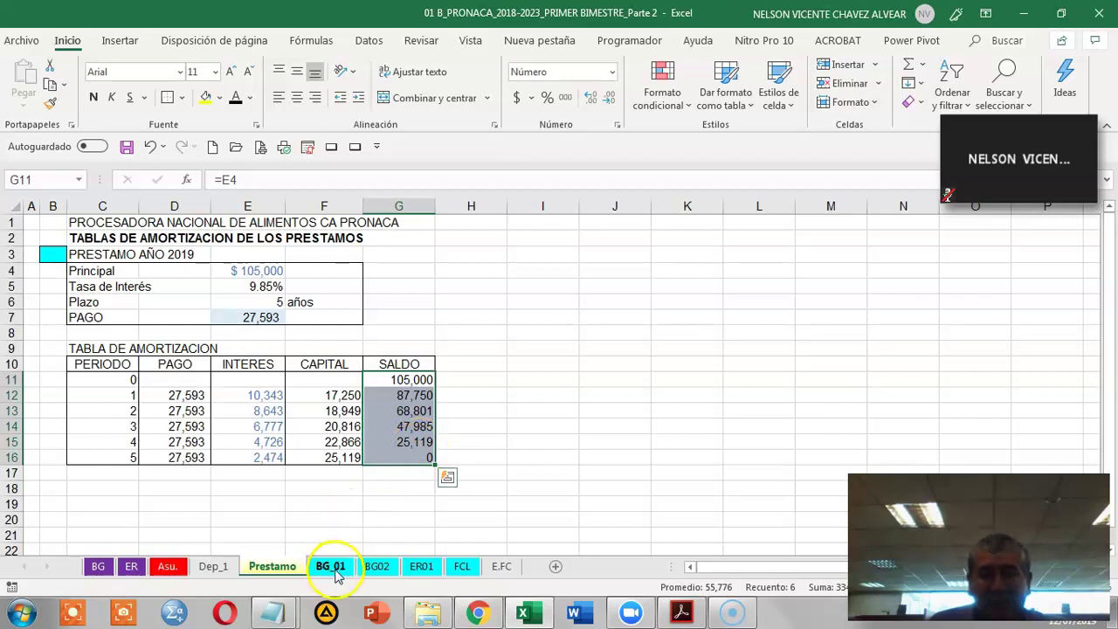
click(332, 569)
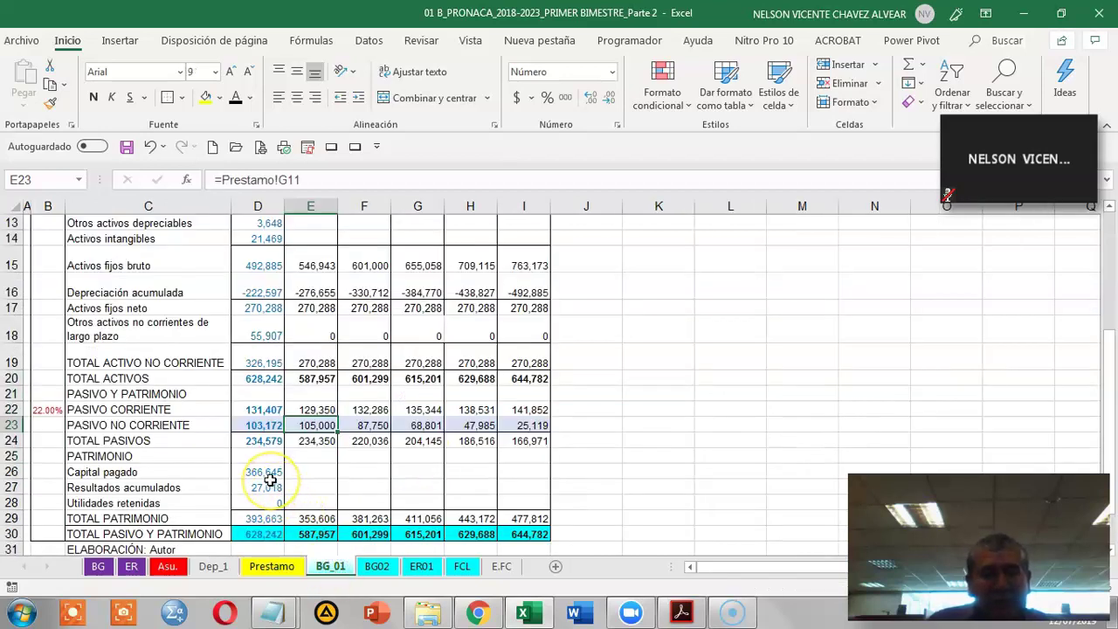
Inspect the 2019 Total patrimonio formula in E29 of BG_01 and view the consolidated balance sheet on BG02
scroll(271, 479, down, 1)
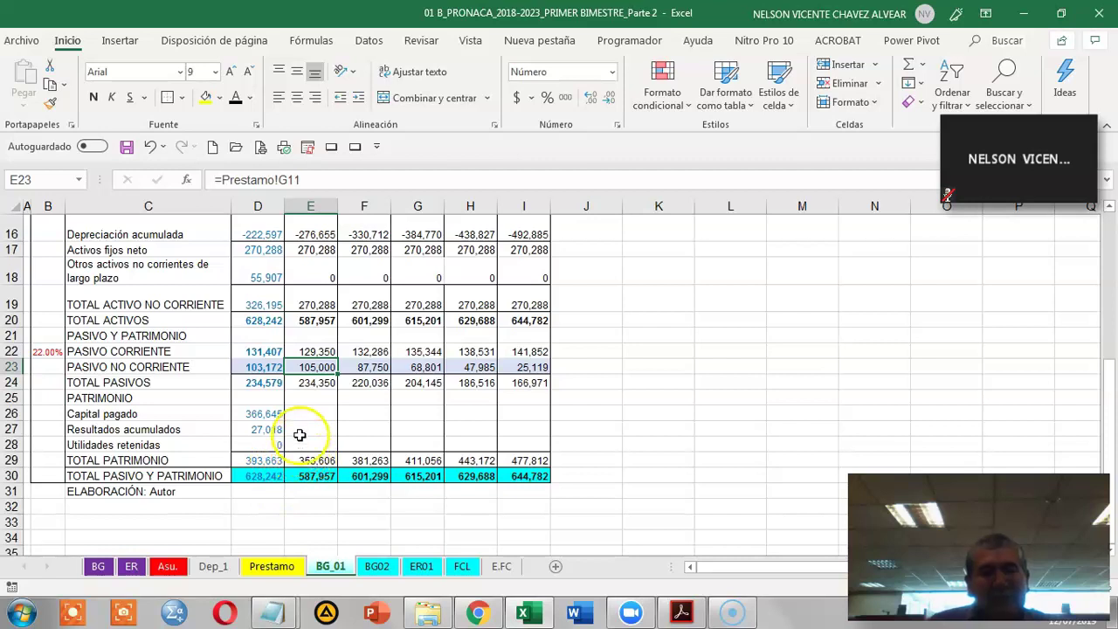
click(316, 460)
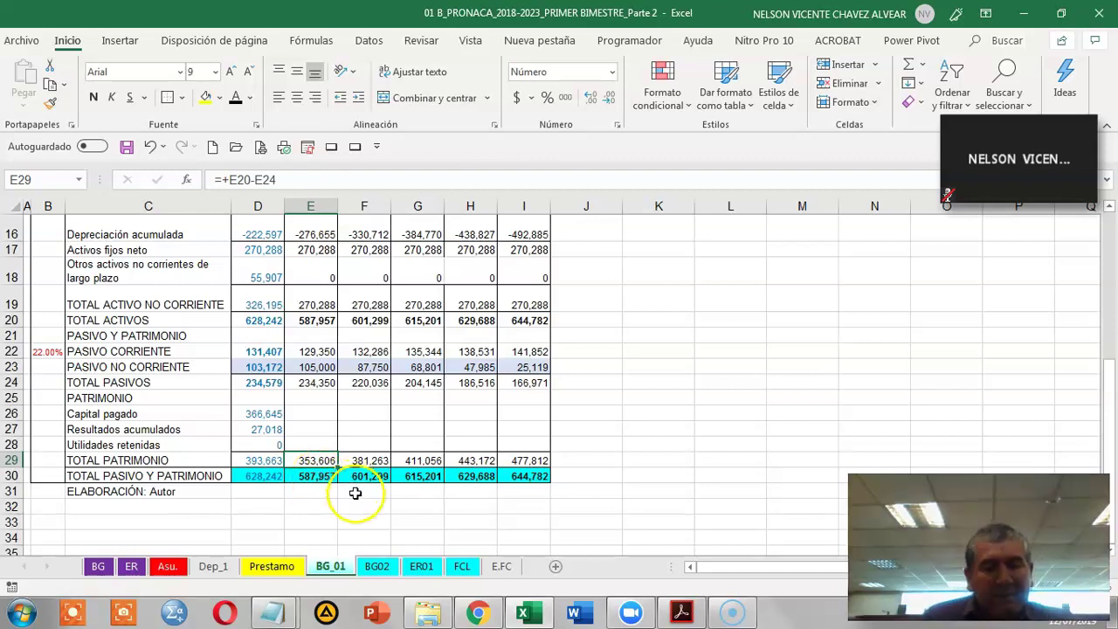
click(376, 566)
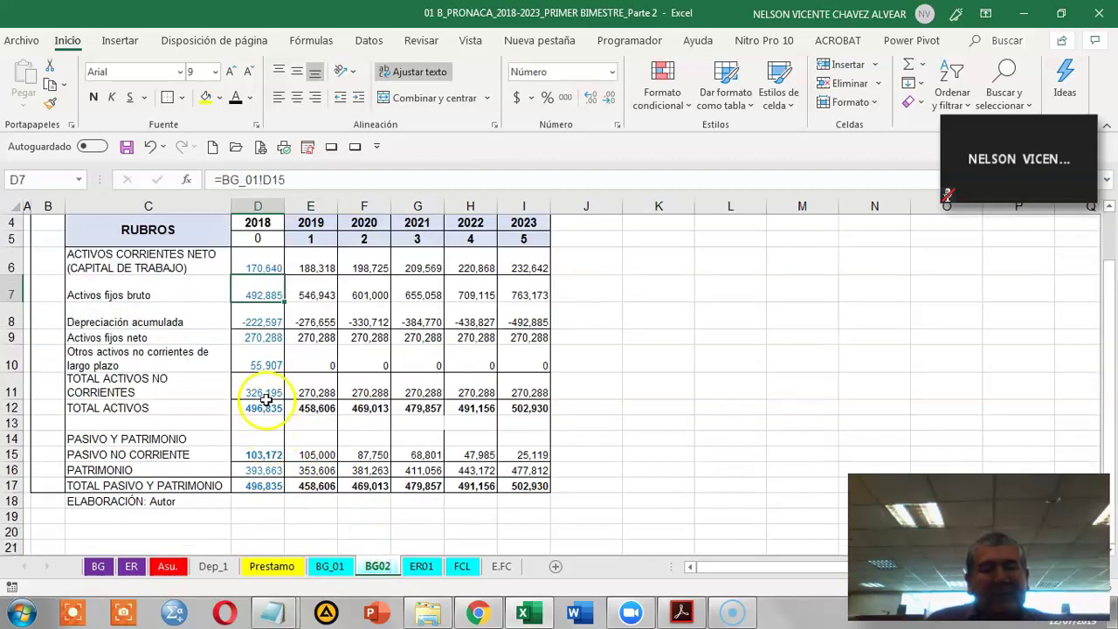
scroll(262, 394, up, 1)
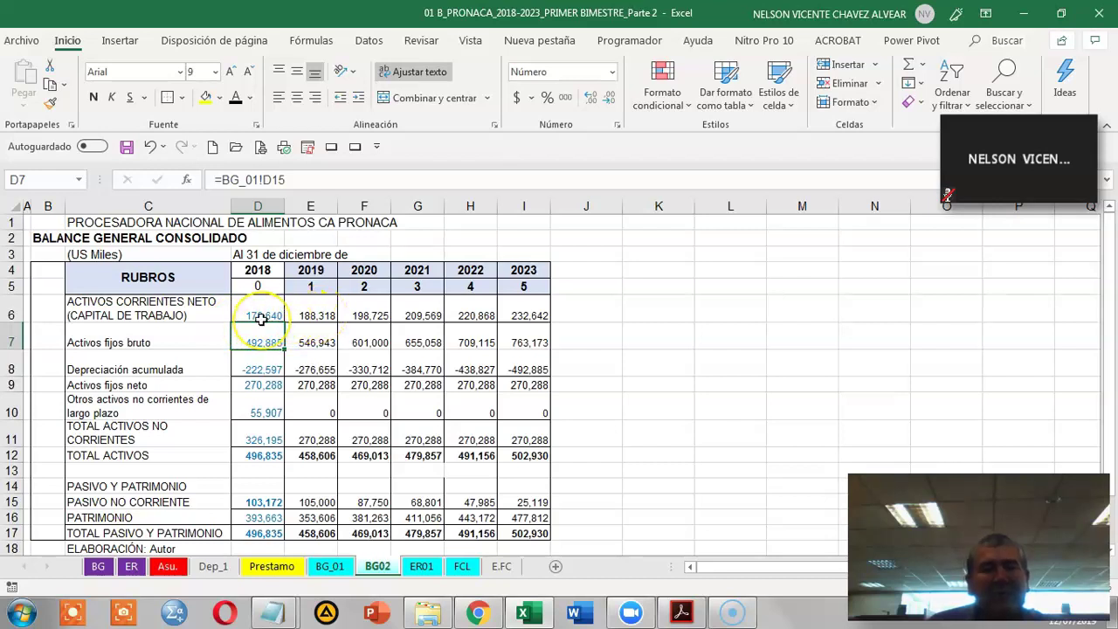
Rebuild the 2018 working capital formula in D6 of BG02 as BG_01 current assets minus current liabilities, =BG_01!D9-BG_01!D22
click(263, 314)
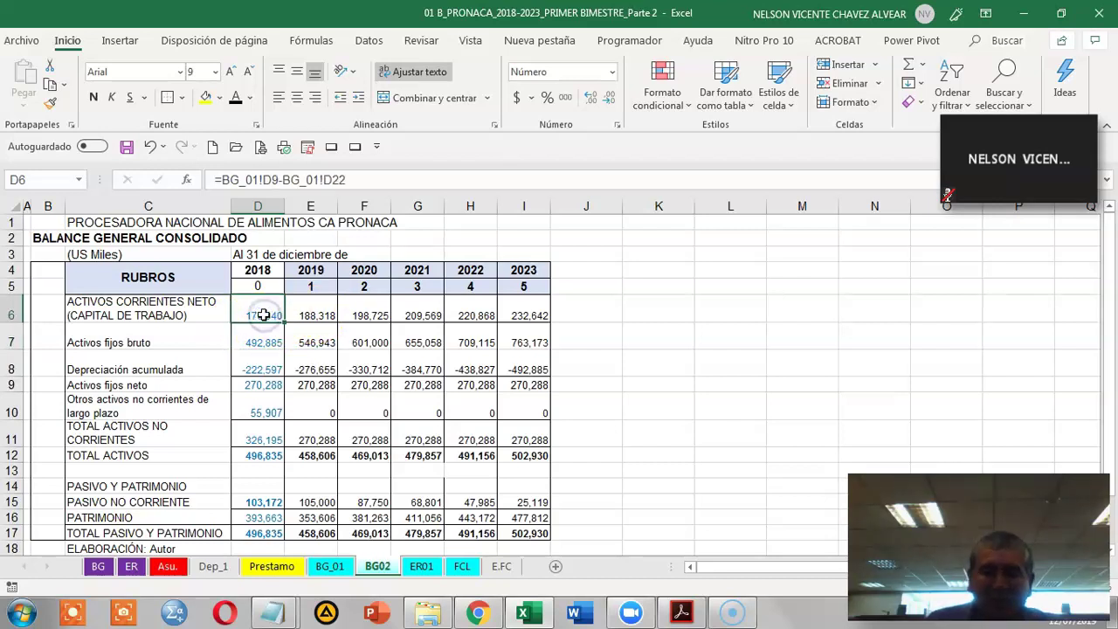
key(Delete)
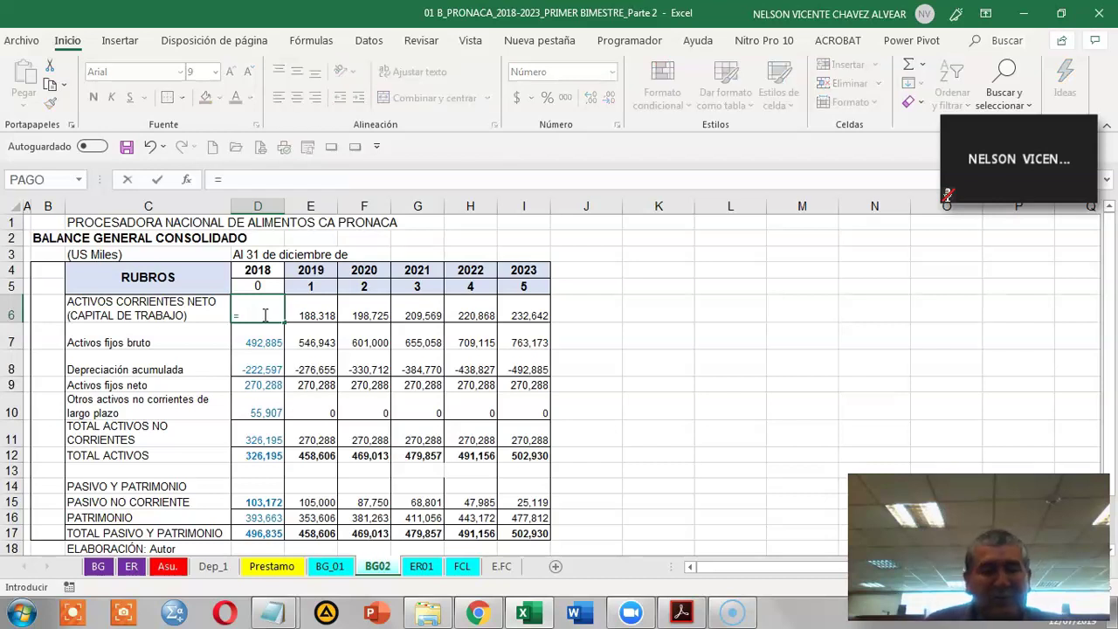
click(329, 566)
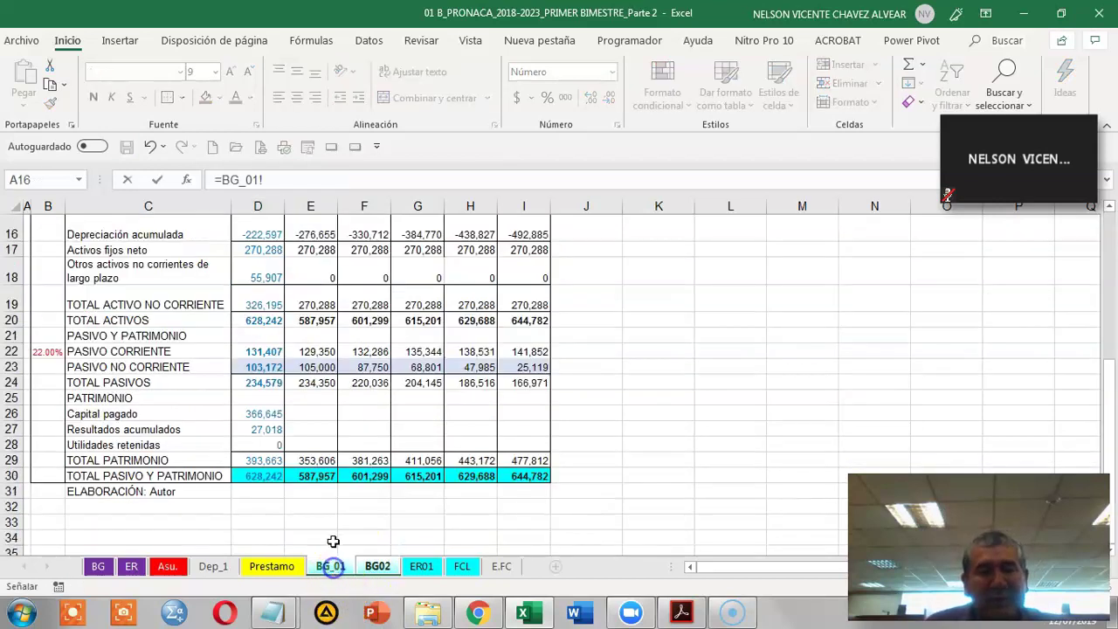
scroll(332, 489, up, 5)
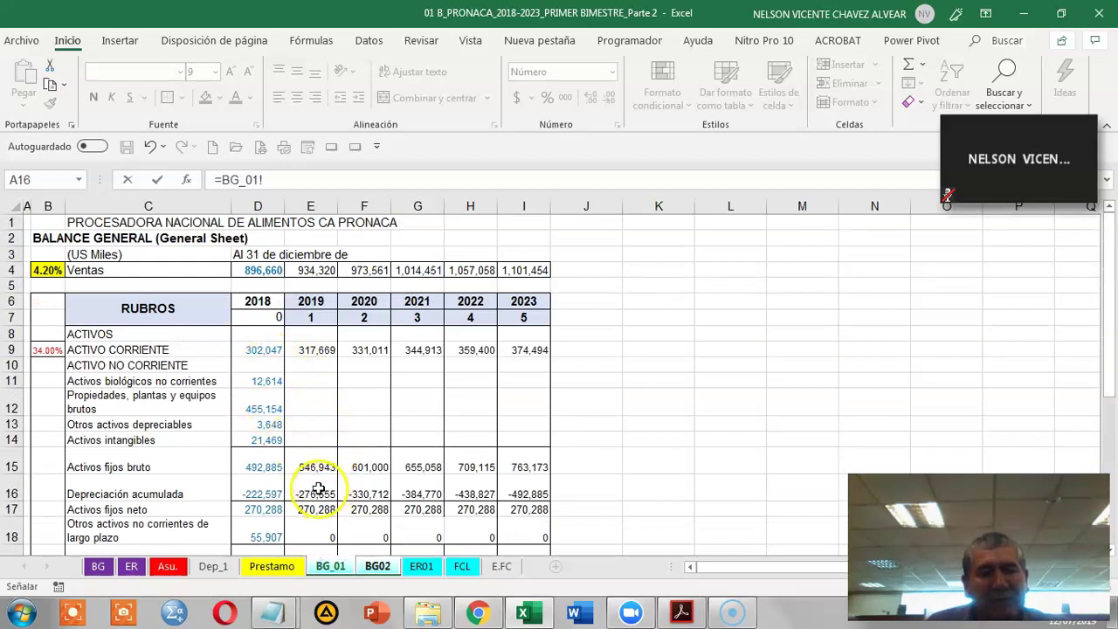
scroll(303, 472, down, 1)
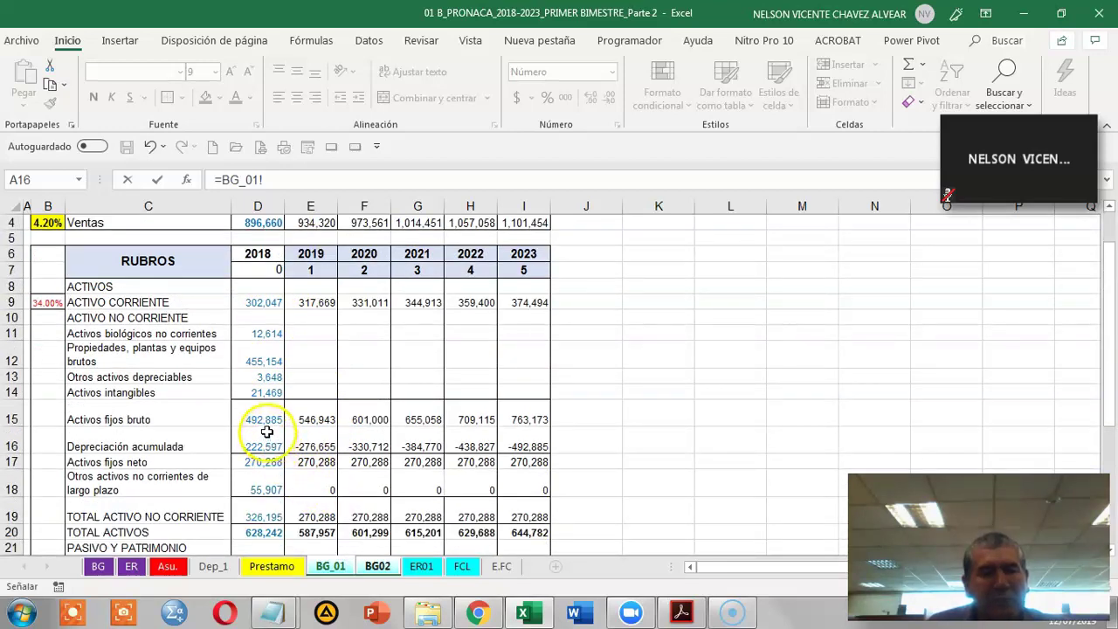
click(259, 302)
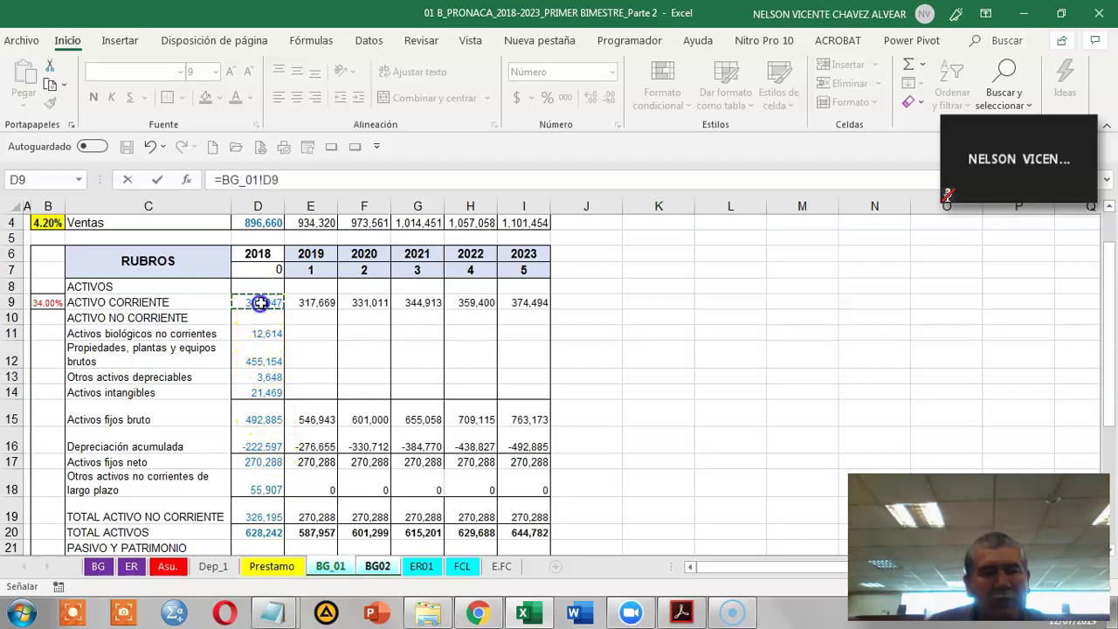
text(-)
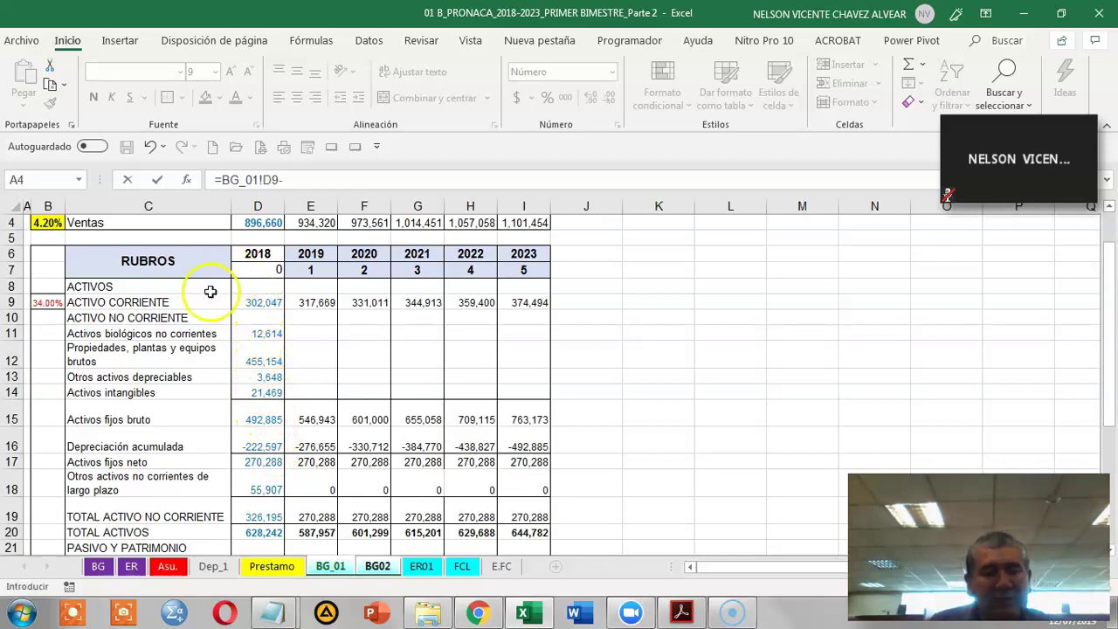
scroll(209, 331, down, 3)
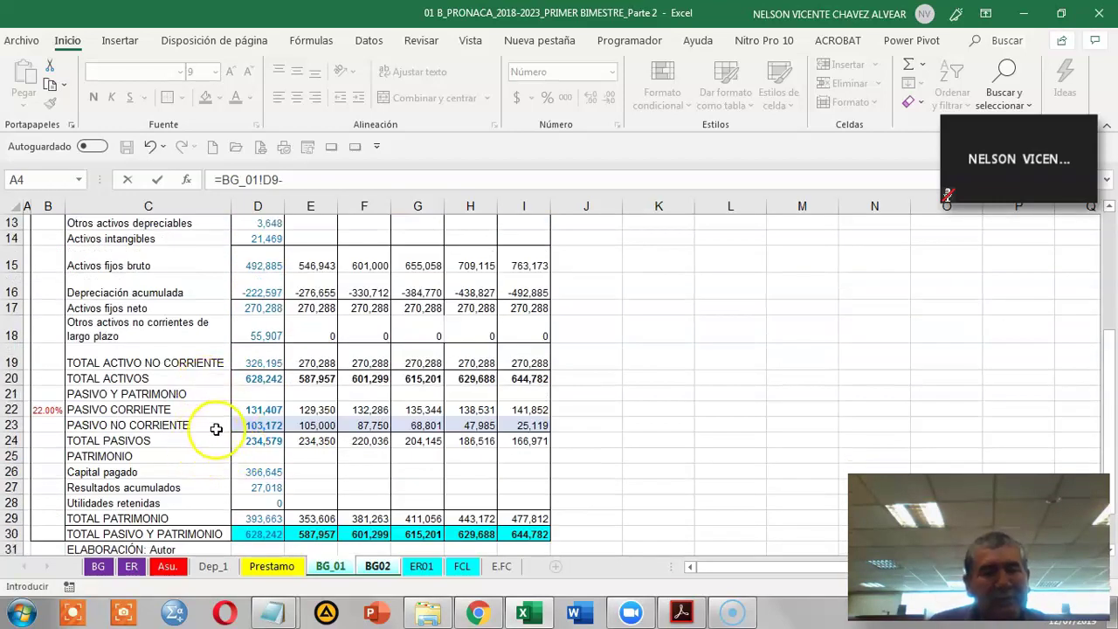
click(258, 408)
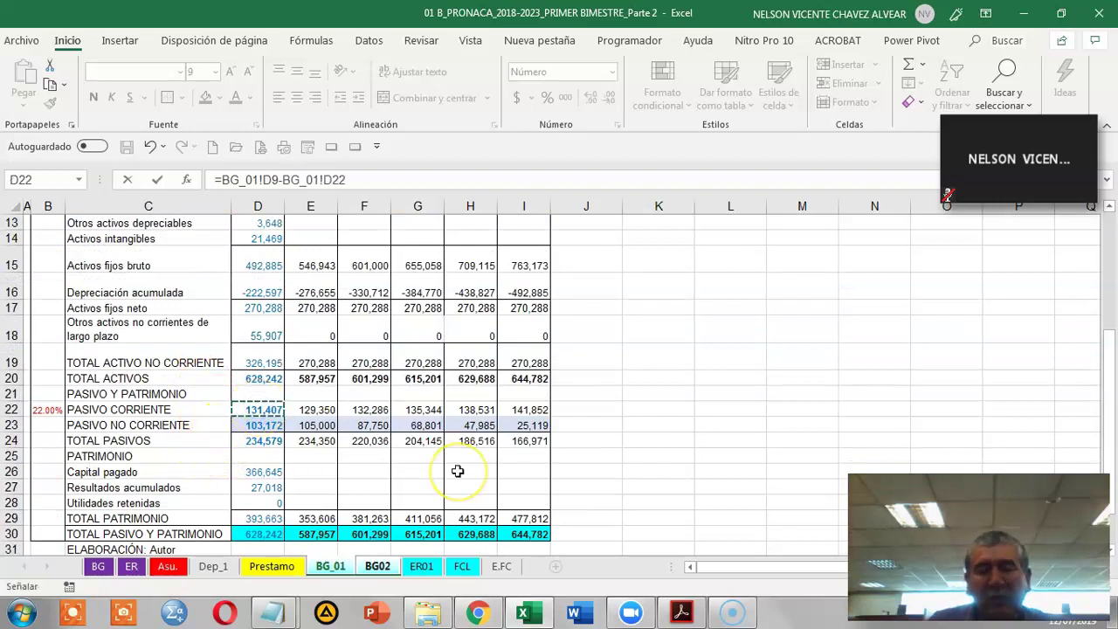
key(Return)
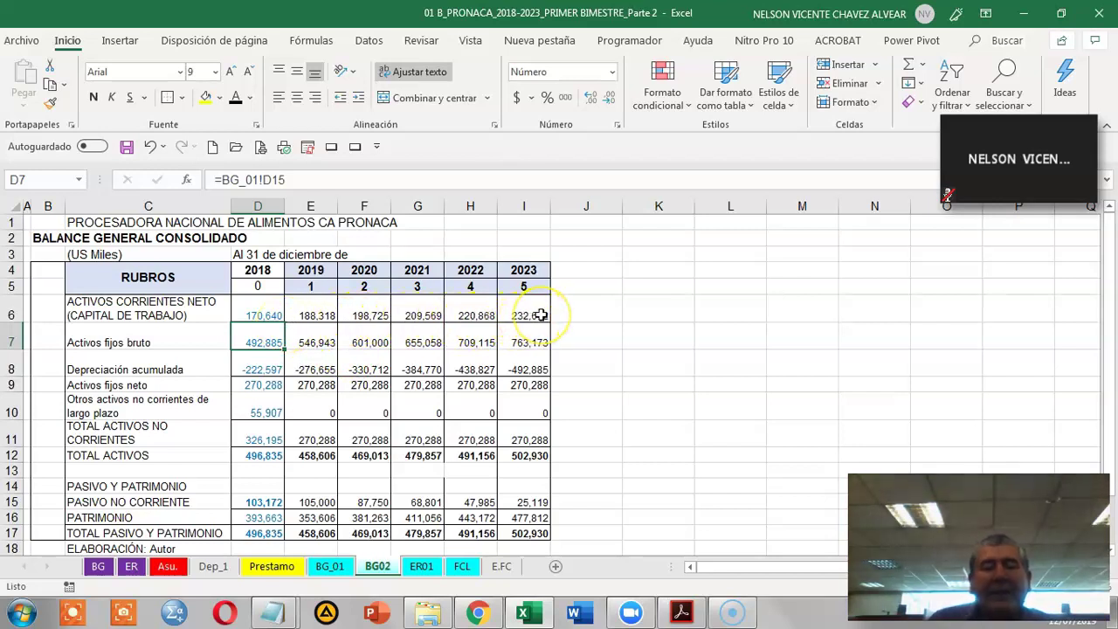
Review the rest of BG02 and compare Ingresos por ventas D7:I7 on ER01 with the Ventas row on BG_01
scroll(538, 321, down, 2)
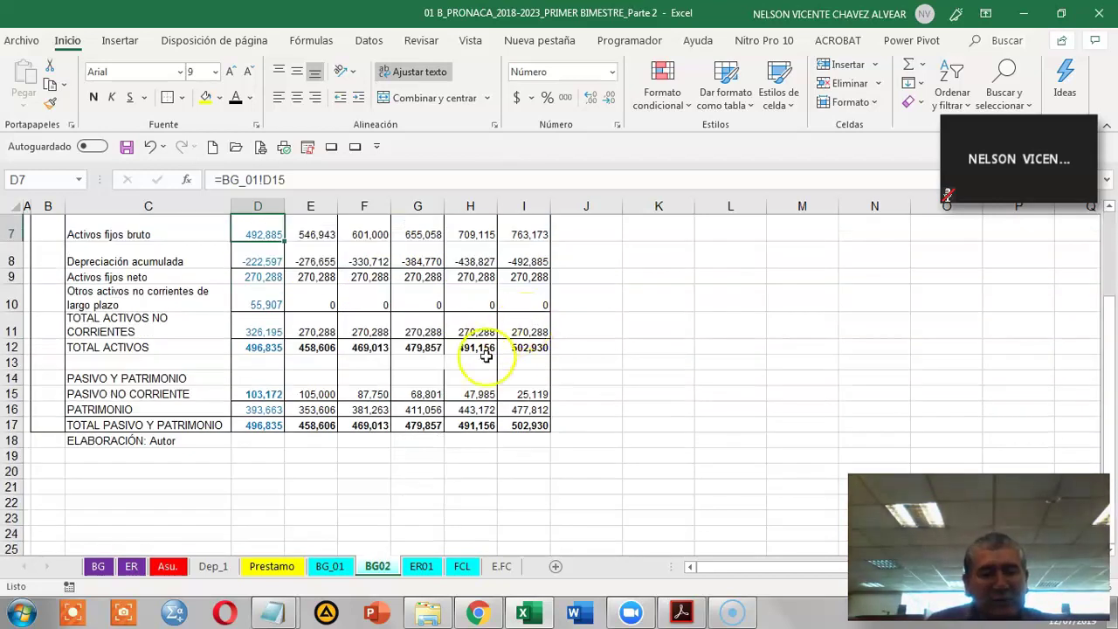
scroll(389, 365, up, 1)
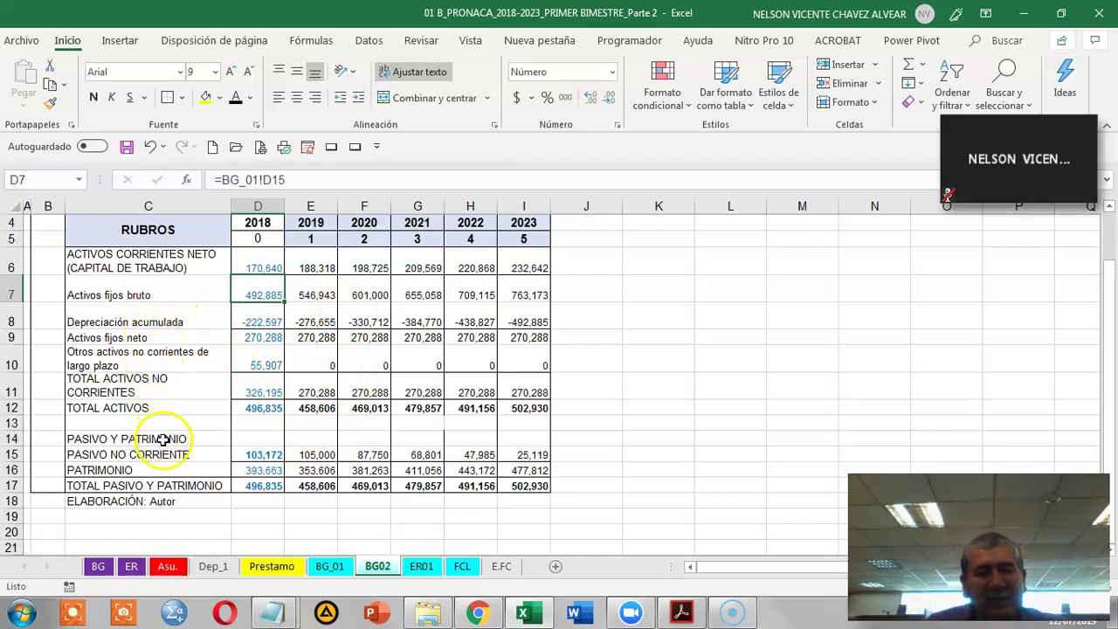
click(422, 566)
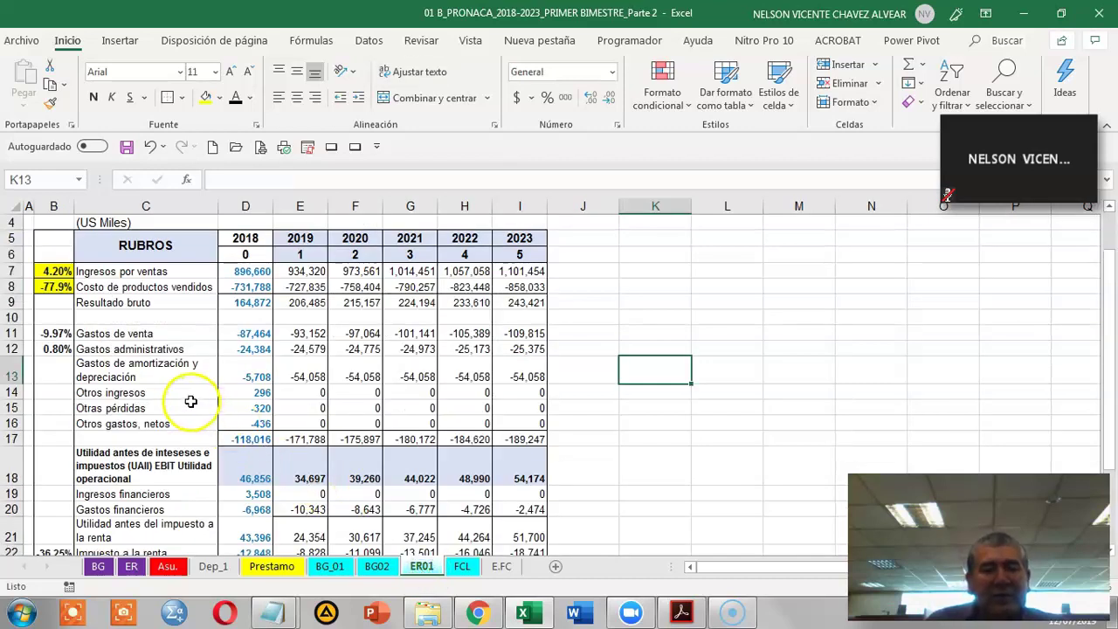
scroll(190, 390, up, 1)
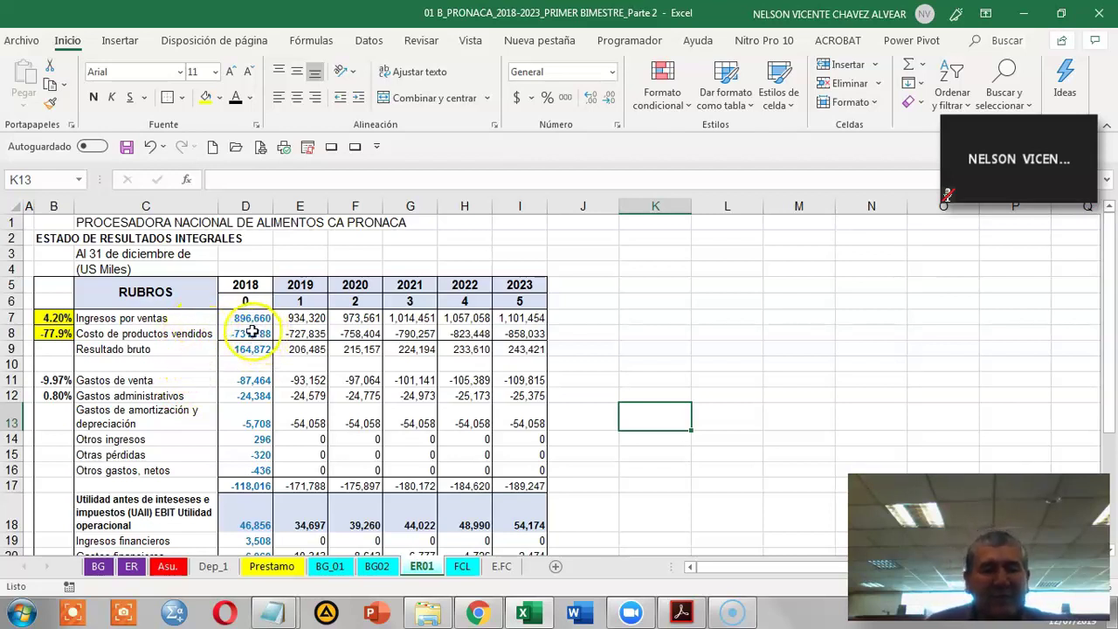
drag(243, 322, 519, 319)
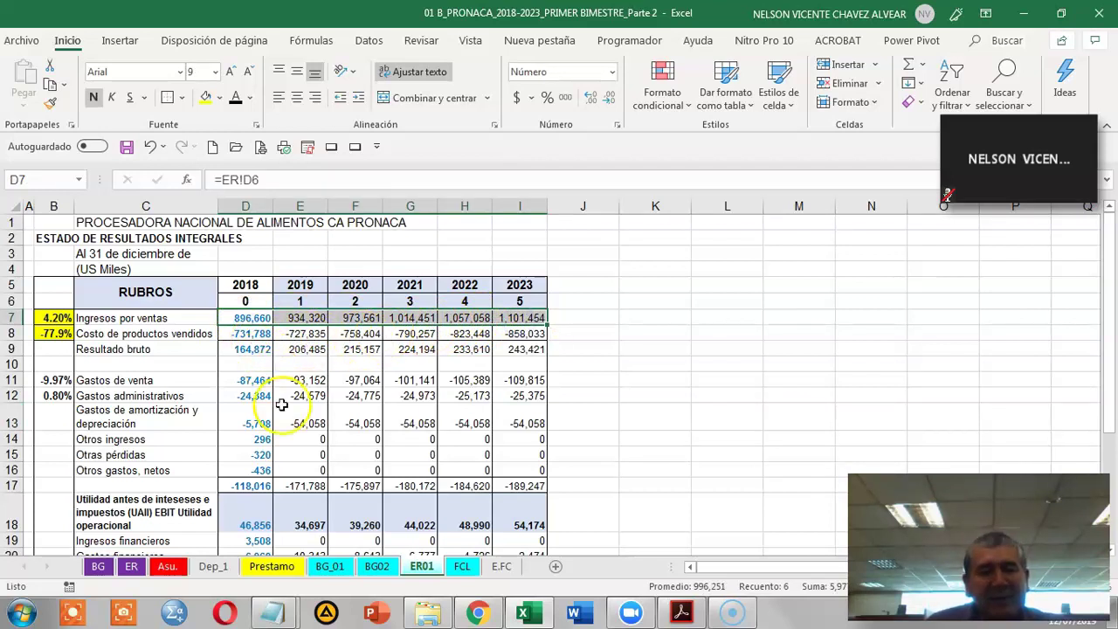
click(330, 566)
scroll(312, 385, up, 4)
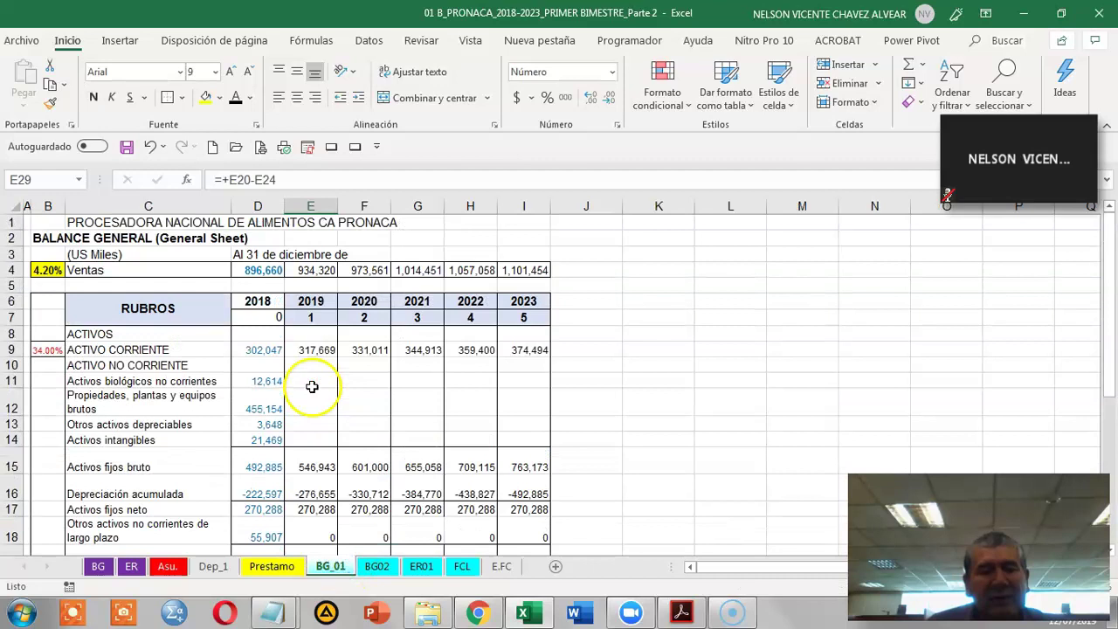
Inspect the 2019 ER01 formulas for Costo de productos vendidos (E8), Gastos de venta (E11) and Gastos administrativos (E12), plus the B8 percentage source
click(421, 566)
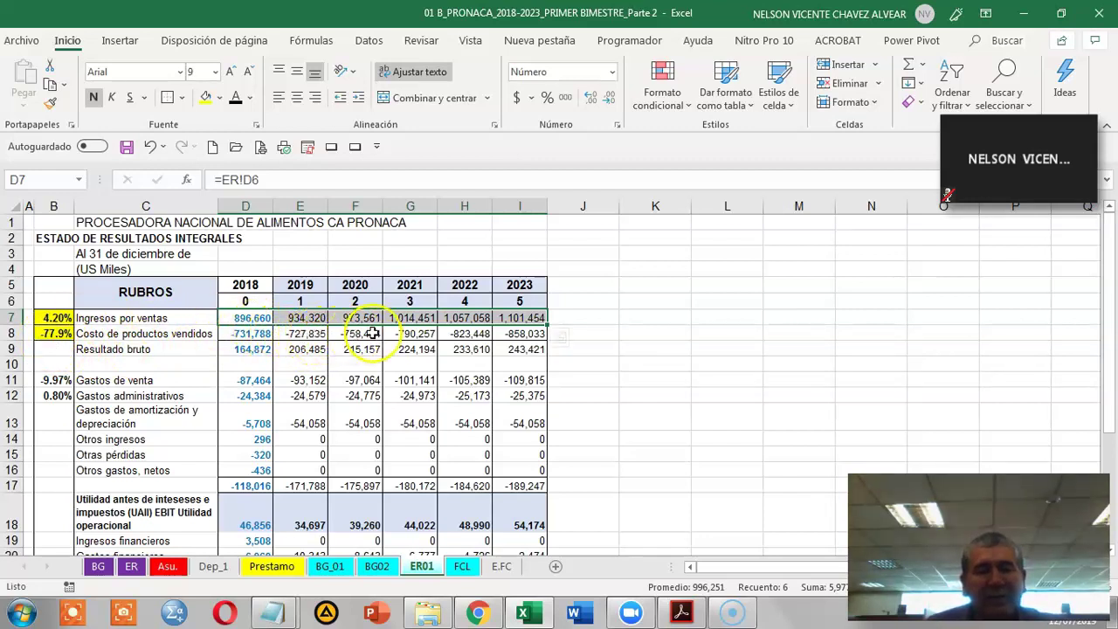
click(306, 332)
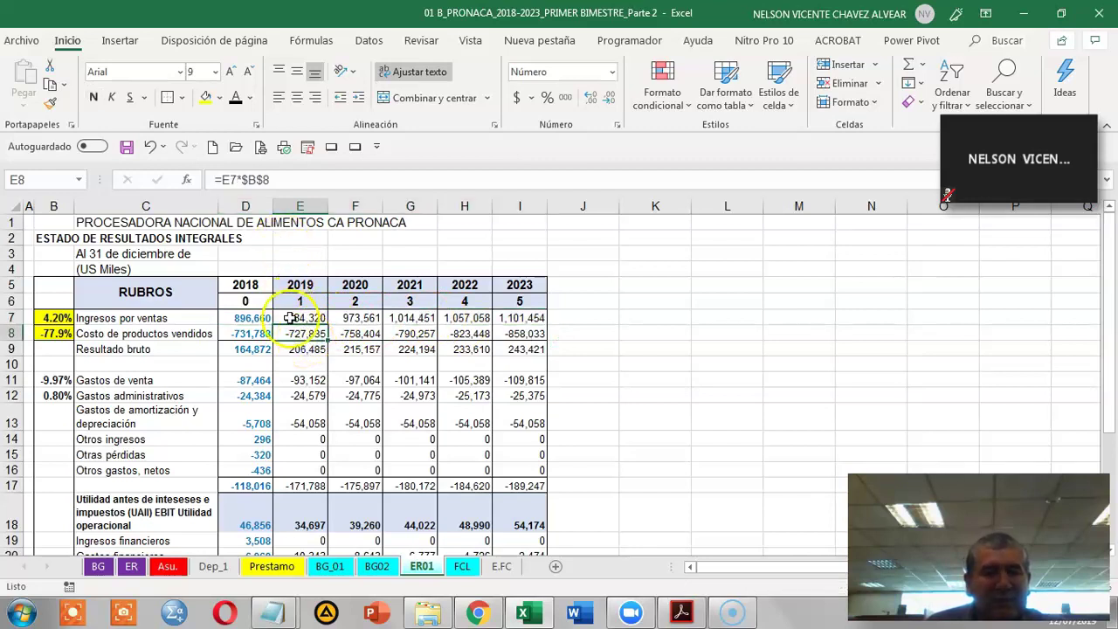
click(42, 332)
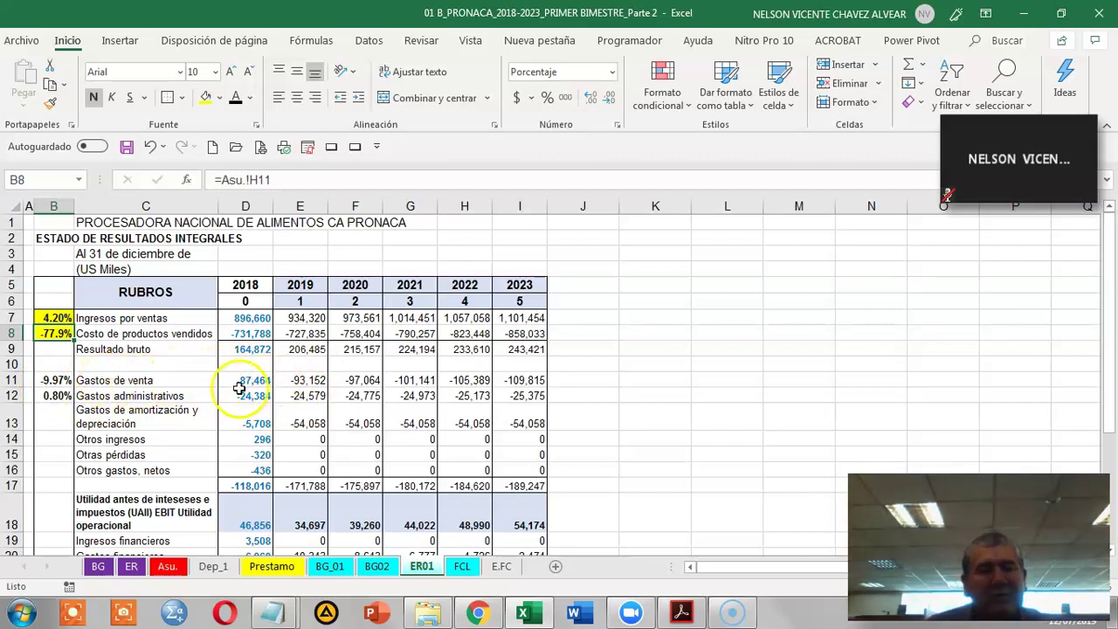
click(297, 380)
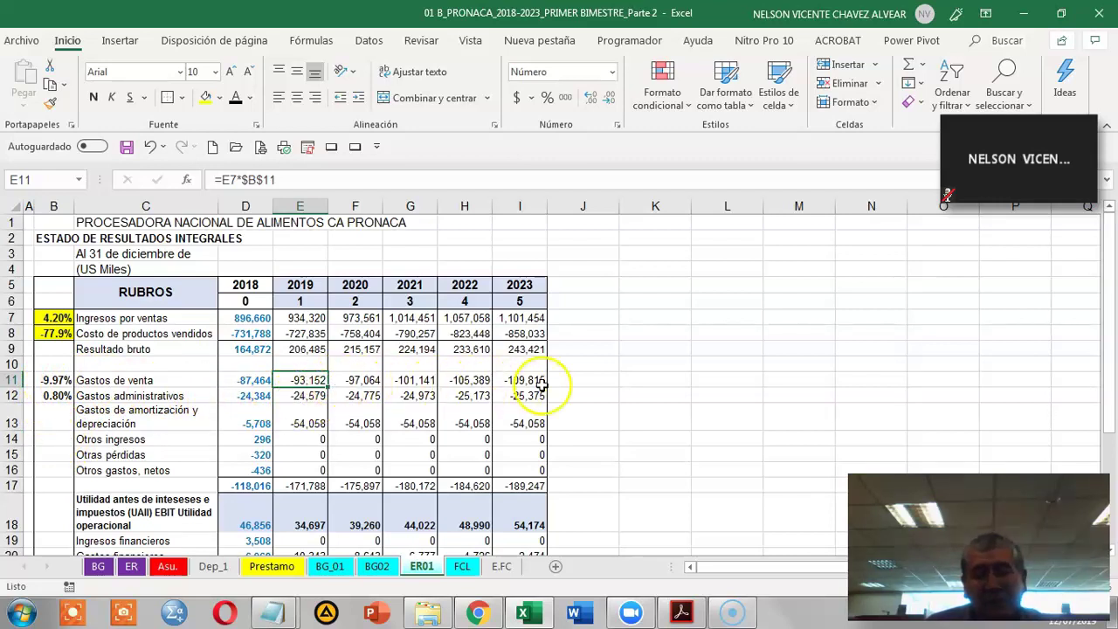
click(309, 398)
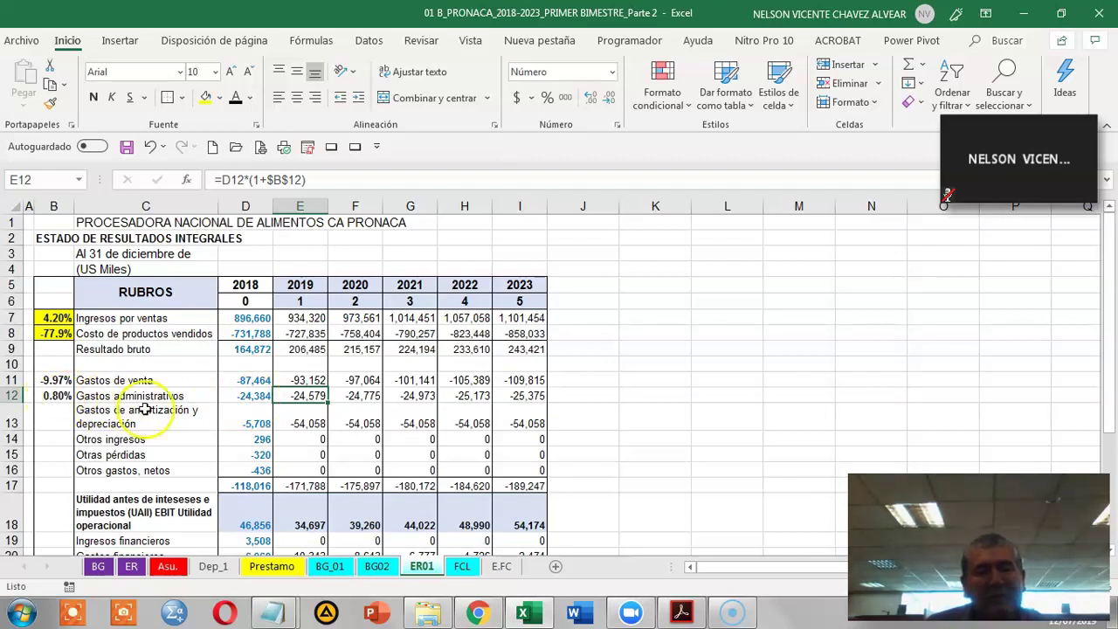
Check the Gastos financieros row on ER01 against the Interés column on Prestamo, and review the rows down to Utilidades retenidas
scroll(193, 407, down, 1)
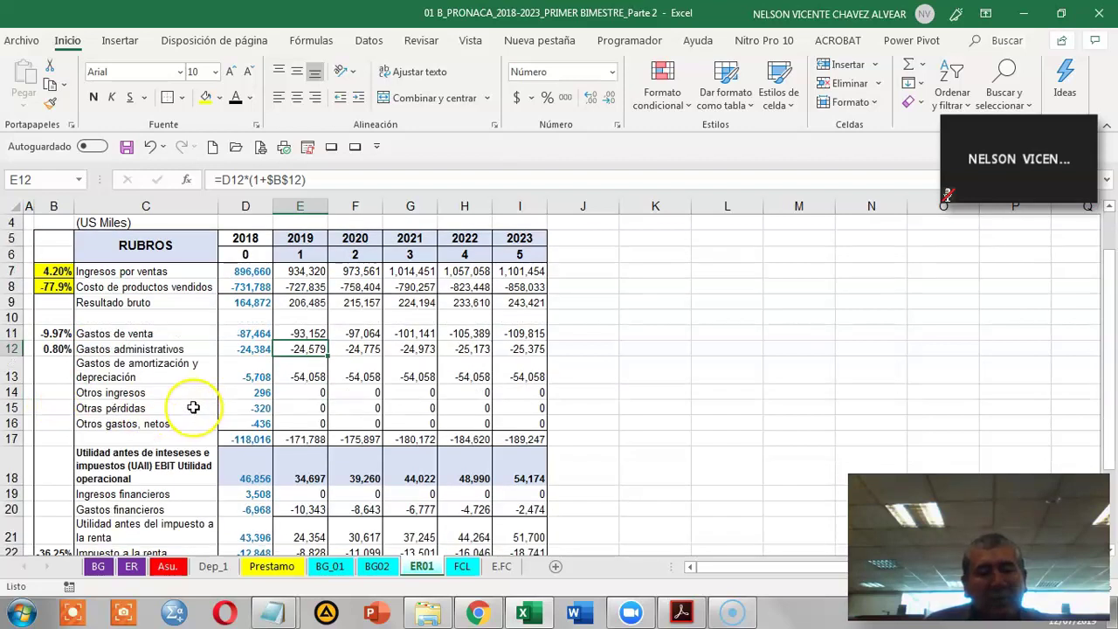
scroll(193, 407, down, 1)
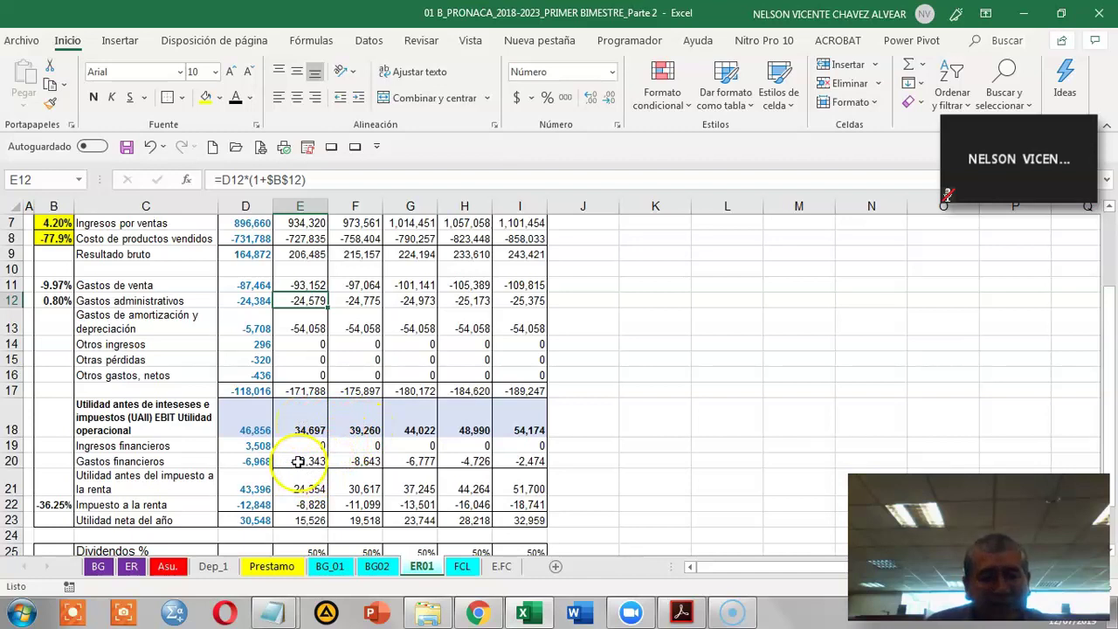
click(297, 569)
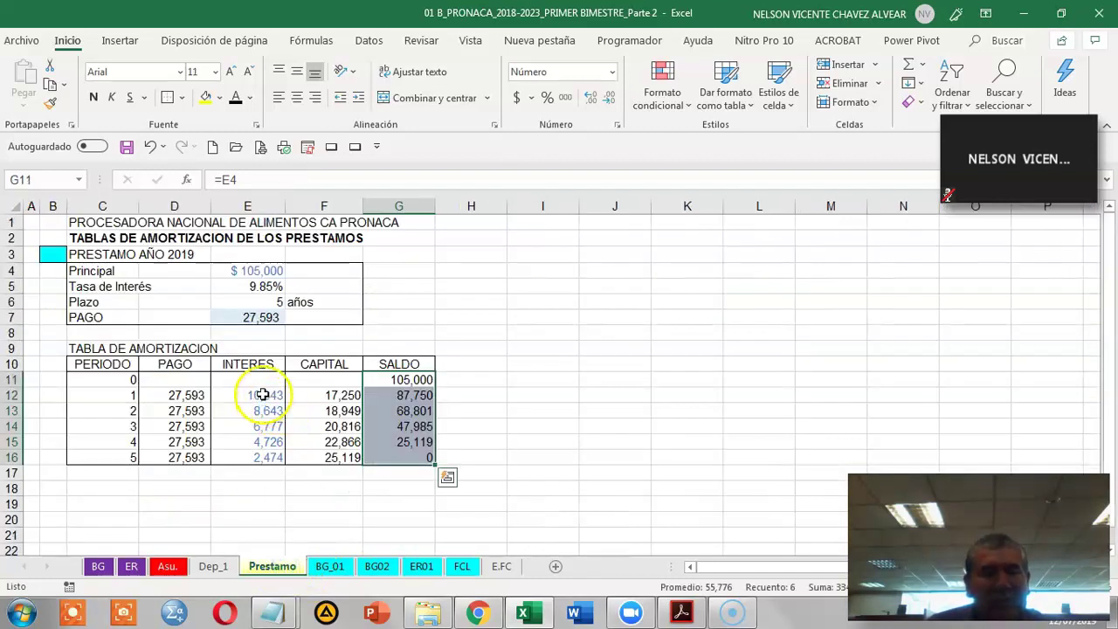
click(420, 568)
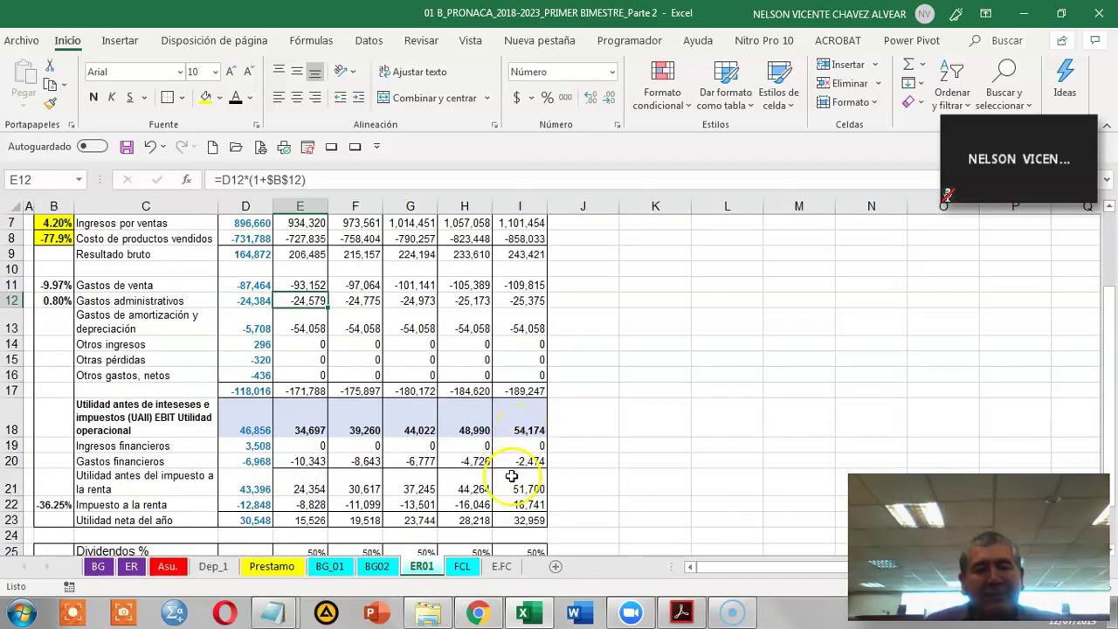
scroll(514, 479, down, 1)
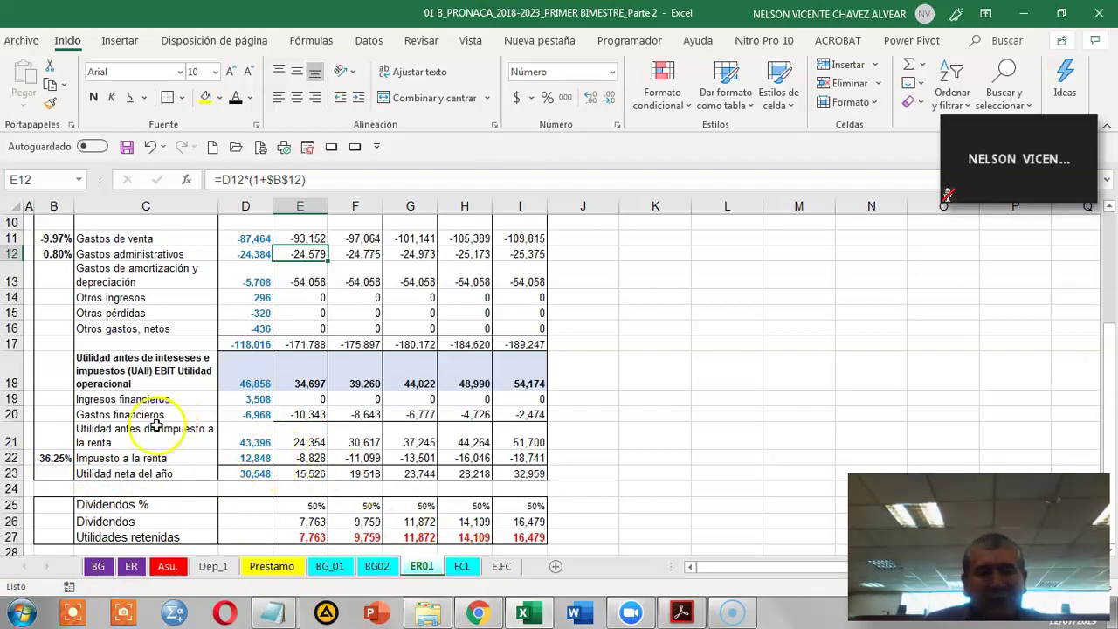
Compare the Utilidad operacional (EBIT) row on FCL with row 18 of the income statement on ER01
click(462, 566)
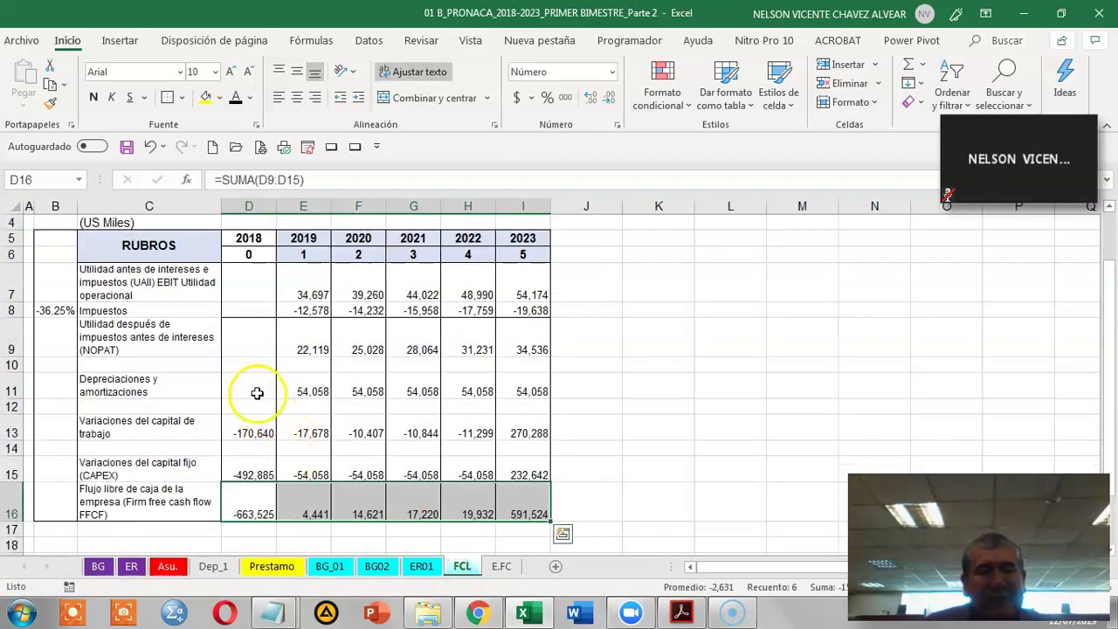
scroll(251, 378, up, 1)
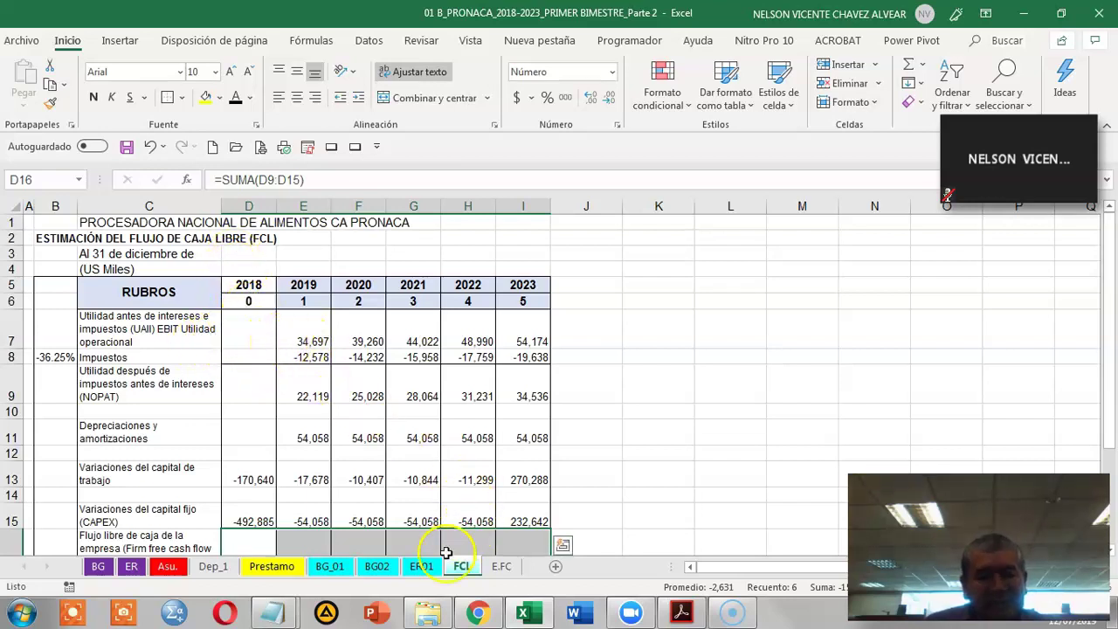
click(422, 566)
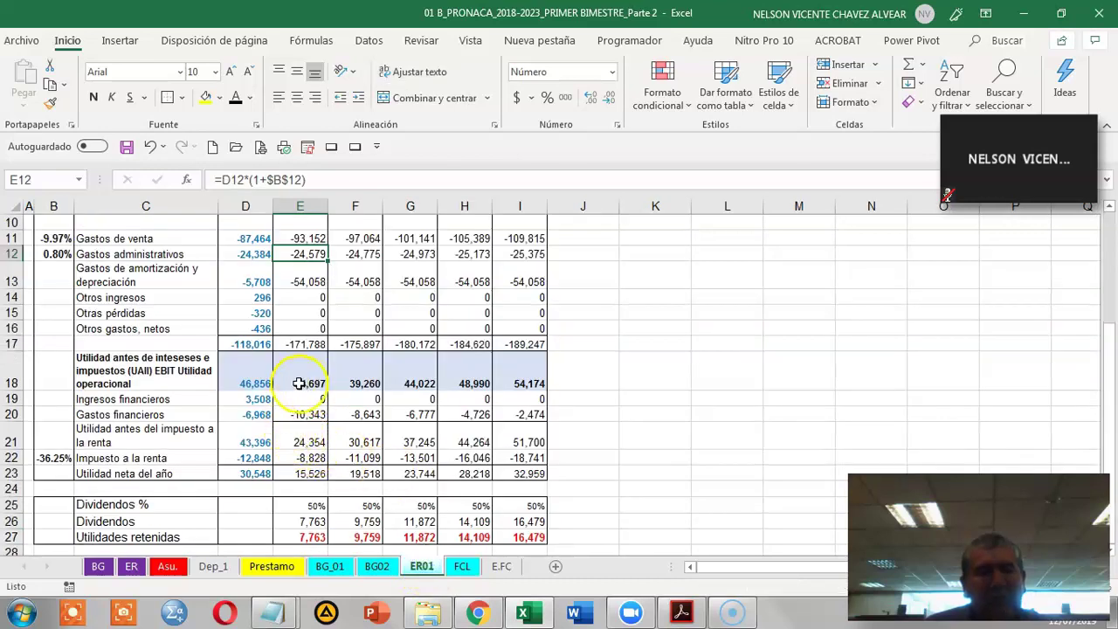
click(463, 566)
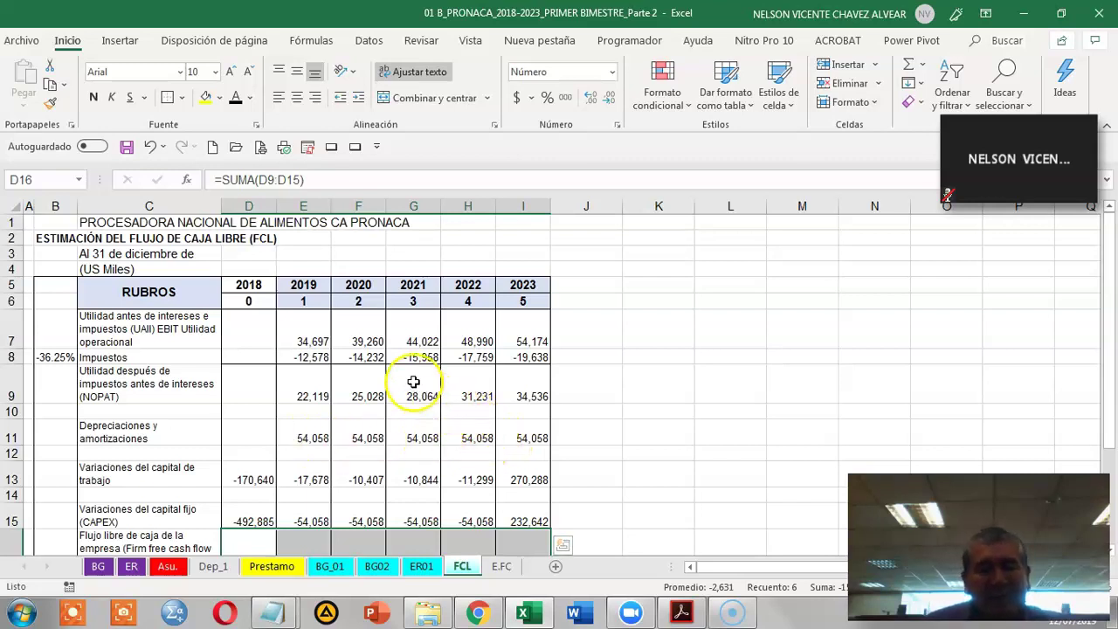
Trace Variaciones del capital de trabajo on FCL (D13 and E13) to BG02, checking 2023 Activos fijos neto in I9
scroll(413, 382, down, 1)
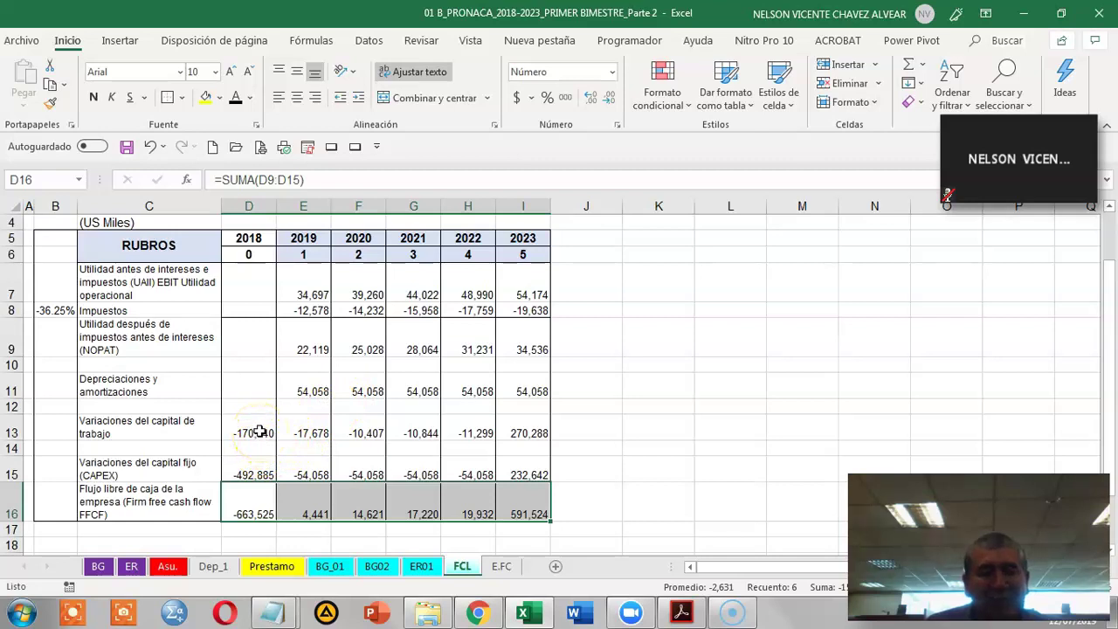
click(260, 432)
click(377, 566)
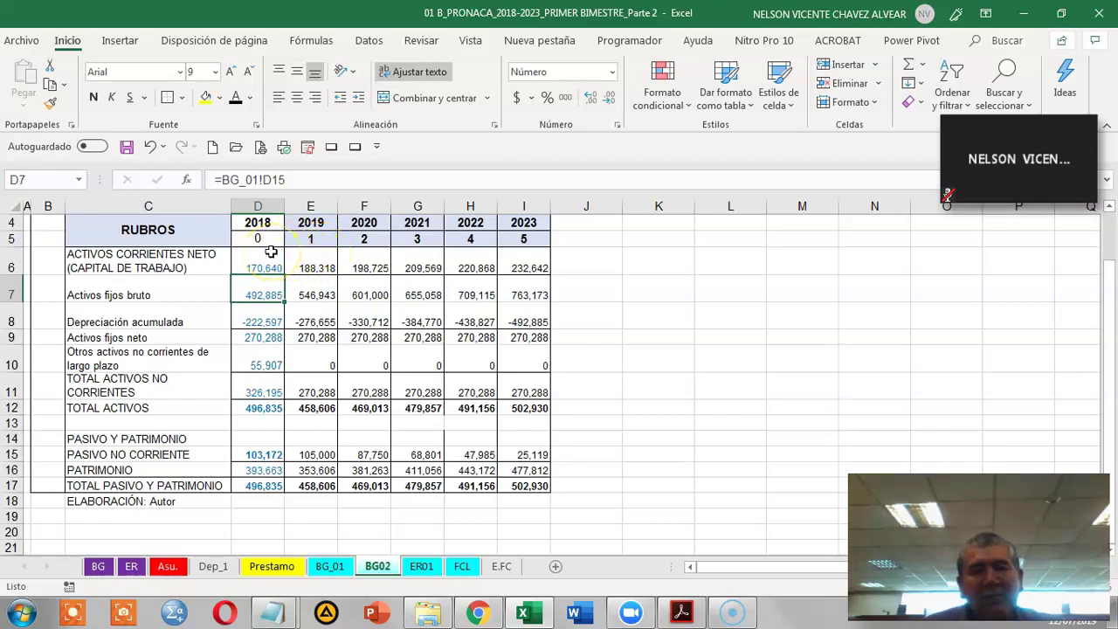
click(534, 340)
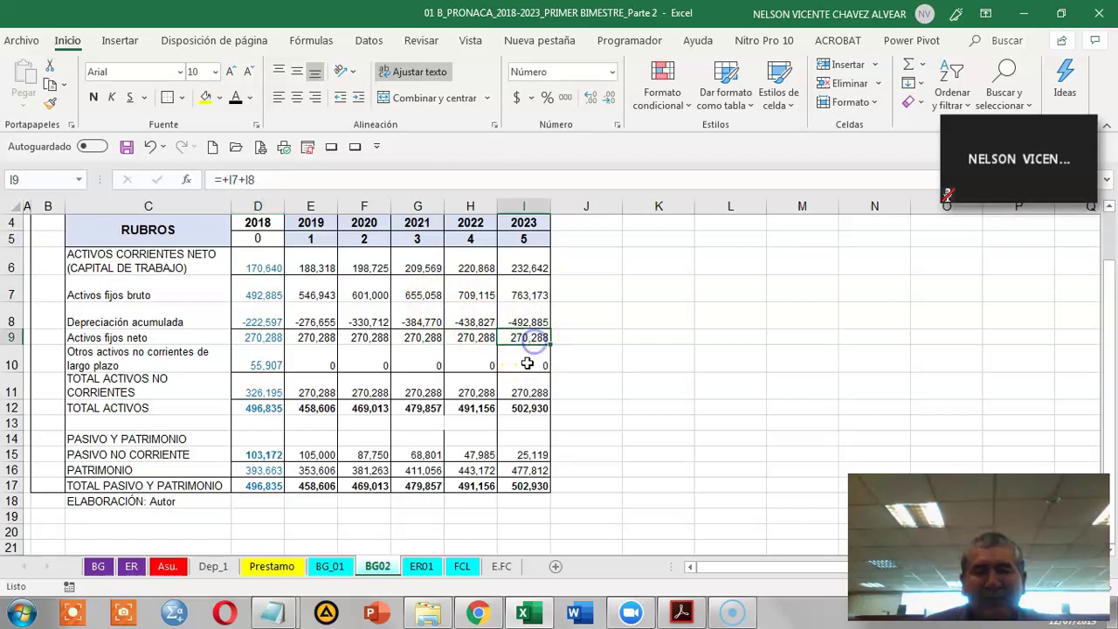
click(462, 568)
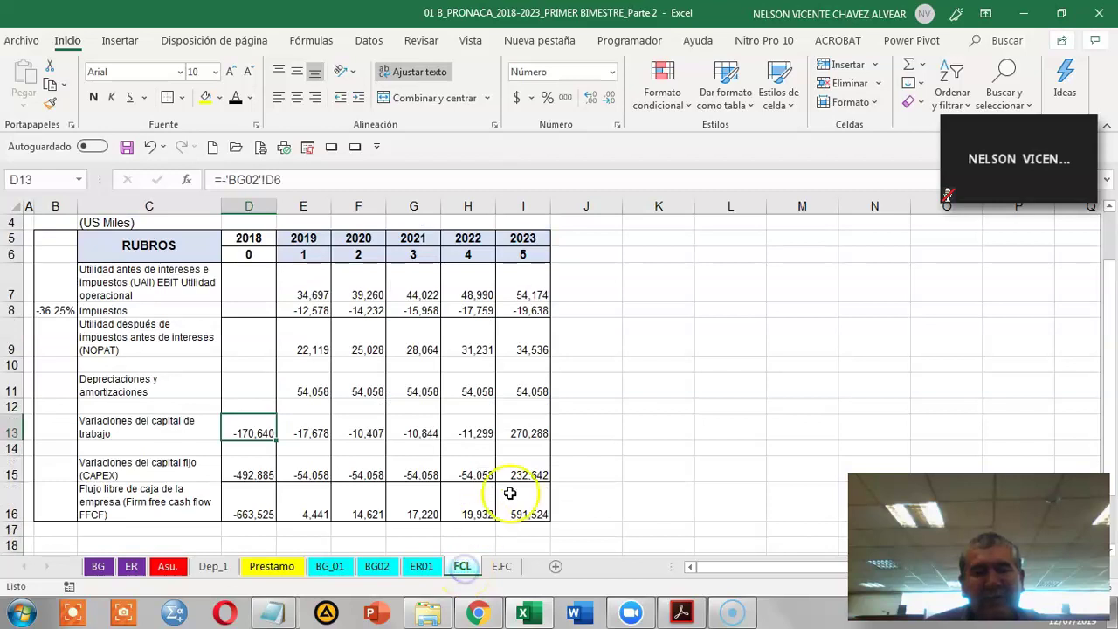
click(301, 438)
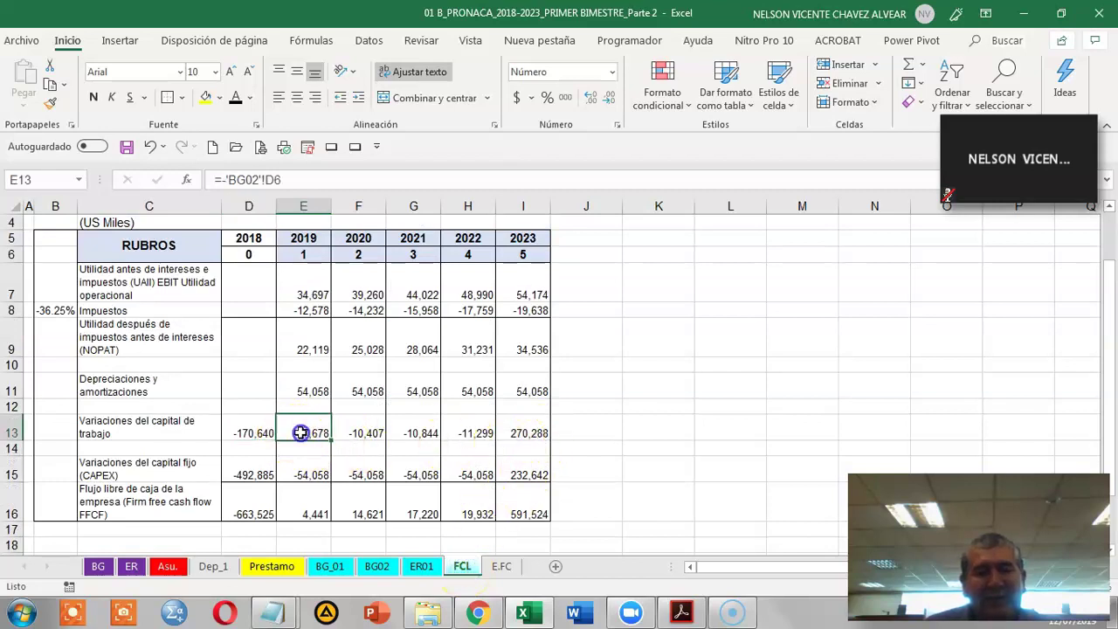
Inspect the 2023 Variaciones del capital de trabajo formula (I13) on FCL and the 2018 Activos fijos bruto formula (D7) on BG02
click(539, 436)
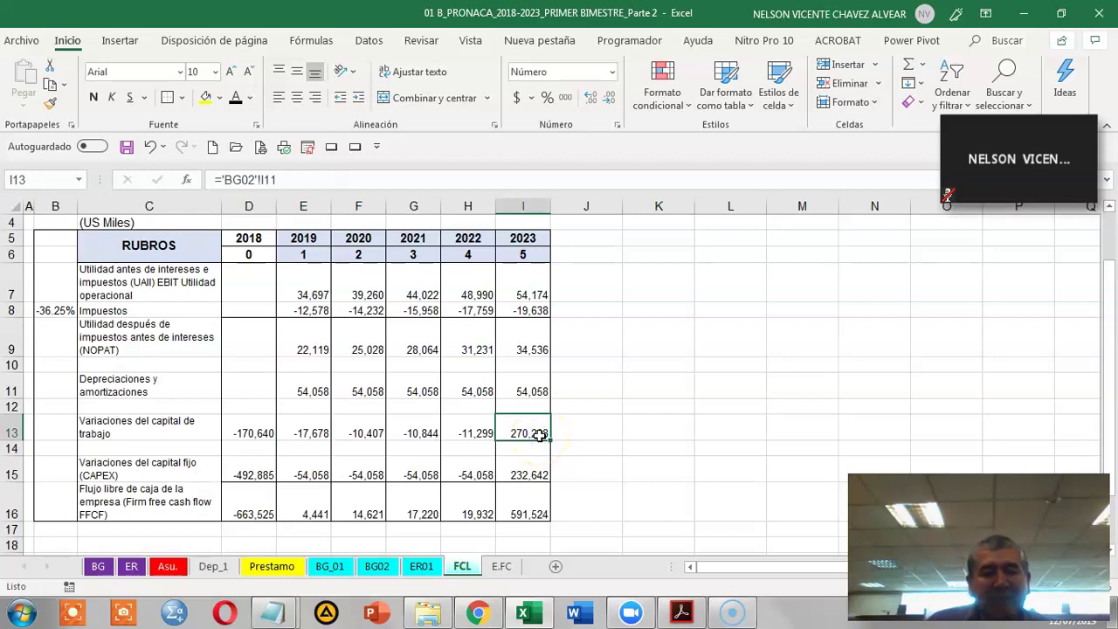
click(376, 568)
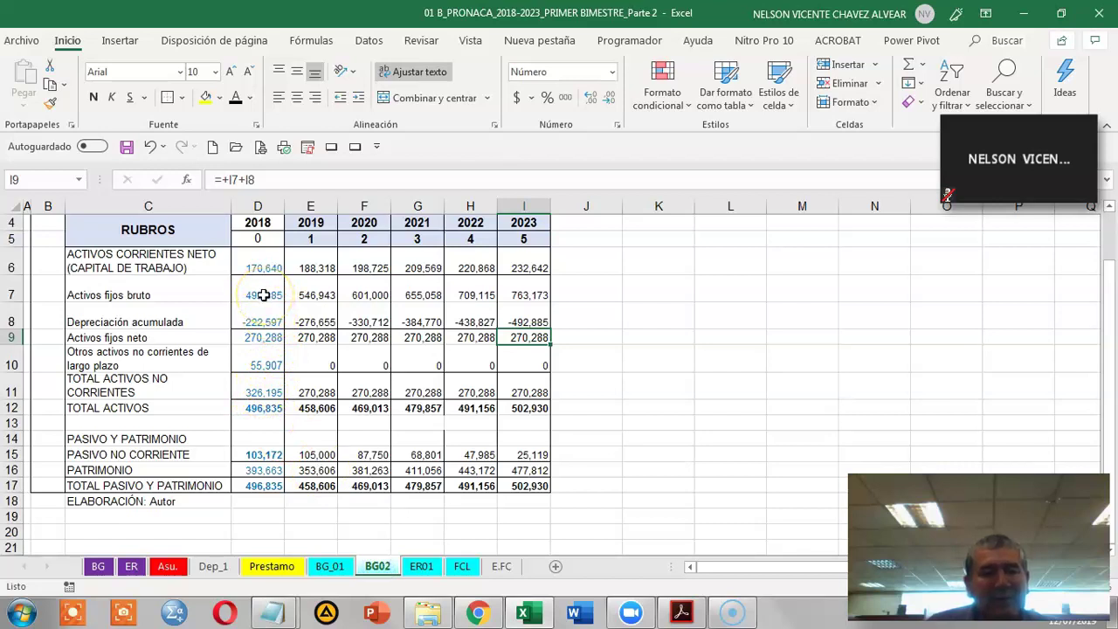
click(263, 298)
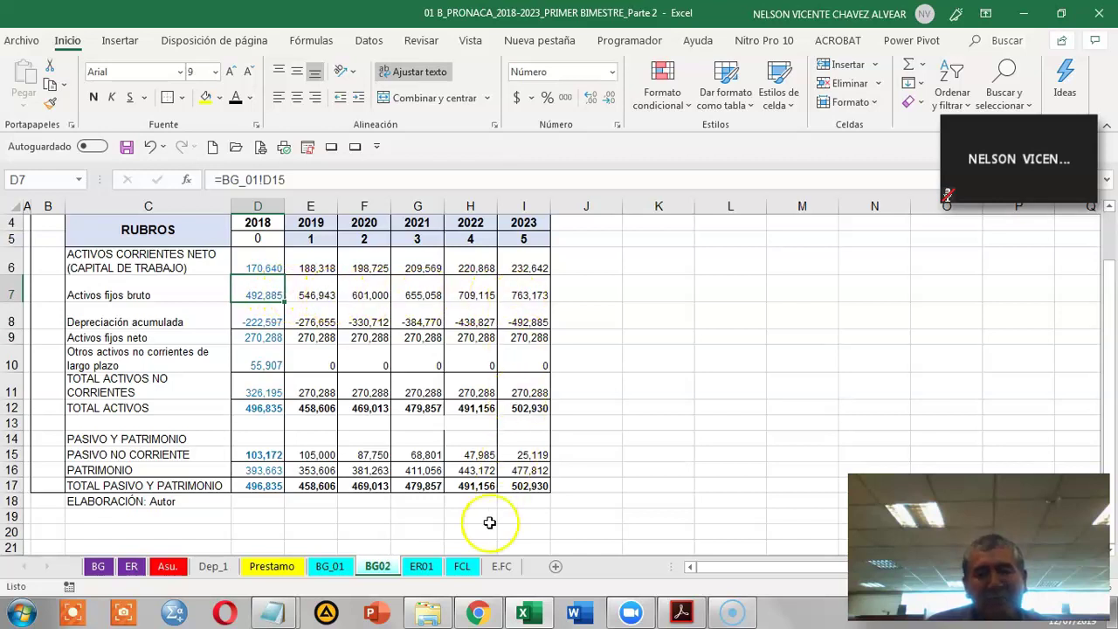
click(462, 567)
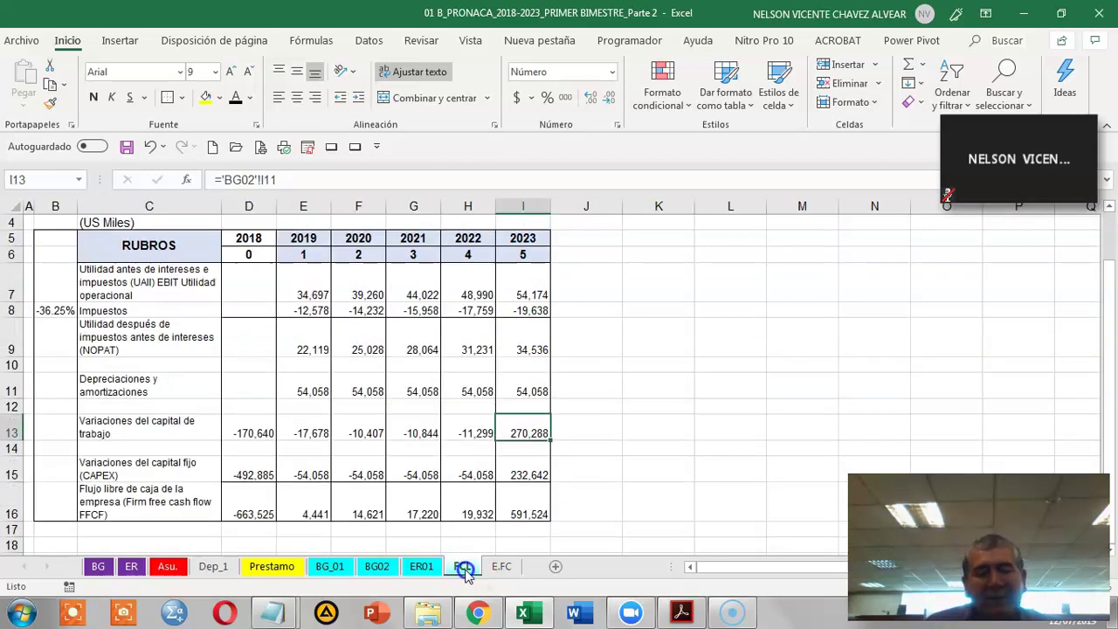
click(425, 570)
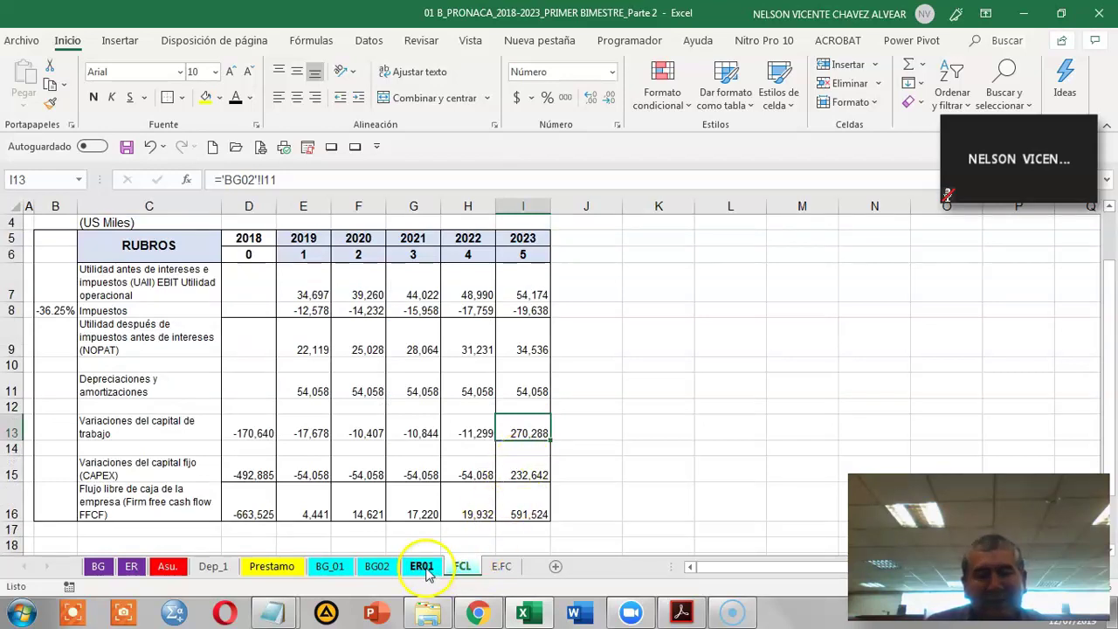
click(463, 568)
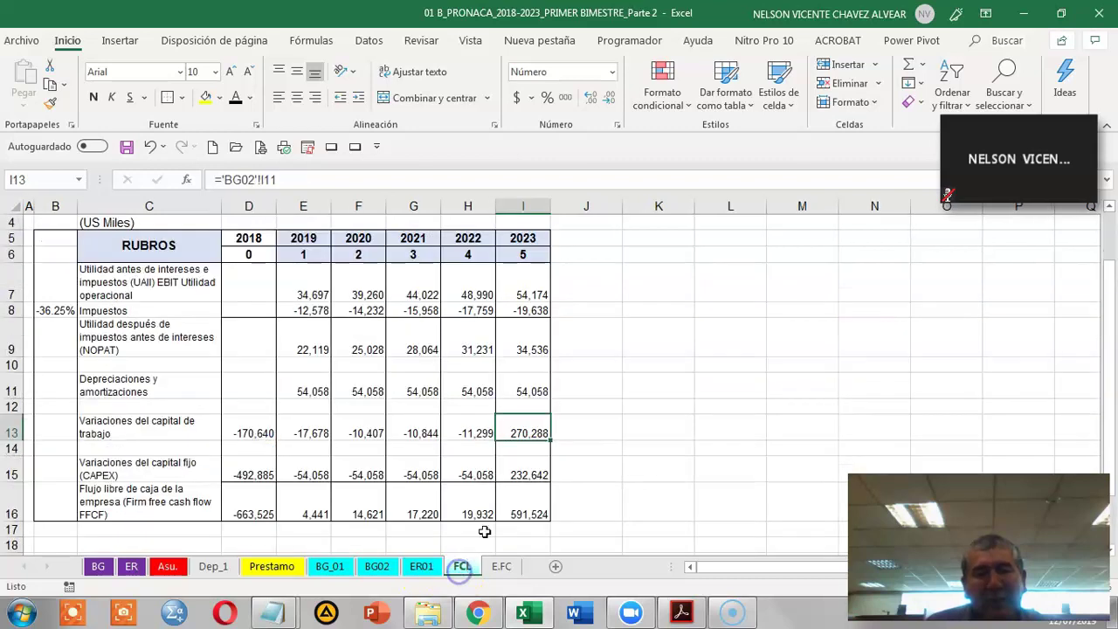
click(440, 569)
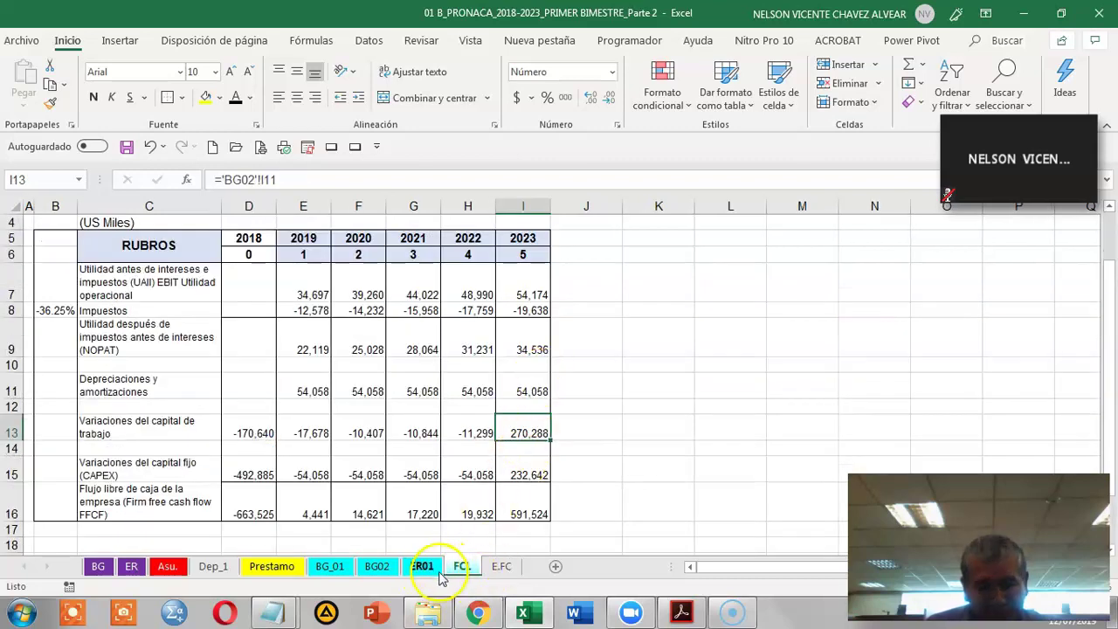
click(461, 568)
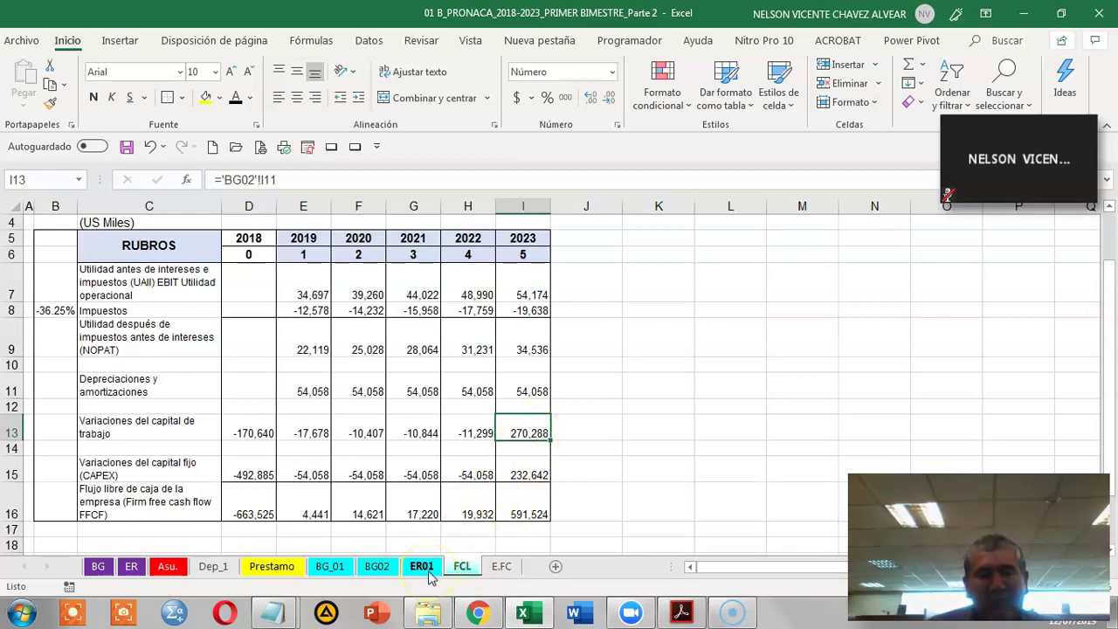
Check the 2023 Activos corrientes neto formula (I6) on BG02 against the 2023 column of FCL
click(377, 566)
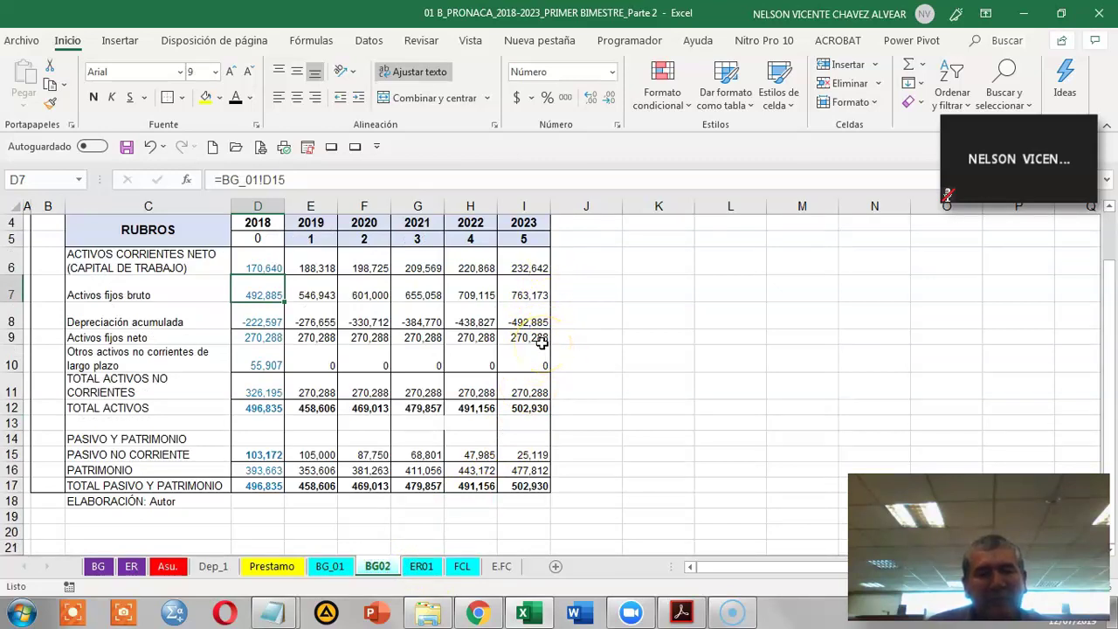
click(526, 271)
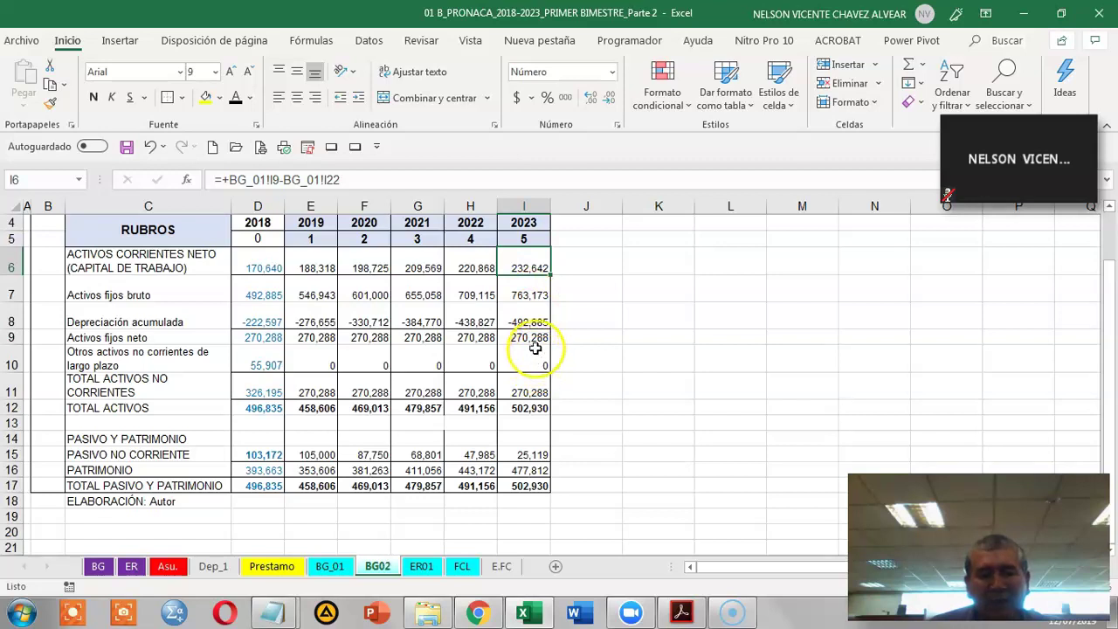
click(462, 566)
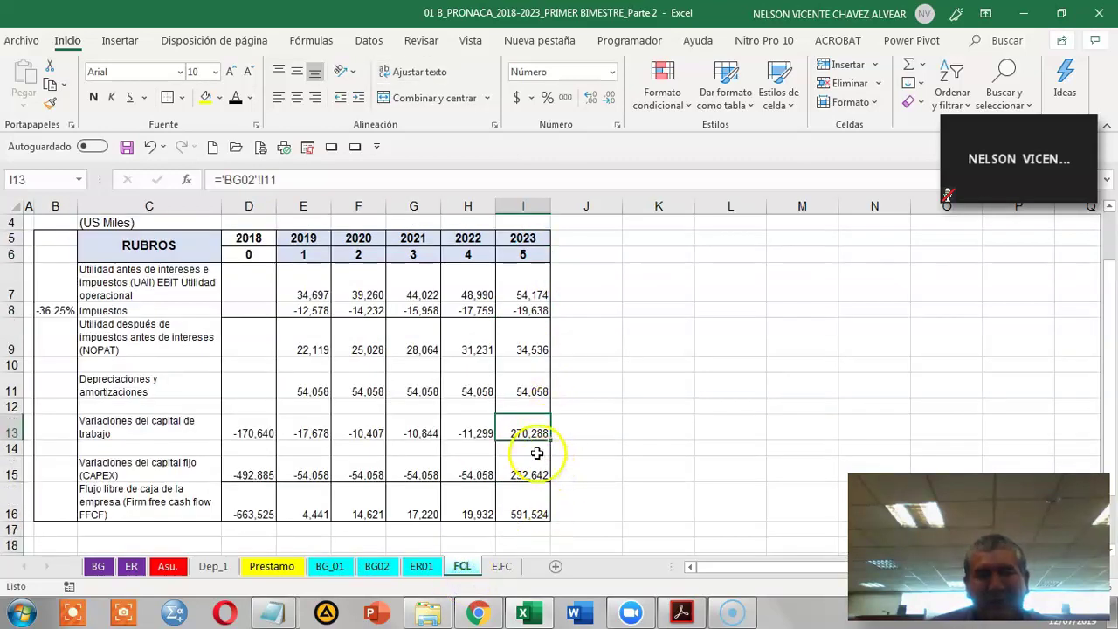
Review the 2018-2023 Flujo libre de caja row on FCL, the scenario table on E.FC and the scenario assumptions on Asu
drag(262, 504, 513, 503)
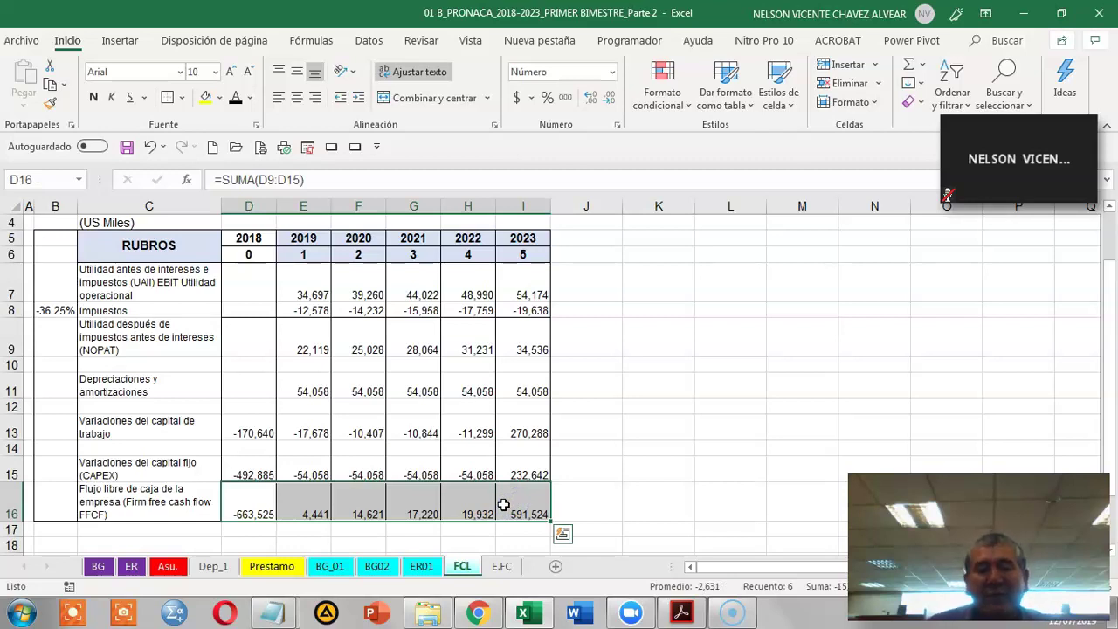
click(502, 566)
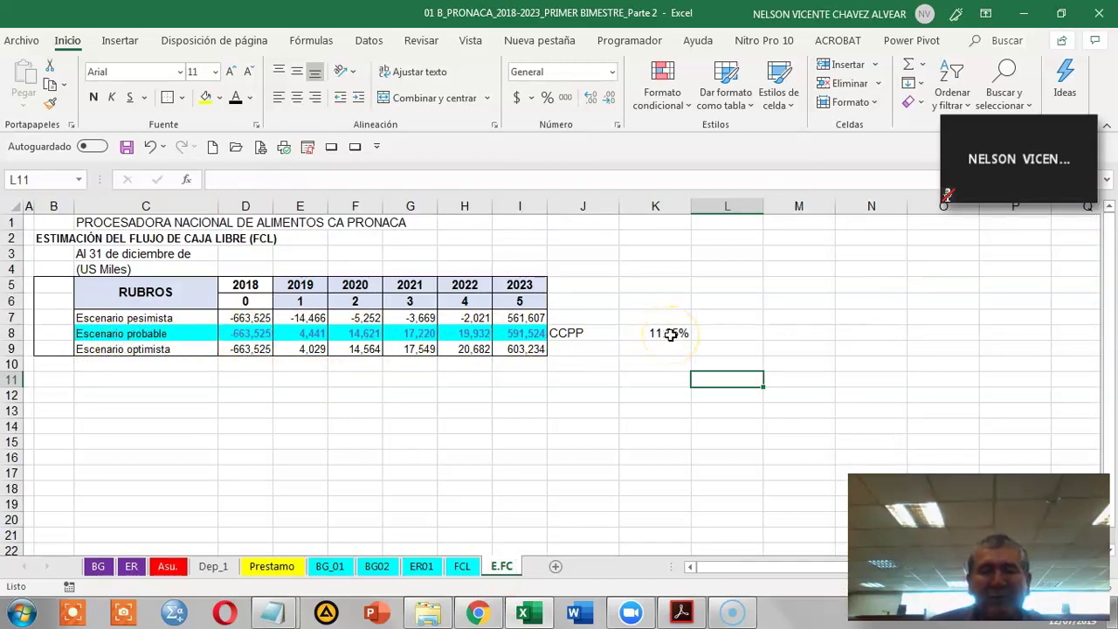
click(168, 568)
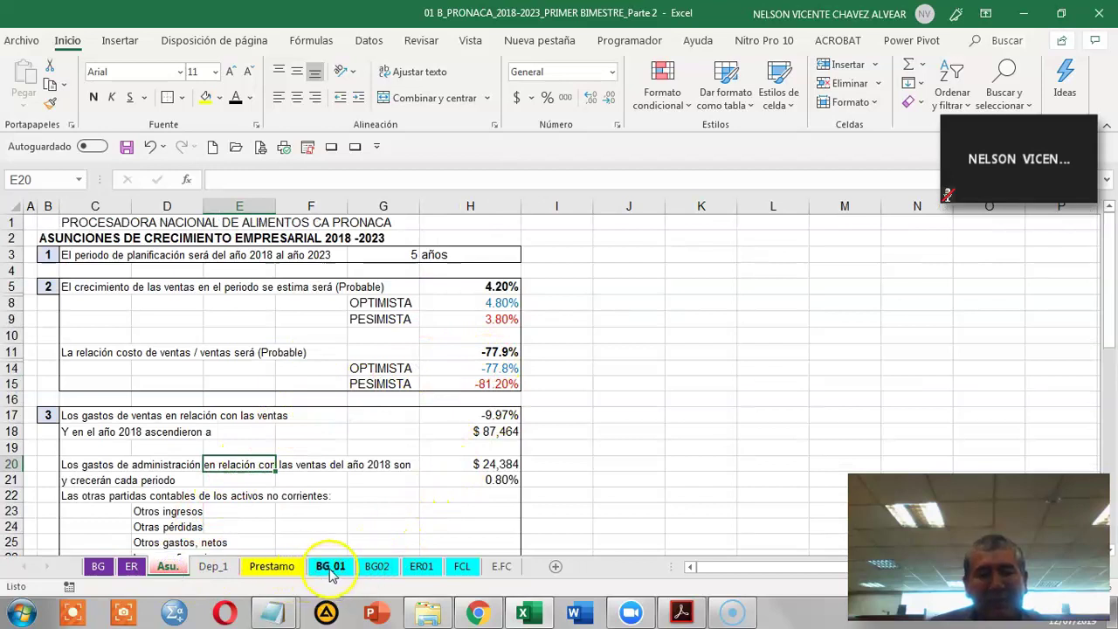
Replace the sales growth rate in BG_01 cell B4 with a link to the optimistic assumption, =Asu.!H8
click(331, 568)
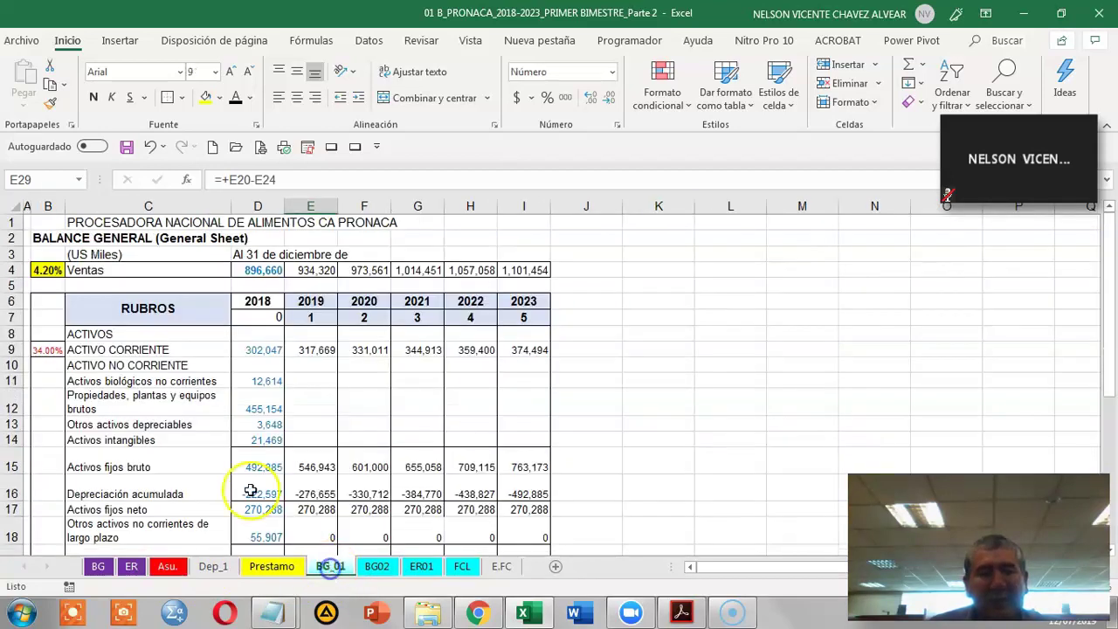
click(50, 270)
key(Delete)
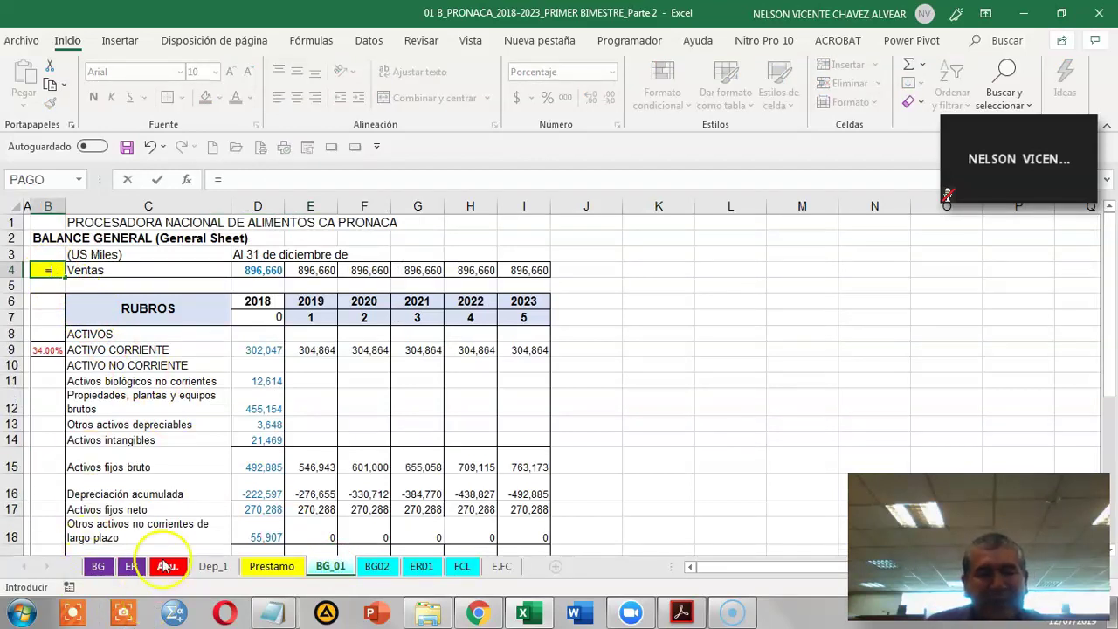
click(166, 566)
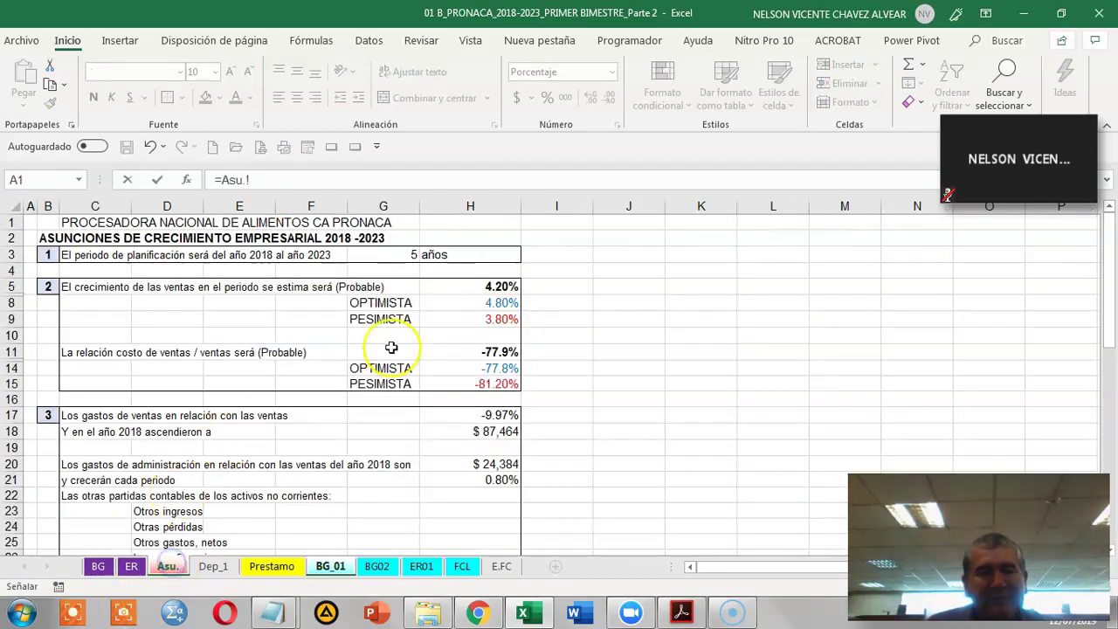
click(502, 307)
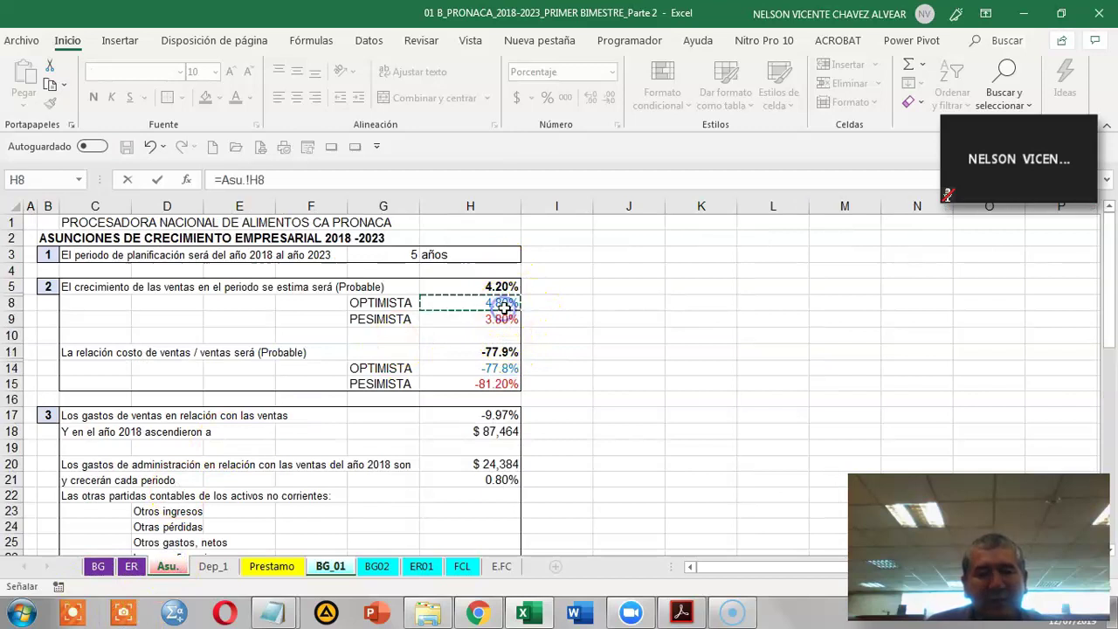
key(Return)
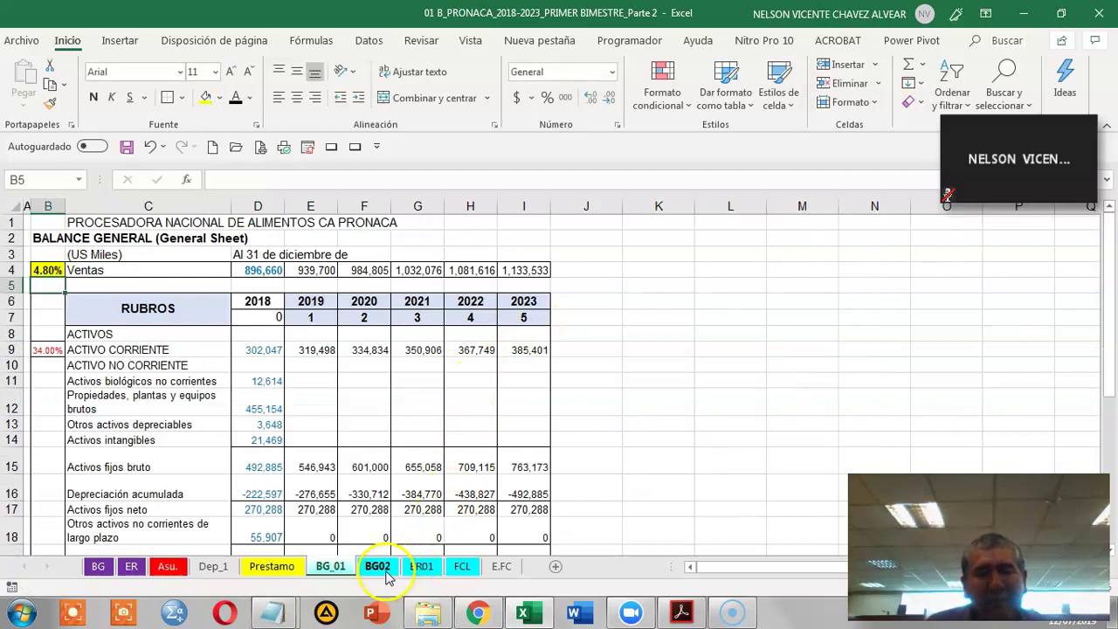
Link the cost-to-sales ratio in ER01 cell B8 to the optimistic assumption, =Asu.!H14, and check the scenario rows on E.FC
click(422, 567)
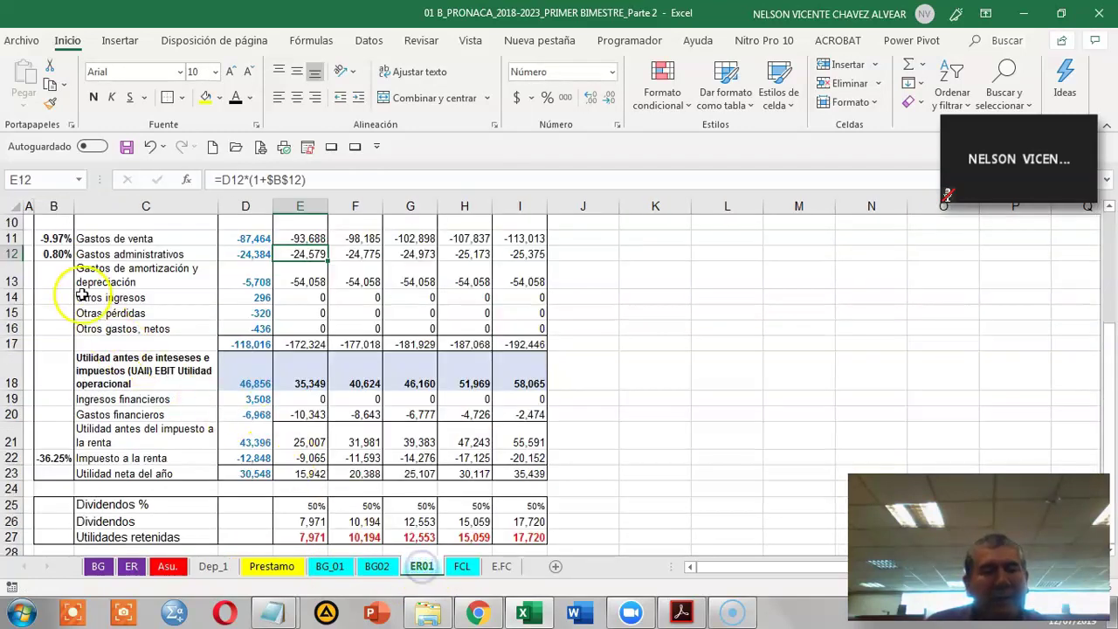
scroll(80, 295, up, 3)
click(58, 335)
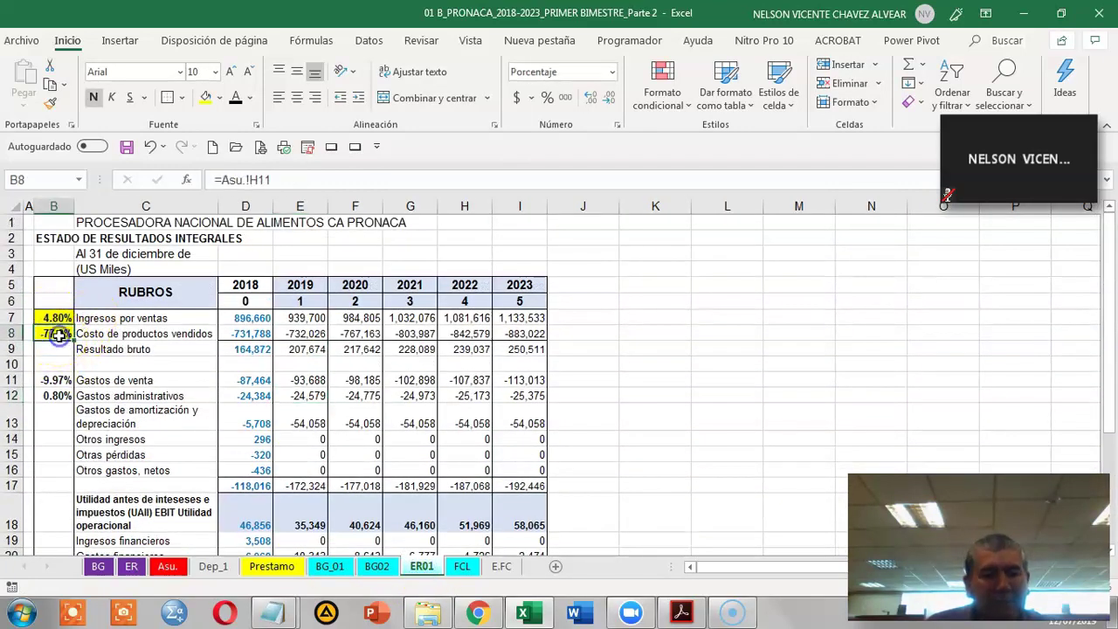
key(Delete)
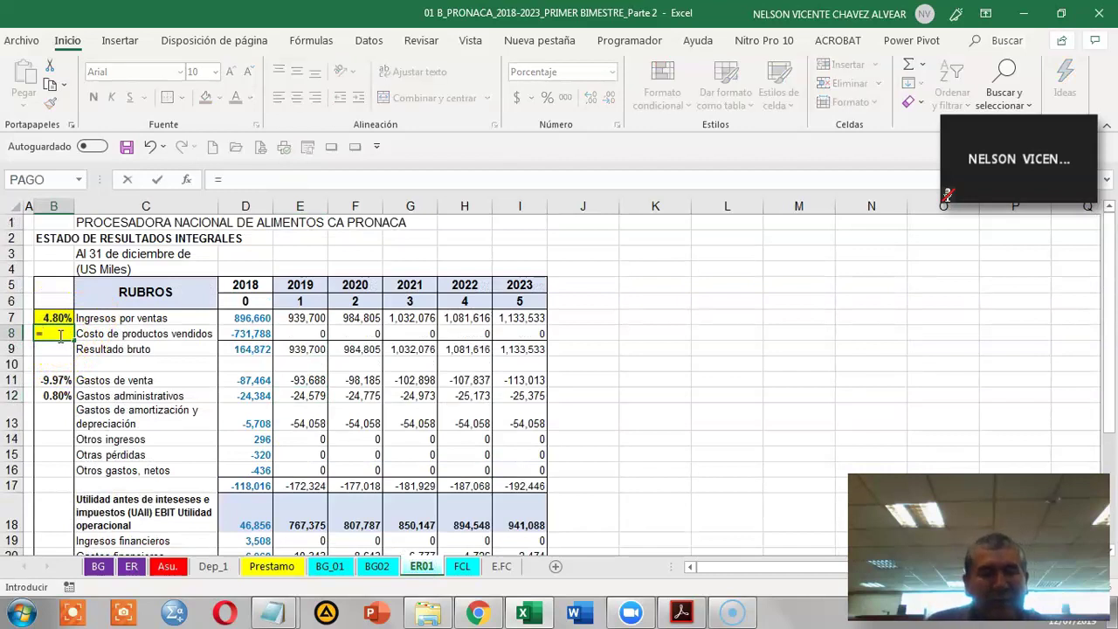
click(167, 566)
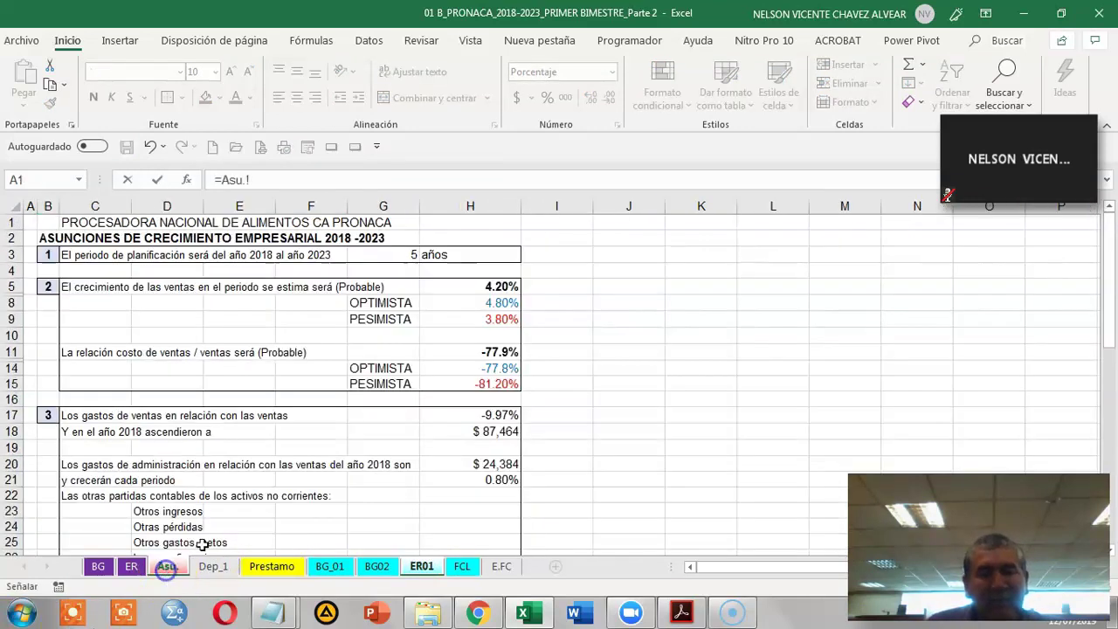
click(504, 370)
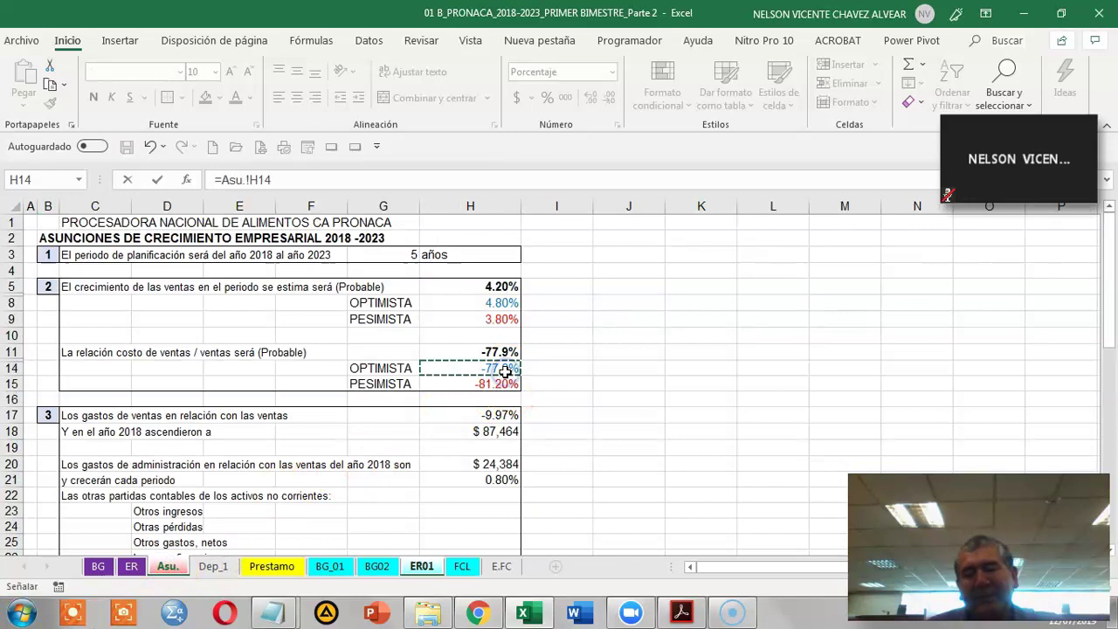
key(Return)
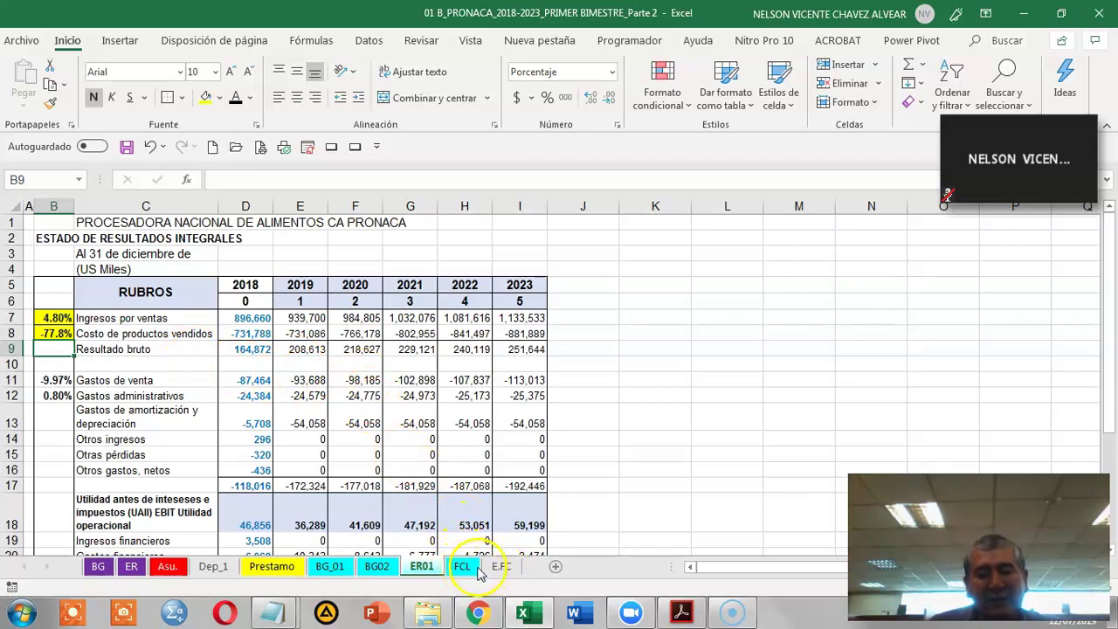
scroll(467, 524, down, 5)
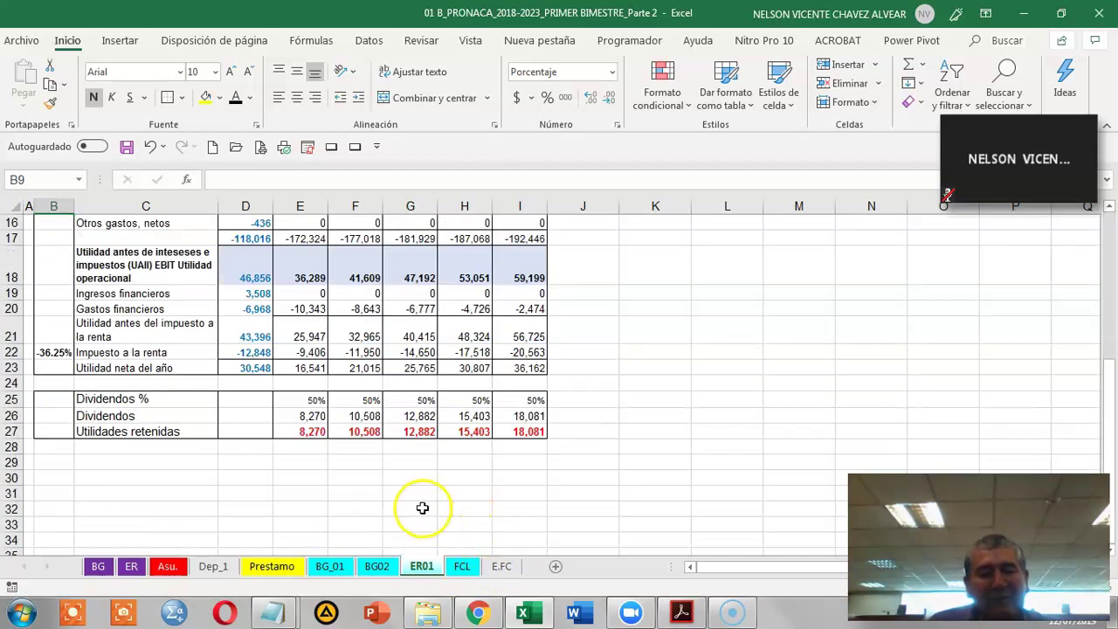
click(500, 566)
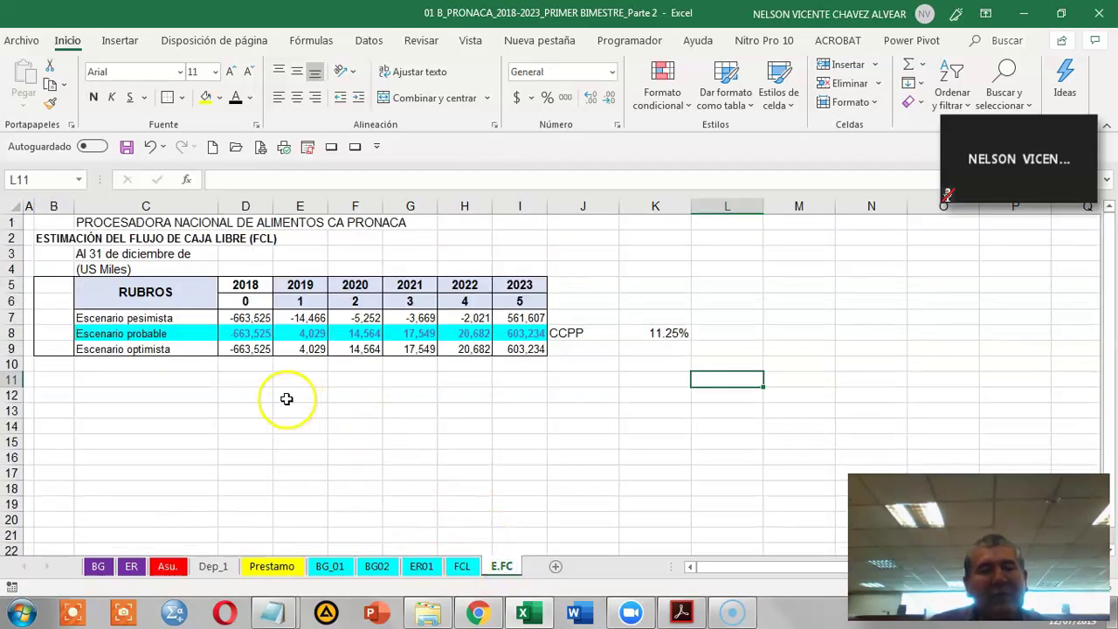